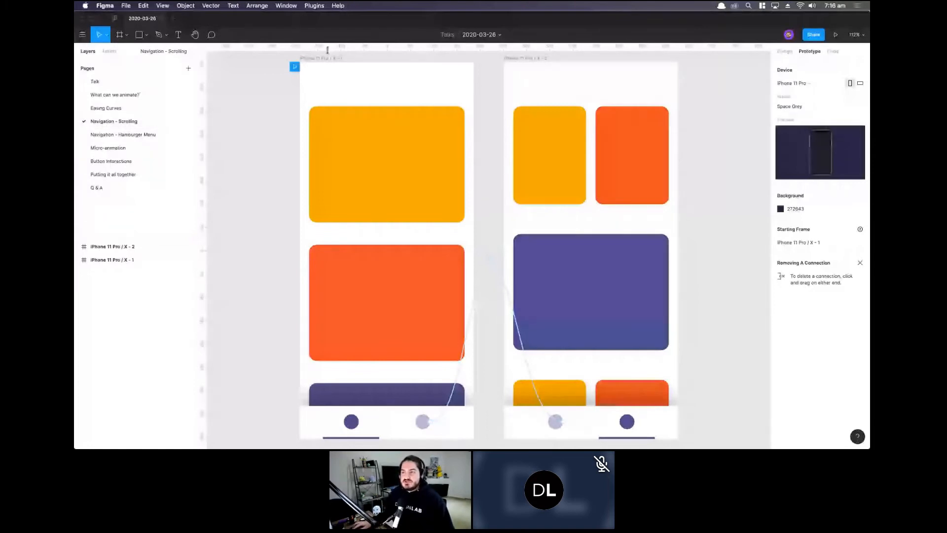
Examine the prototype connections of the iPhone 11 Pro / X - 1 and iPhone 11 Pro / X - 2 frames.
click(326, 58)
click(549, 66)
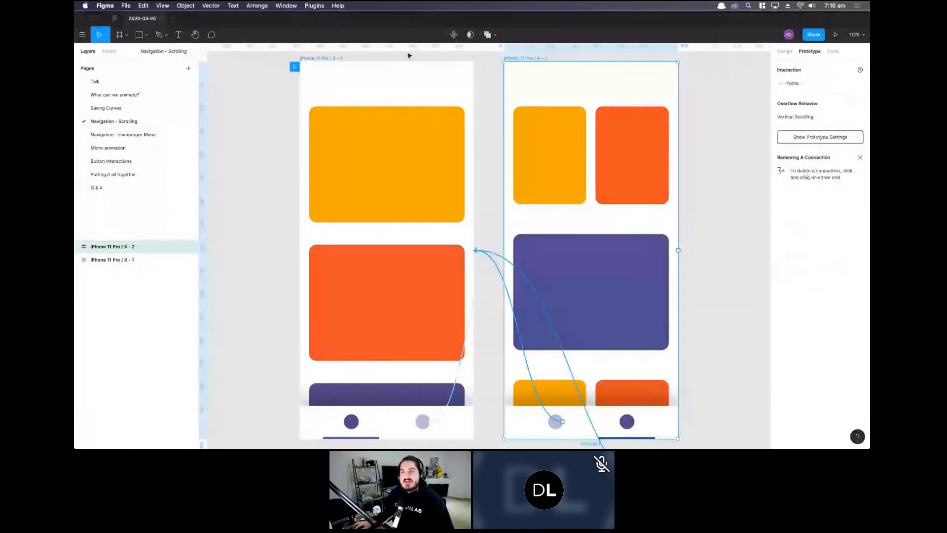
click(332, 59)
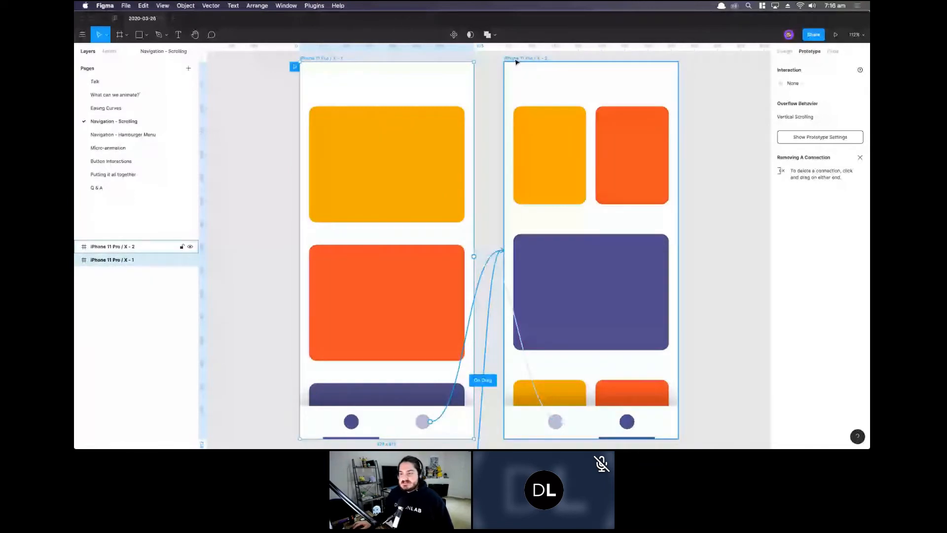
click(516, 61)
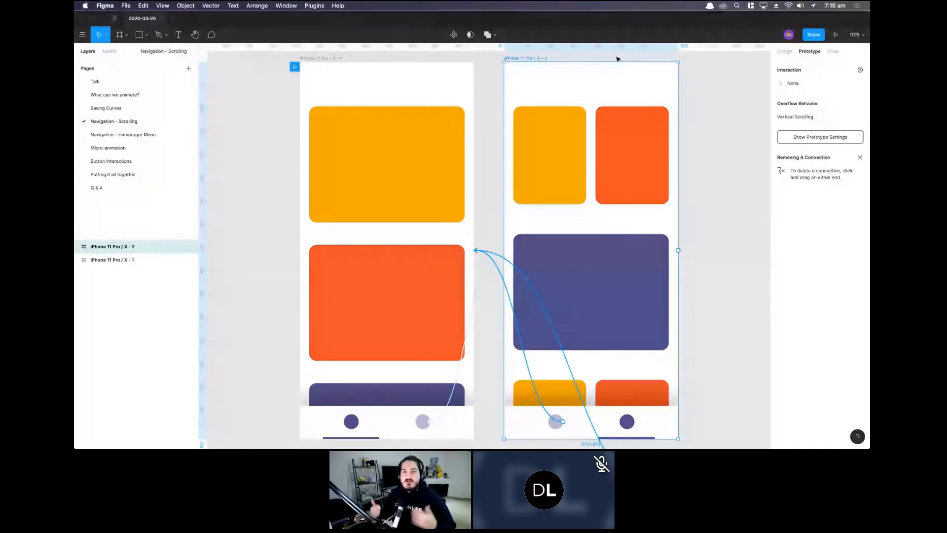
Run the prototype preview and scroll up and down through the two-column card screen to test its vertical scrolling.
click(837, 34)
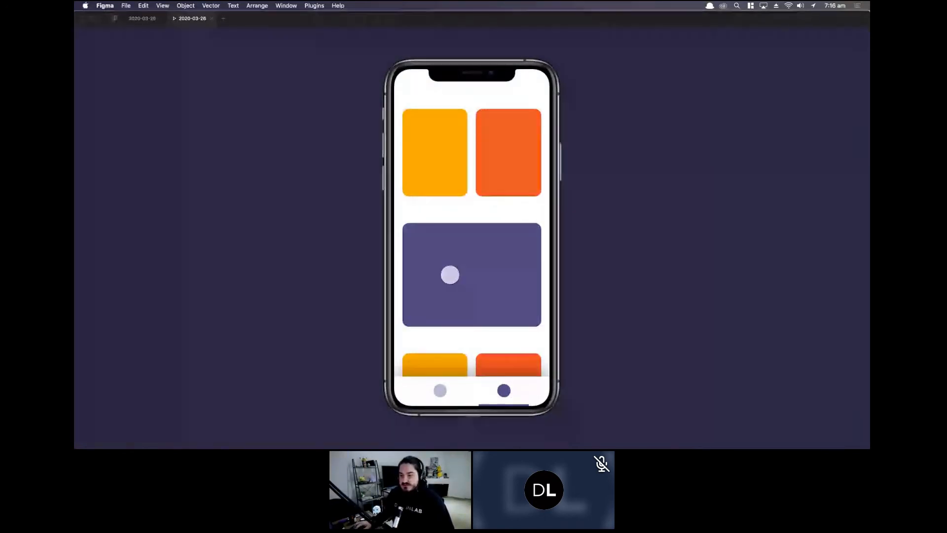
scroll(448, 271, down, 5)
scroll(466, 268, up, 2)
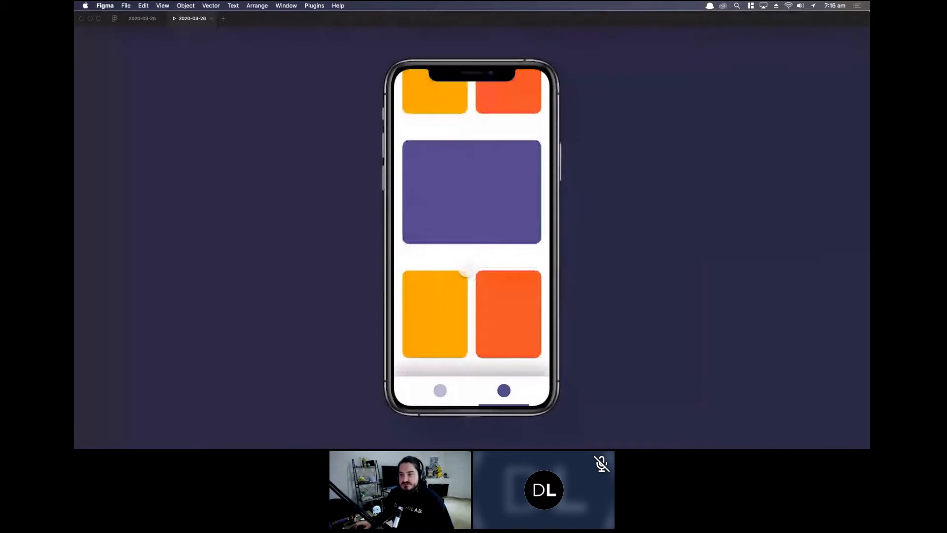
scroll(466, 267, down, 1)
scroll(466, 267, down, 2)
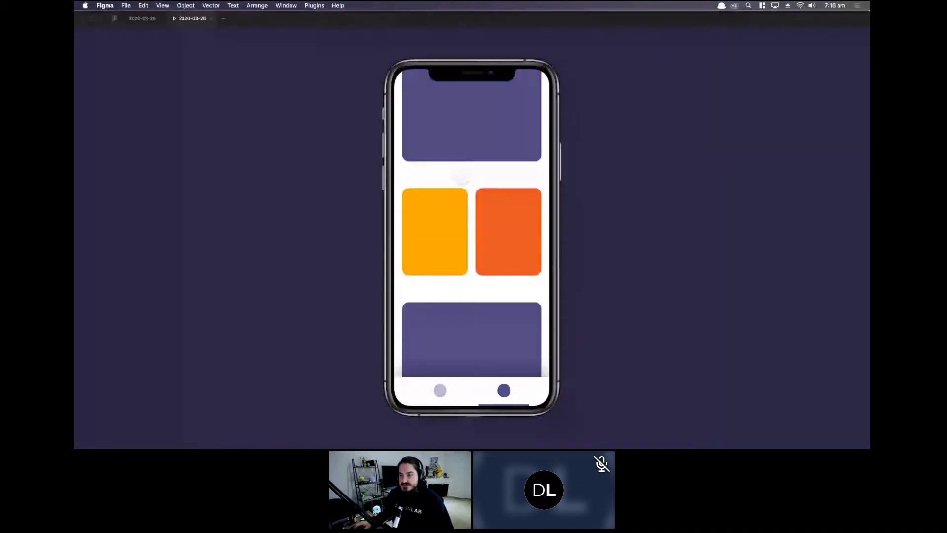
scroll(455, 268, up, 2)
scroll(456, 271, up, 3)
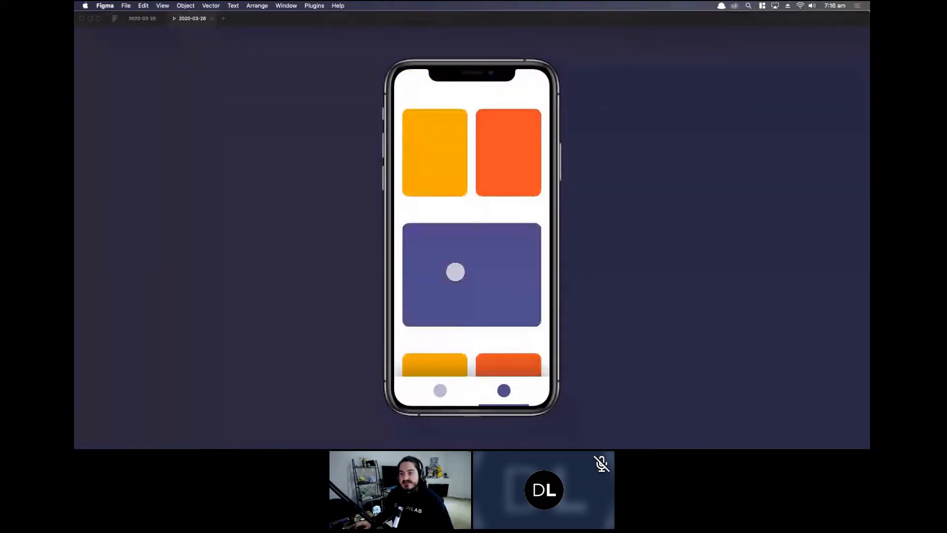
scroll(455, 272, down, 1)
scroll(456, 272, down, 4)
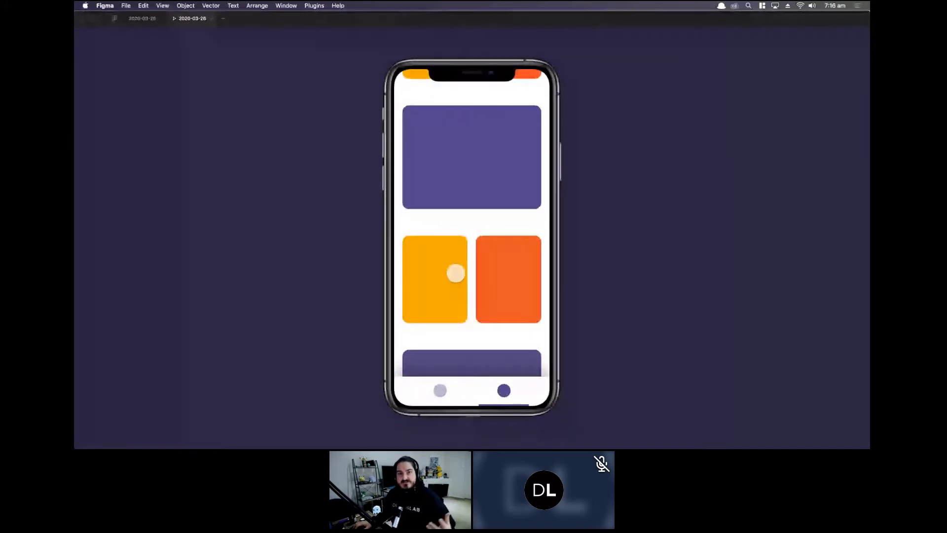
scroll(455, 273, down, 1)
scroll(455, 273, down, 5)
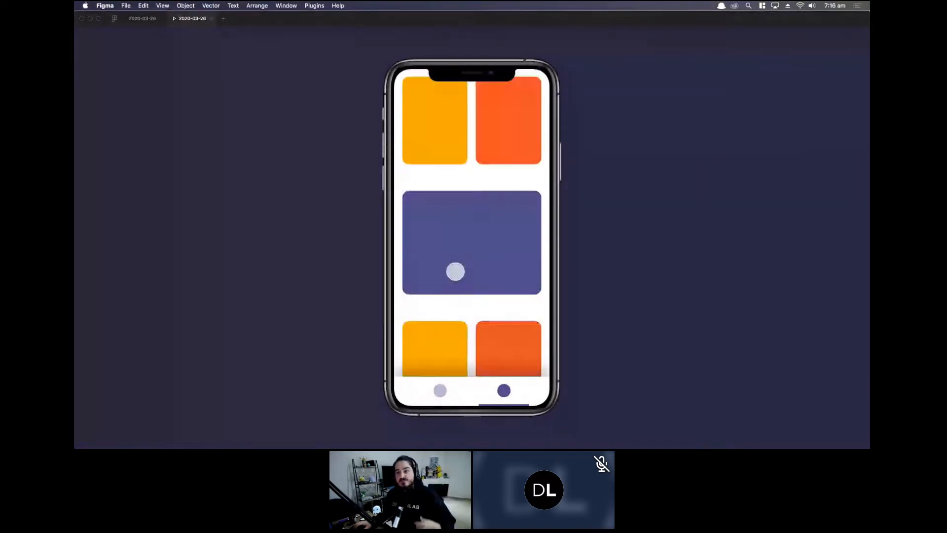
scroll(455, 271, down, 5)
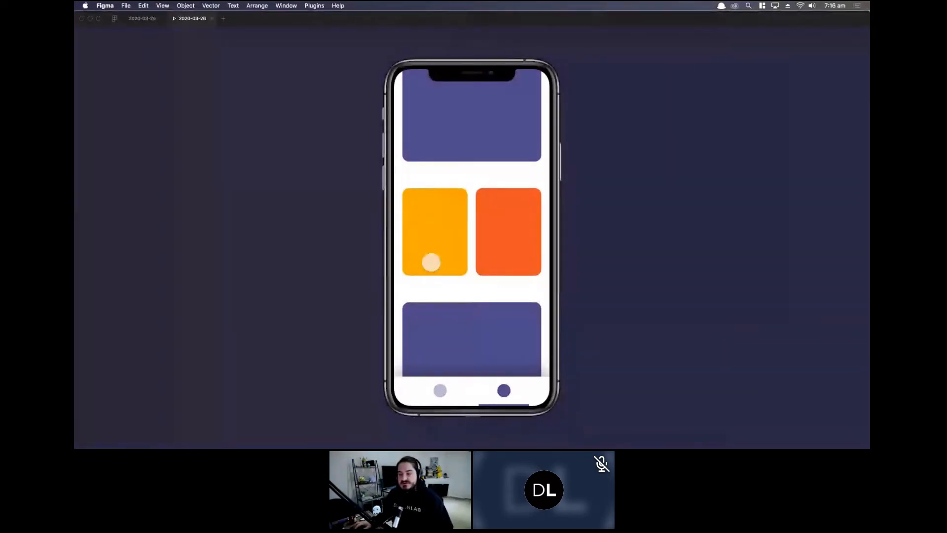
Test the prototype's navigation dots by switching back and forth between the two screens, ending on the single-column screen.
click(440, 391)
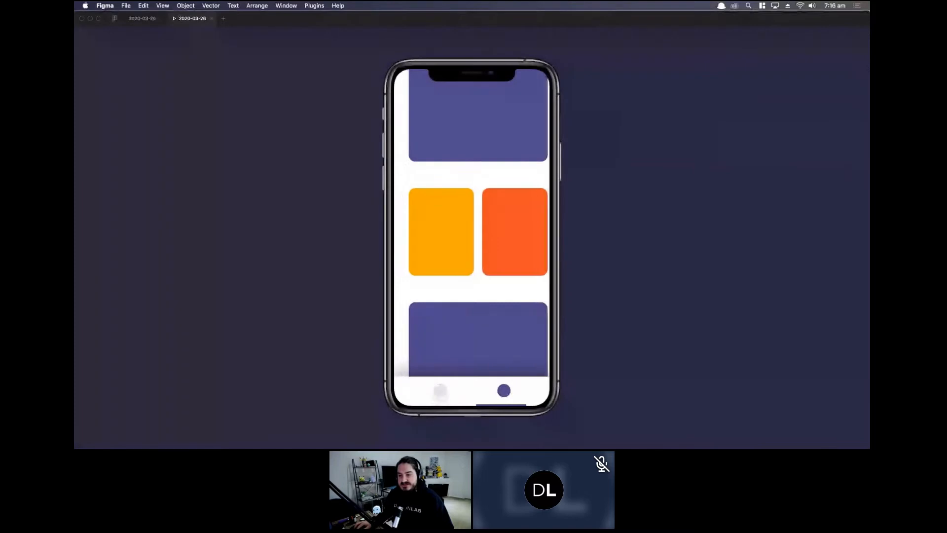
click(504, 391)
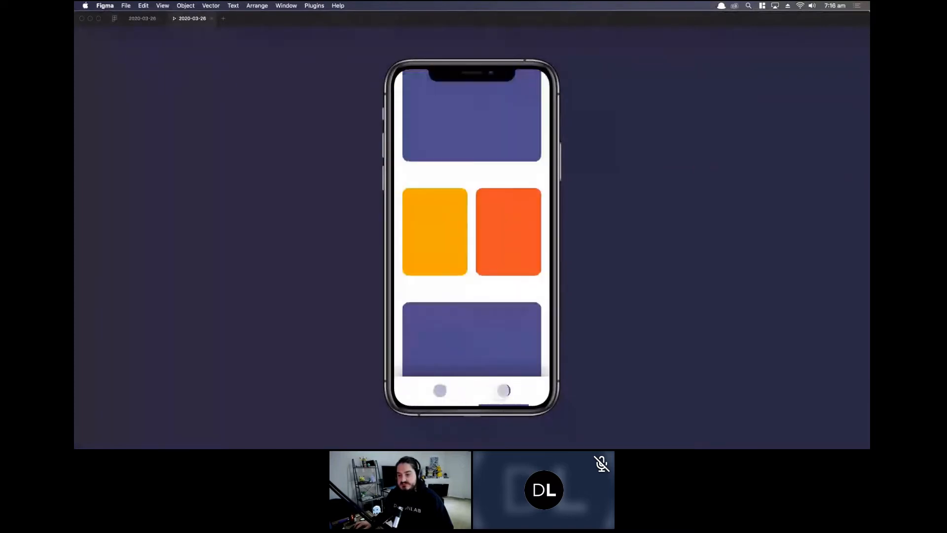
click(440, 391)
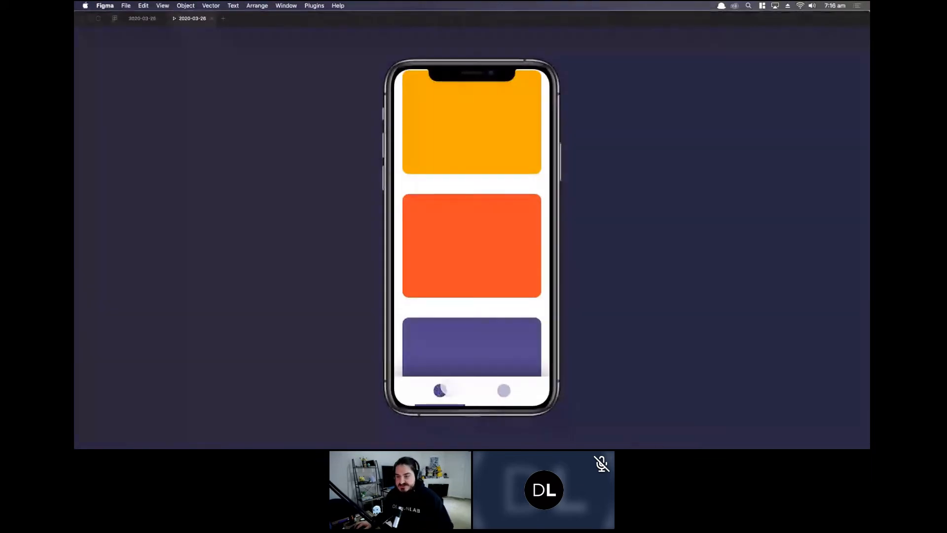
Scroll through the large stacked cards of the single-column screen in the preview.
click(457, 247)
click(449, 264)
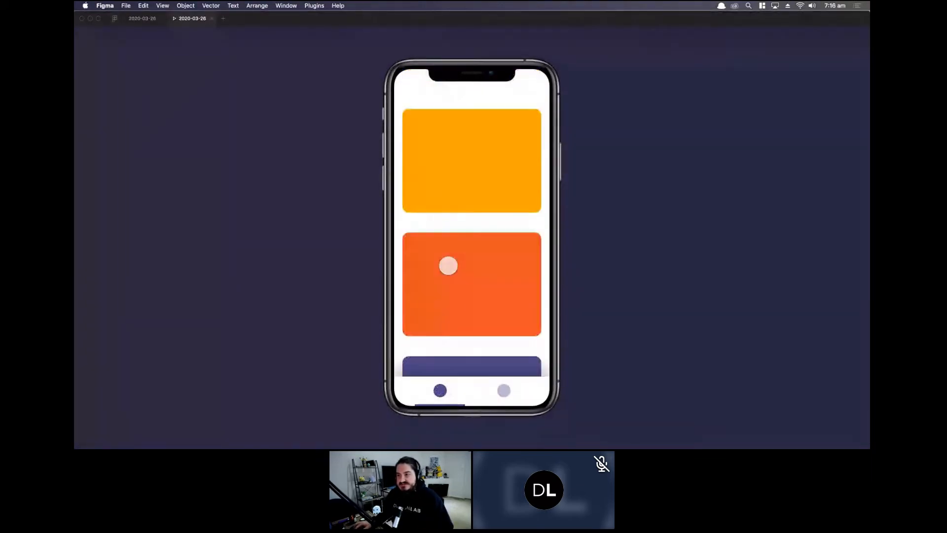
click(448, 265)
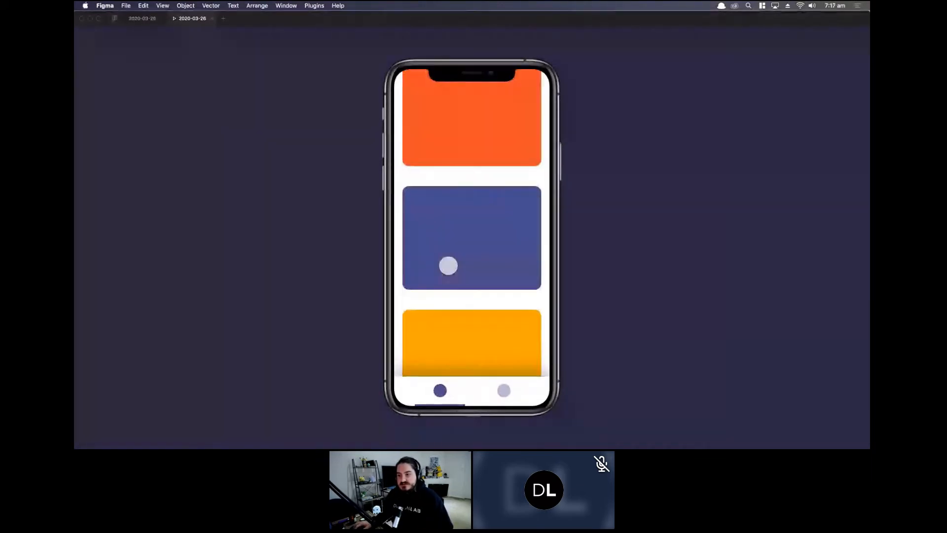
click(448, 266)
click(448, 265)
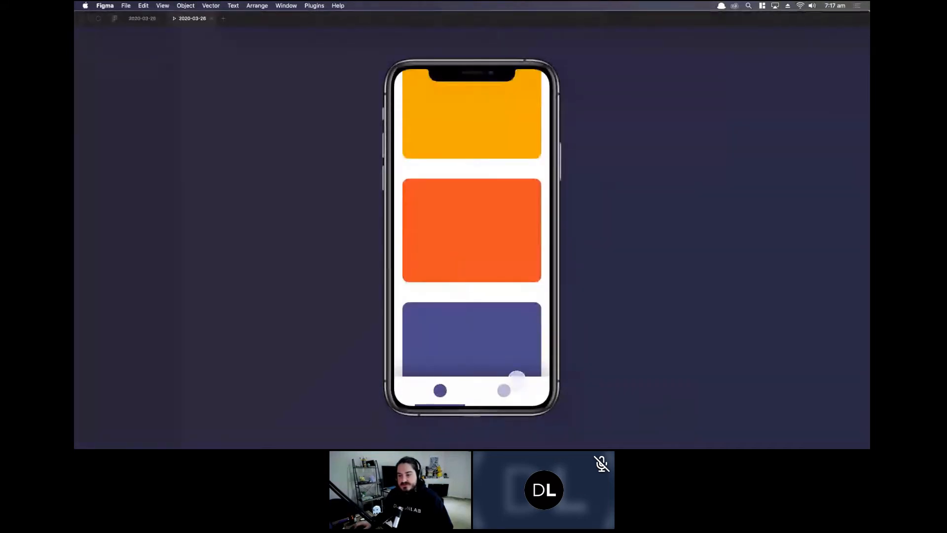
Switch to the two-column screen, scroll it, and test swiping horizontally between the two prototype screens.
click(504, 391)
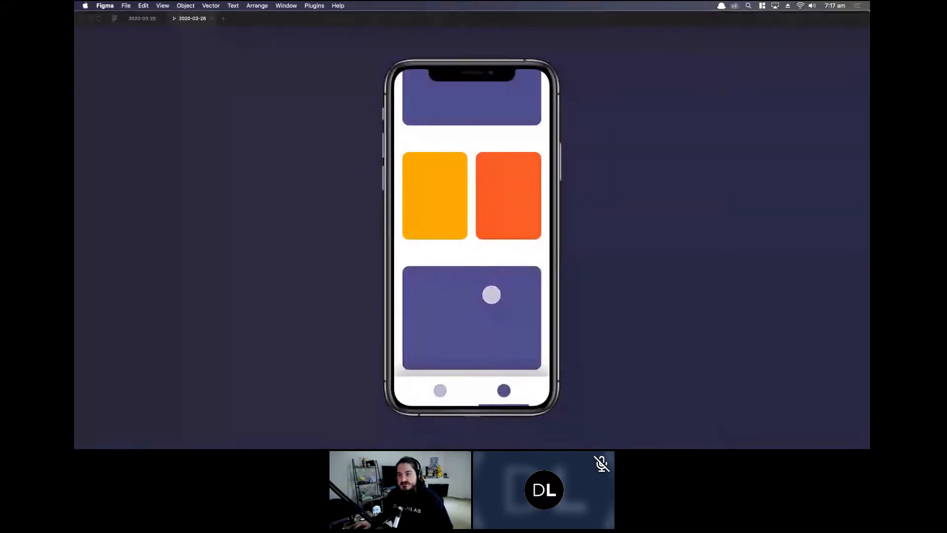
scroll(490, 294, down, 5)
scroll(491, 294, down, 2)
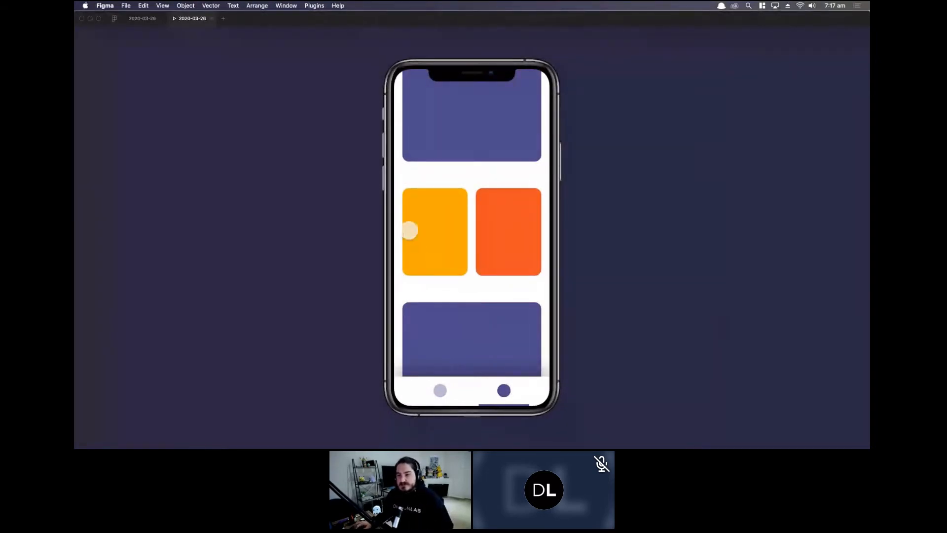
drag(410, 228, 494, 243)
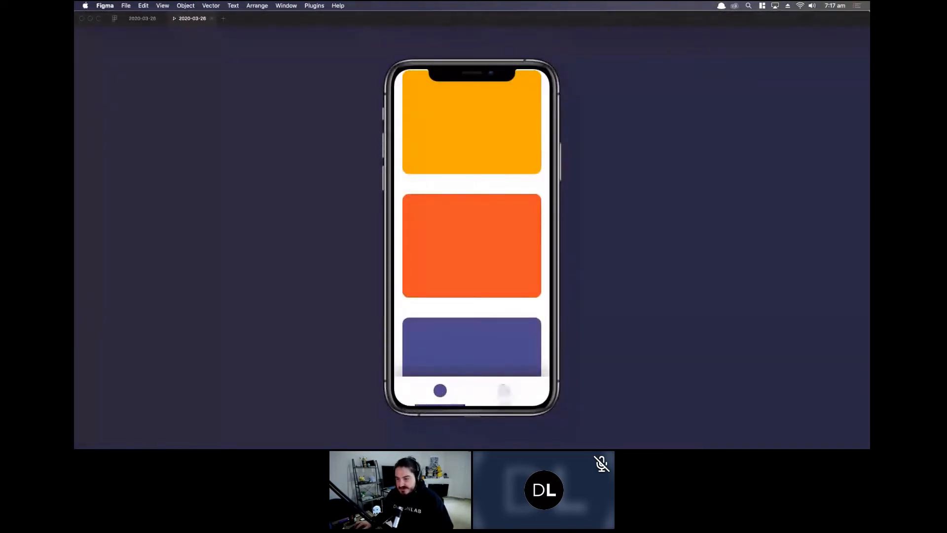
drag(507, 226, 336, 226)
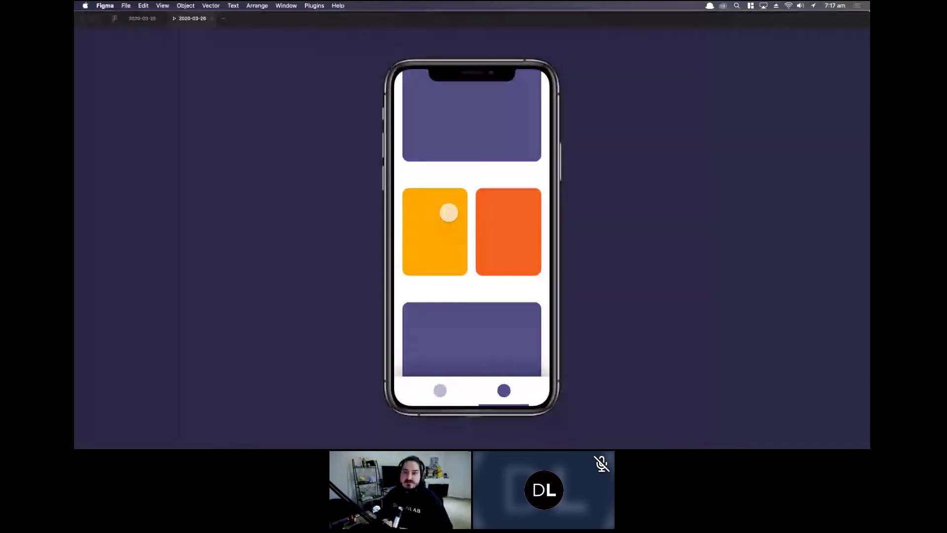
Return to the design file and view the size presets available for the iPhone 11 Pro / X - 1 frame.
click(149, 22)
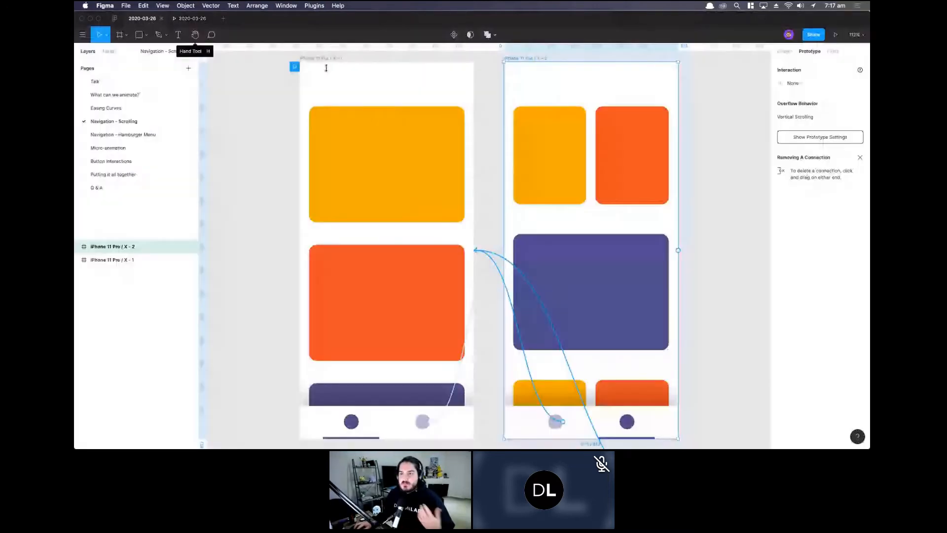
click(284, 121)
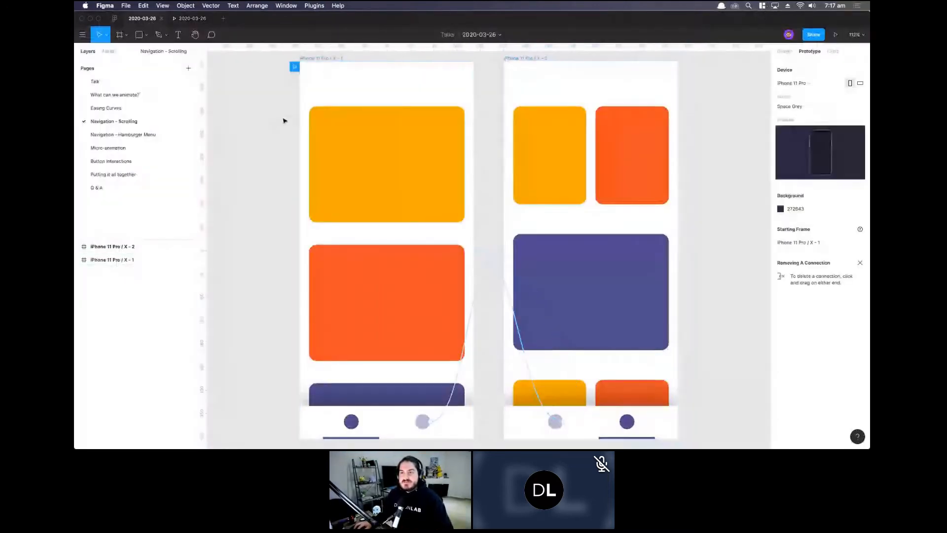
click(310, 60)
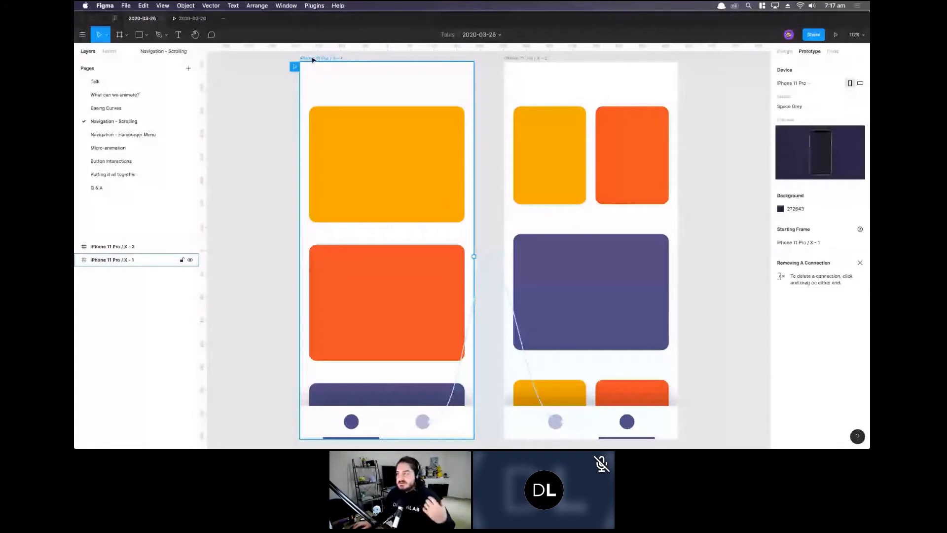
click(313, 59)
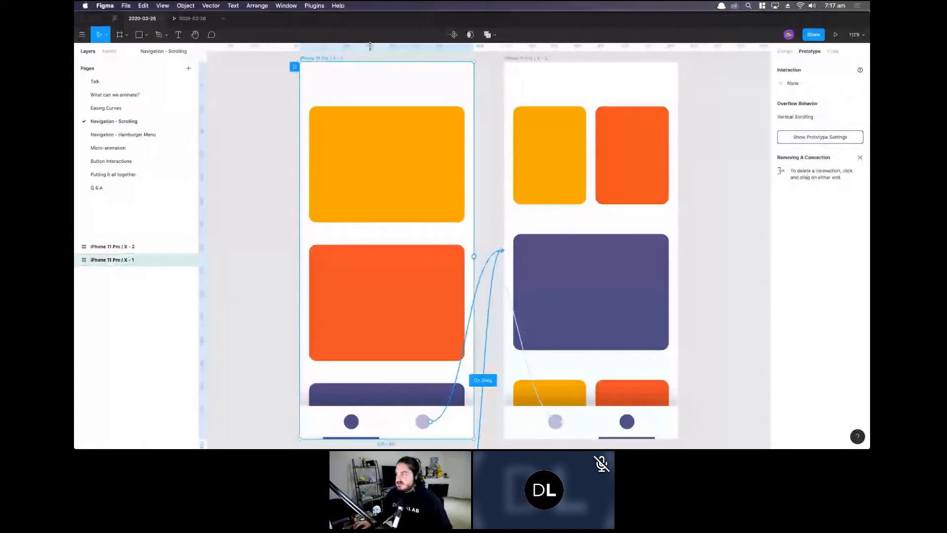
click(784, 51)
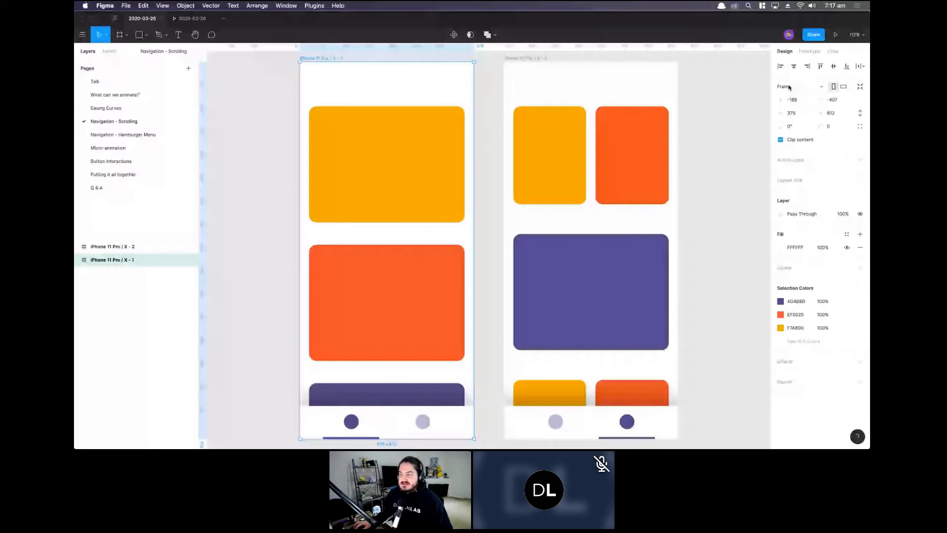
click(790, 87)
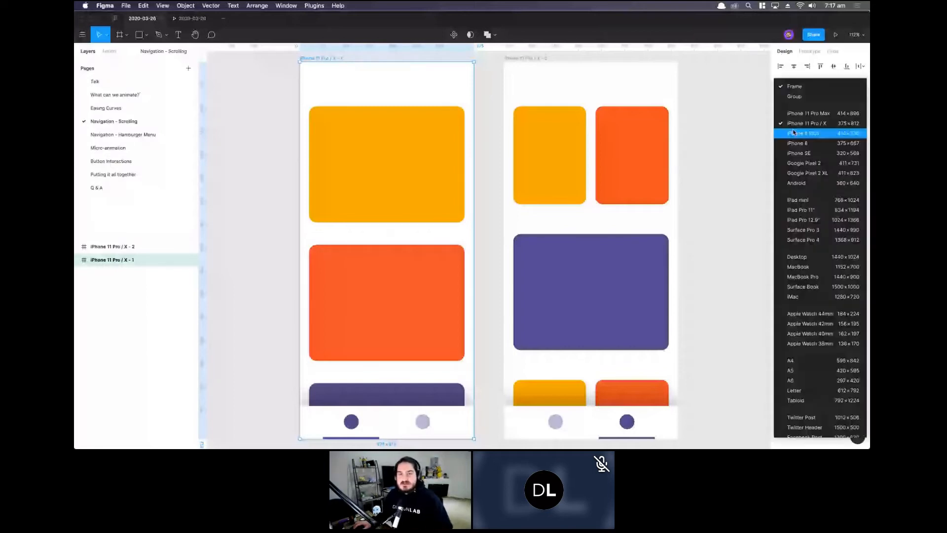
click(504, 70)
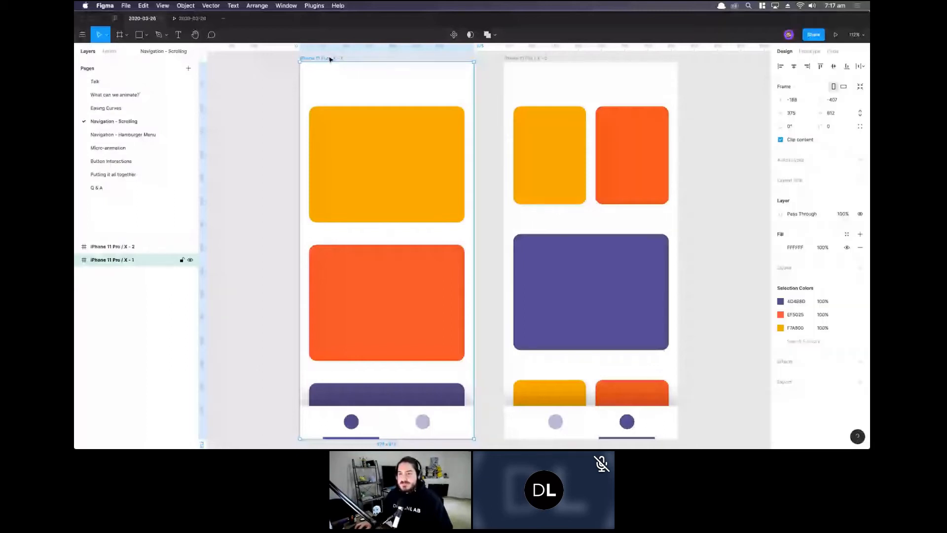
Examine Frame 1 and its nested rectangles inside iPhone 11 Pro / X - 1, finishing with the parent frame selected.
click(336, 83)
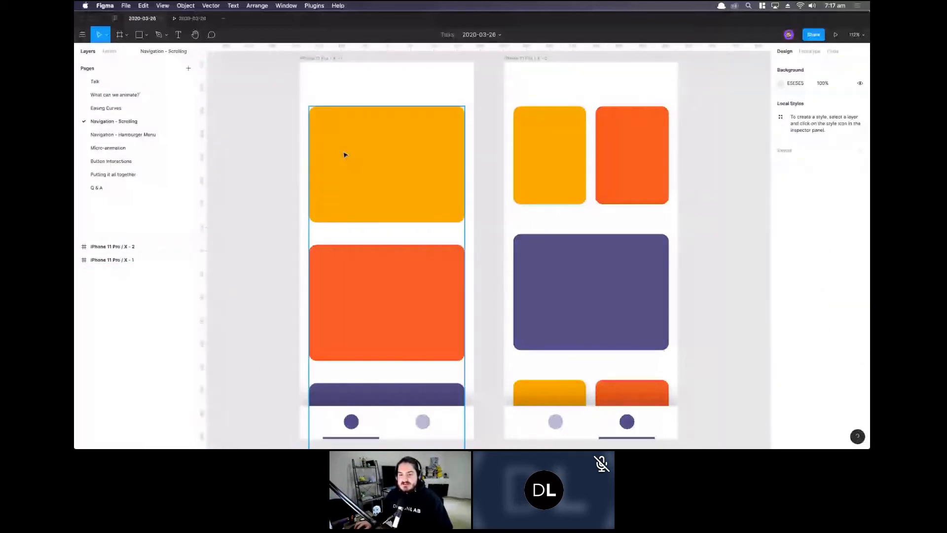
click(345, 154)
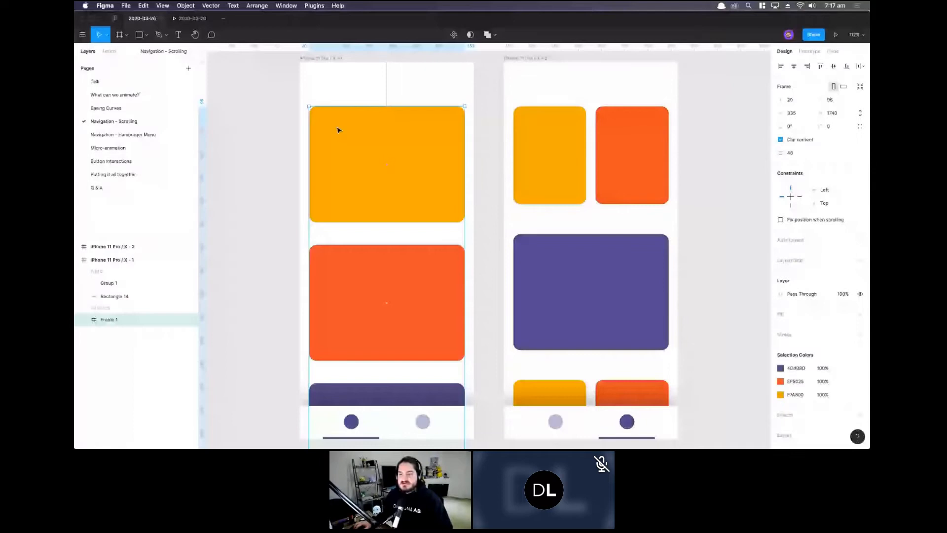
scroll(331, 153, down, 1)
scroll(363, 244, down, 3)
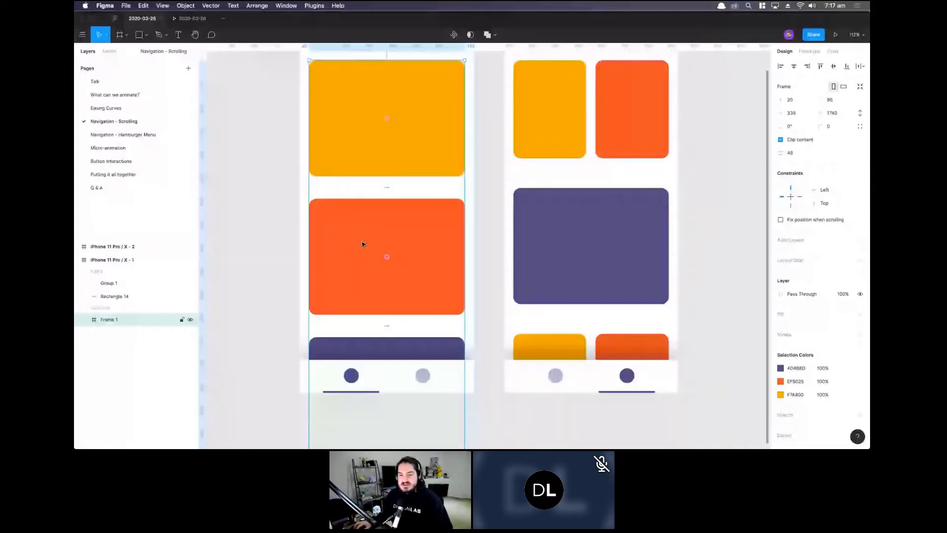
click(88, 320)
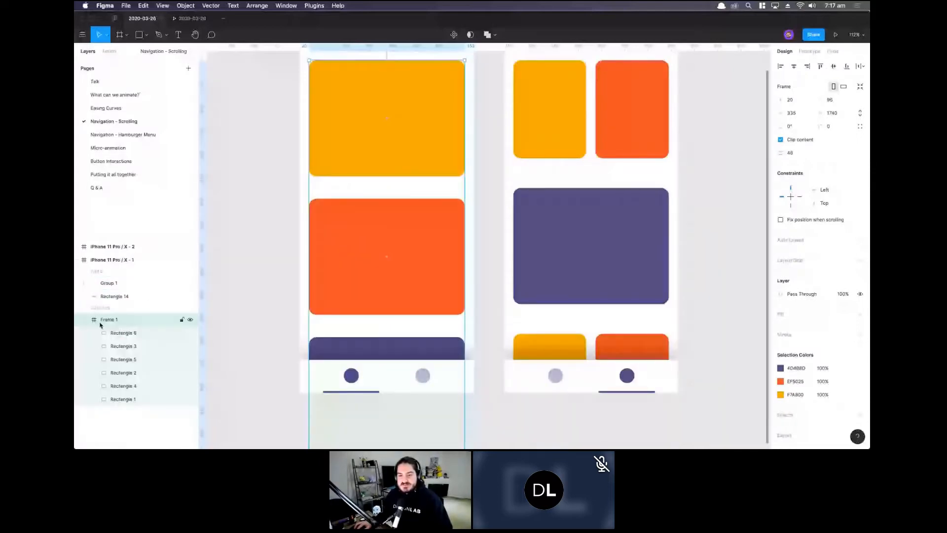
click(127, 336)
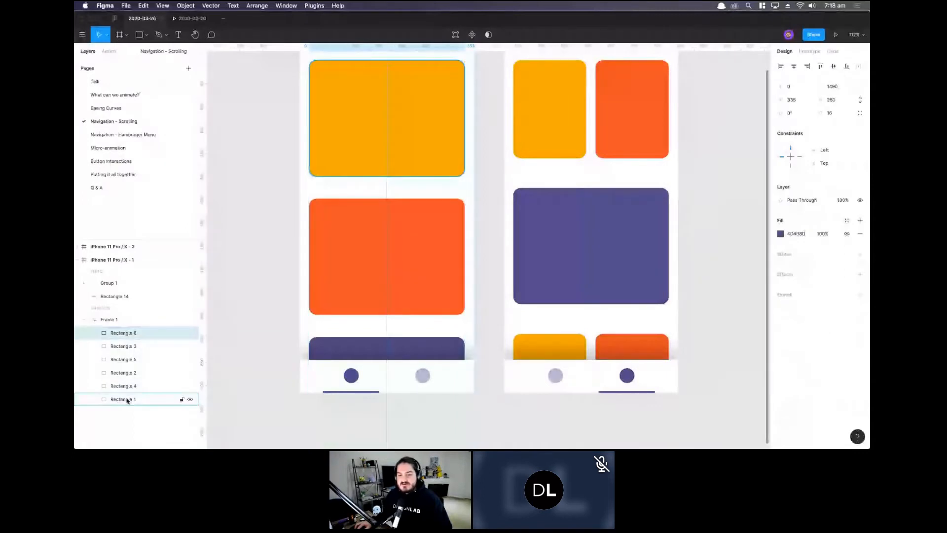
click(127, 399)
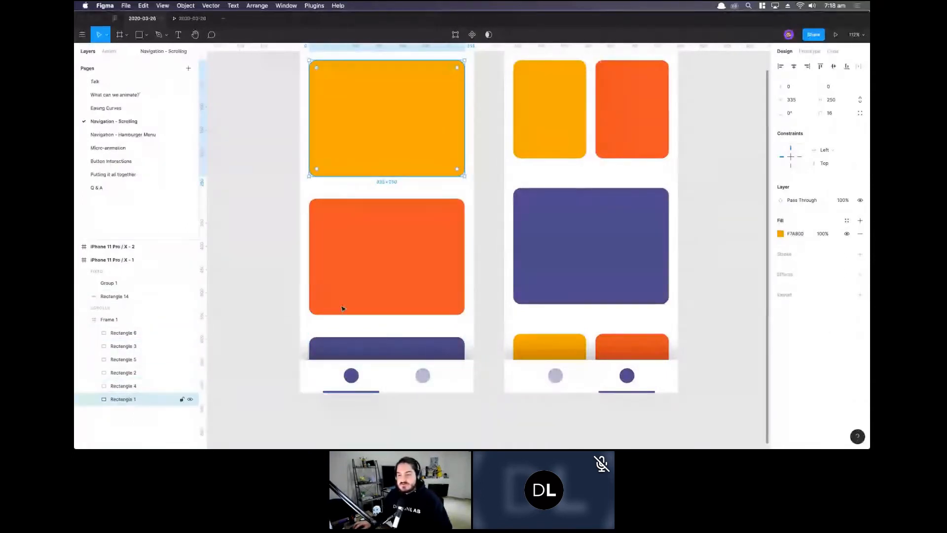
click(127, 320)
click(83, 319)
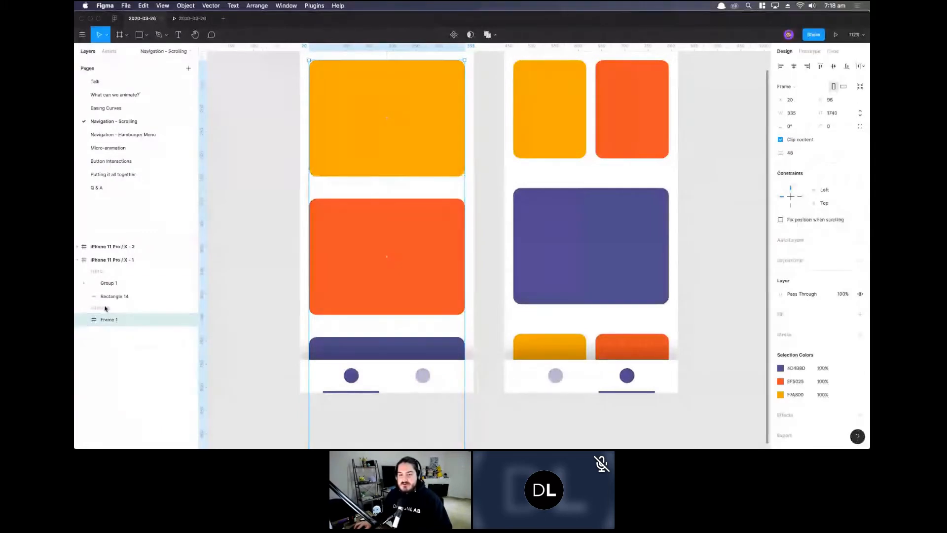
click(109, 260)
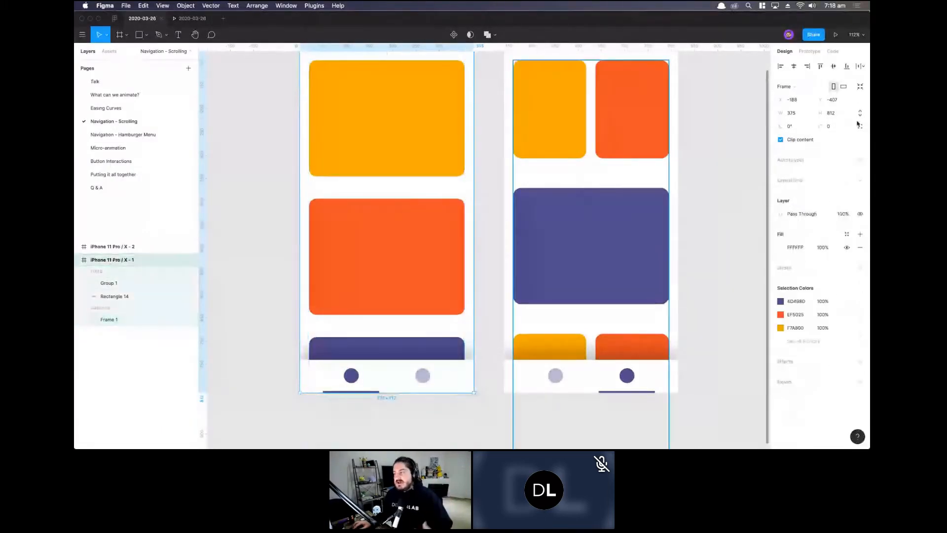
Set the overflow behavior of iPhone 11 Pro / X - 1 to No Scrolling and check it in the prototype preview.
click(812, 52)
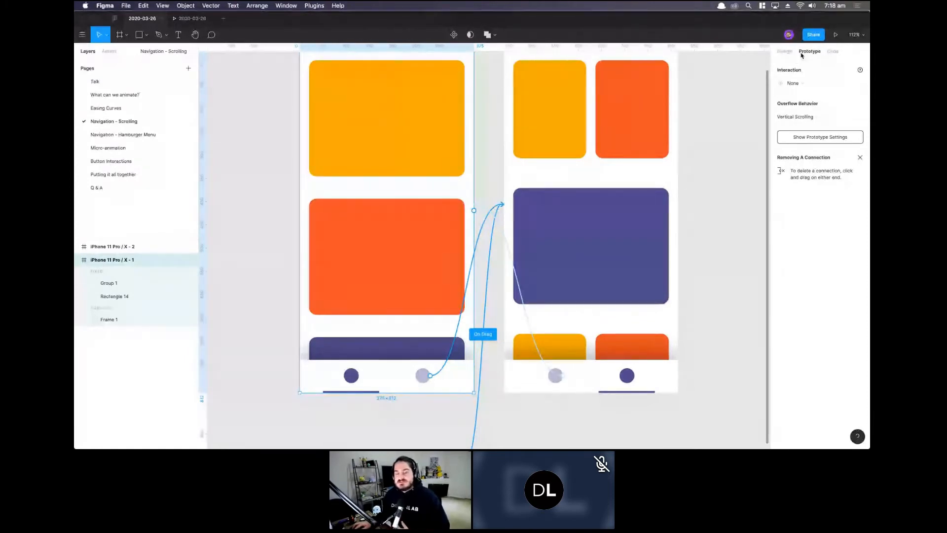
click(796, 118)
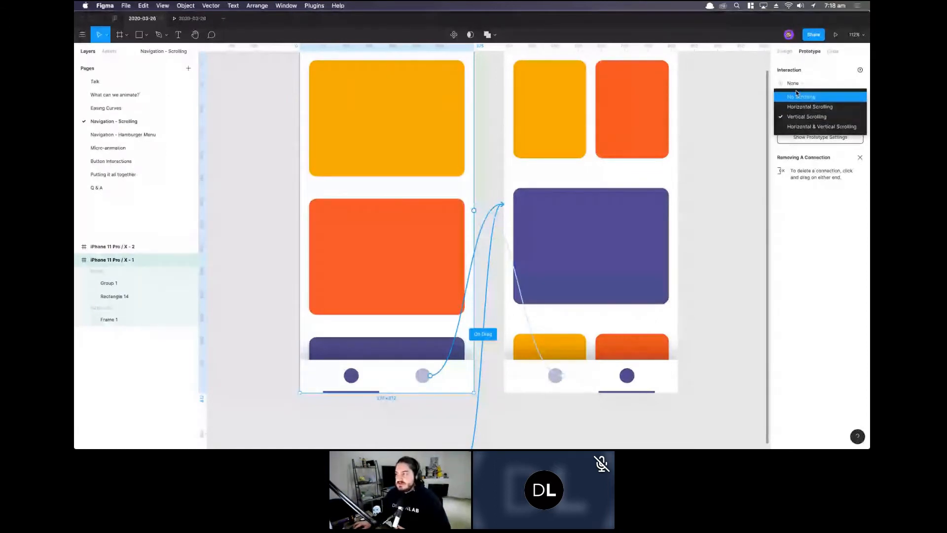
click(797, 98)
click(196, 20)
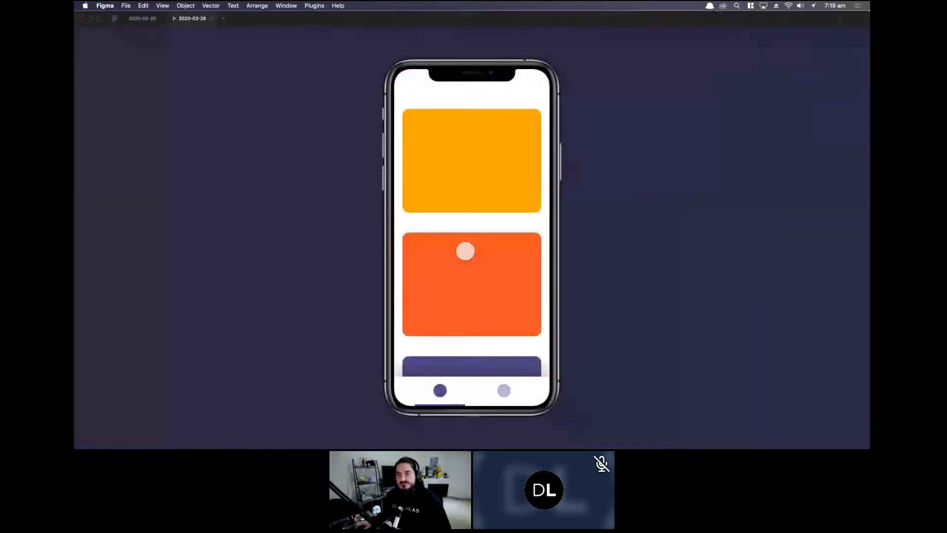
Return to the design file, set the iPhone 11 Pro / X - 1 overflow to Horizontal Scrolling, and check the preview.
click(145, 20)
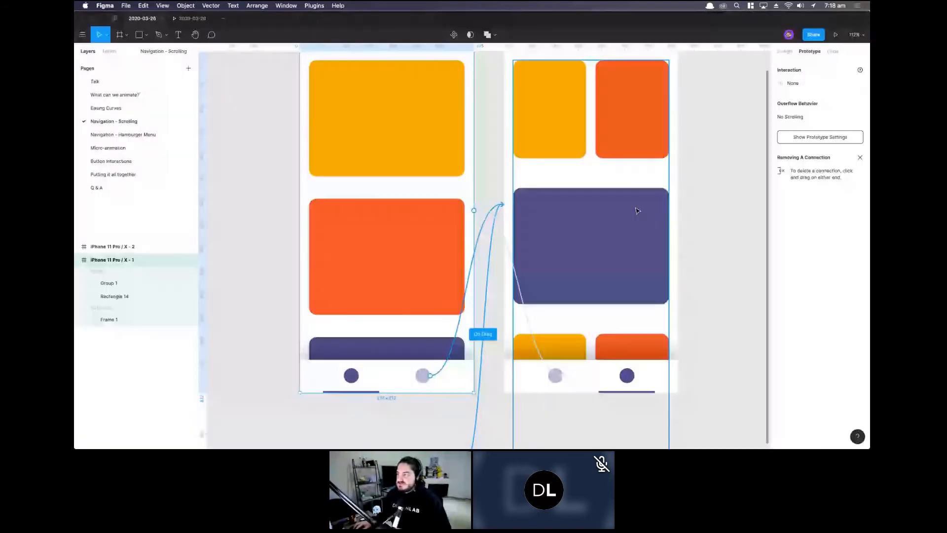
click(797, 117)
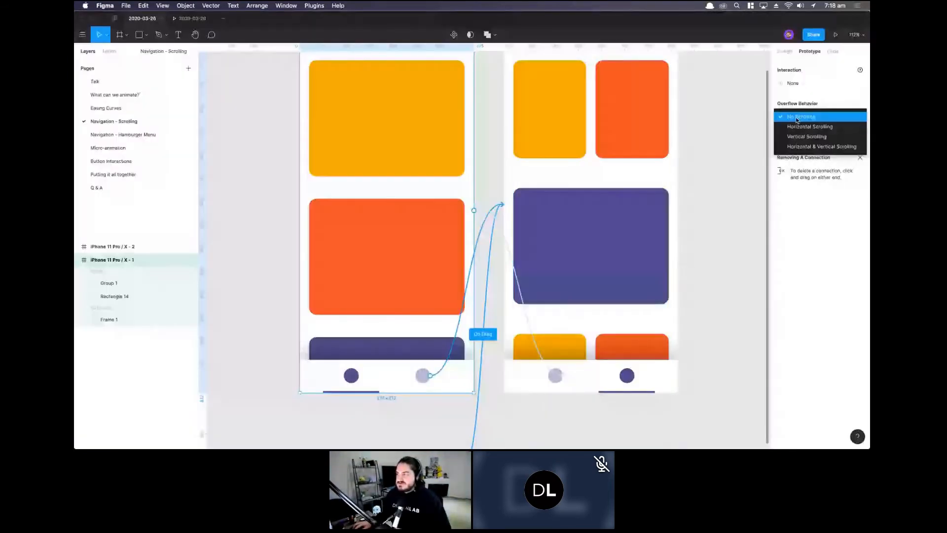
click(797, 127)
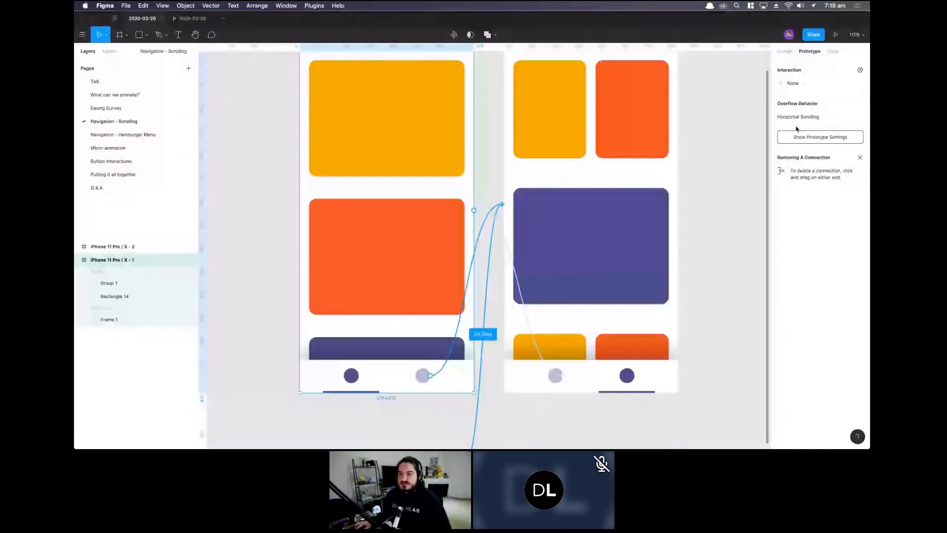
key(ctrl+Tab)
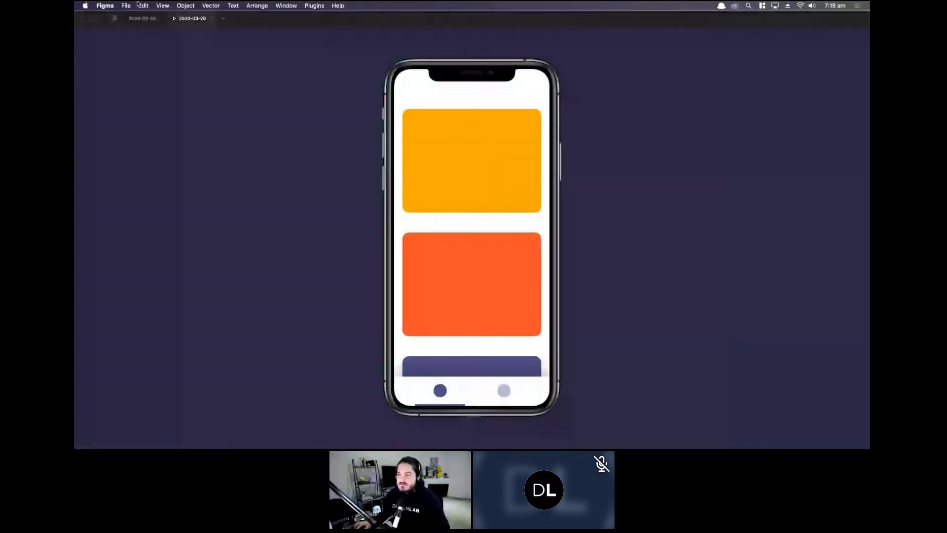
Shift the large orange card past Frame 1's right edge in iPhone 11 Pro / X - 1 and test swiping that screen horizontally in the preview.
key(ctrl+Tab)
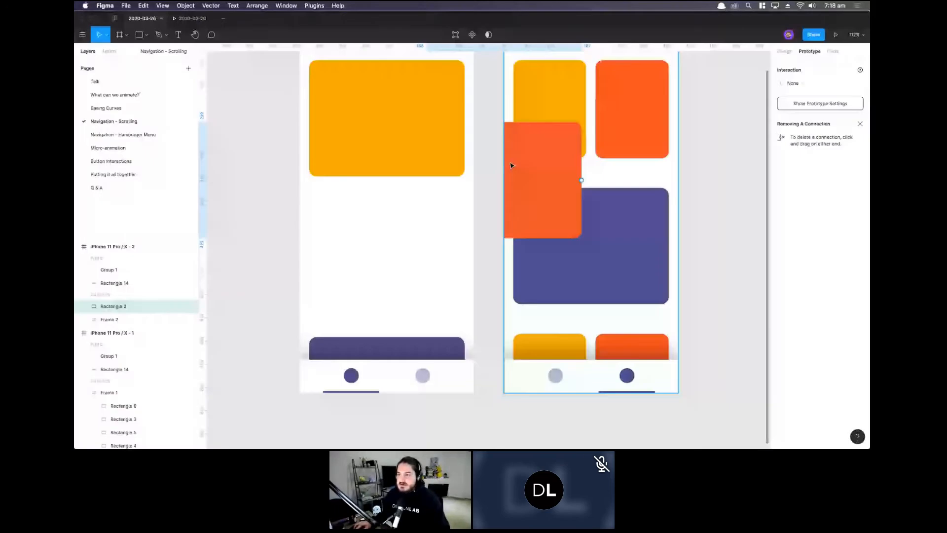
drag(510, 165, 435, 187)
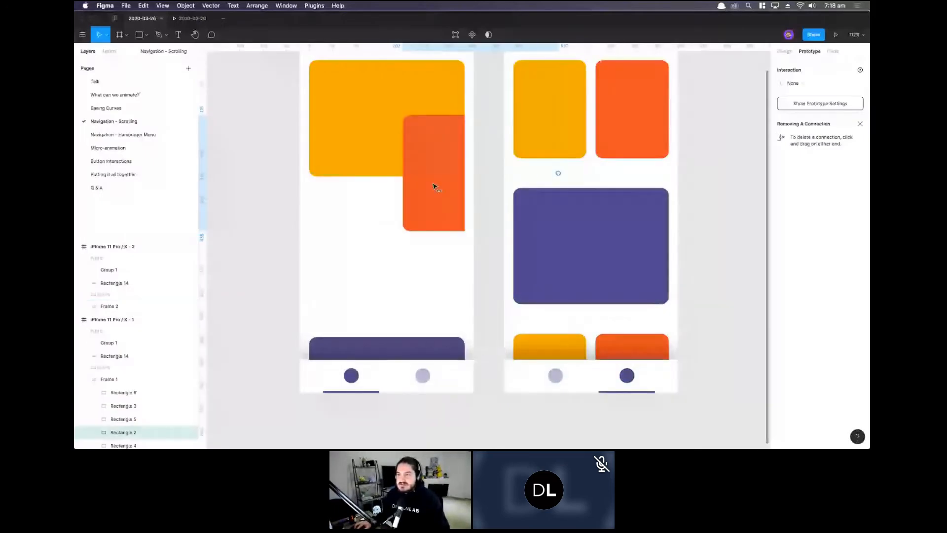
key(ctrl+Tab)
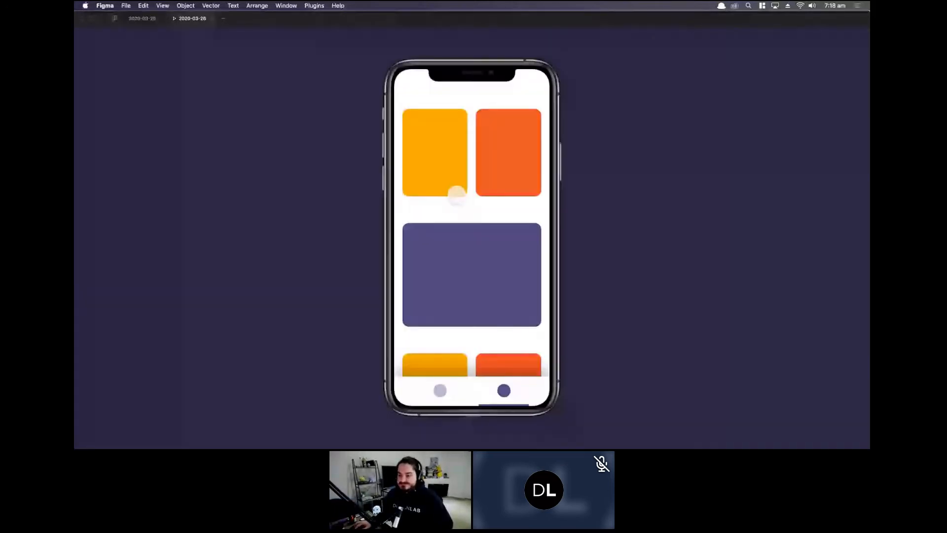
click(439, 390)
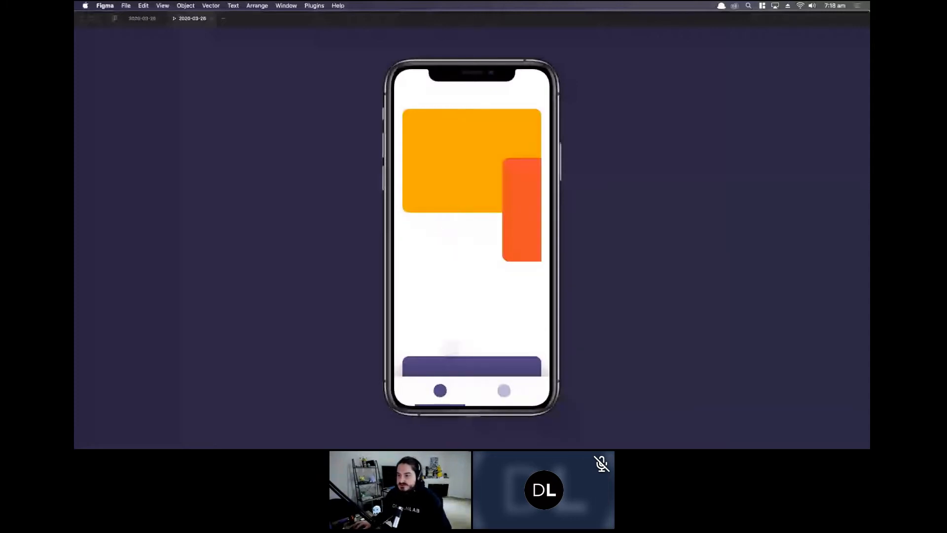
drag(493, 157, 372, 153)
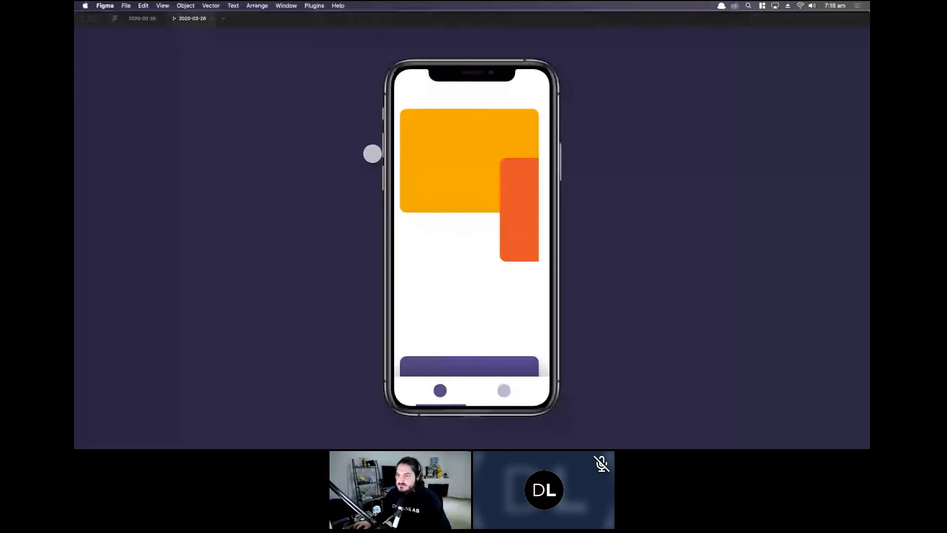
Turn off Clip content for Frame 1 in the design file and test horizontal swiping on the overhanging orange card in the preview.
key(ctrl+Tab)
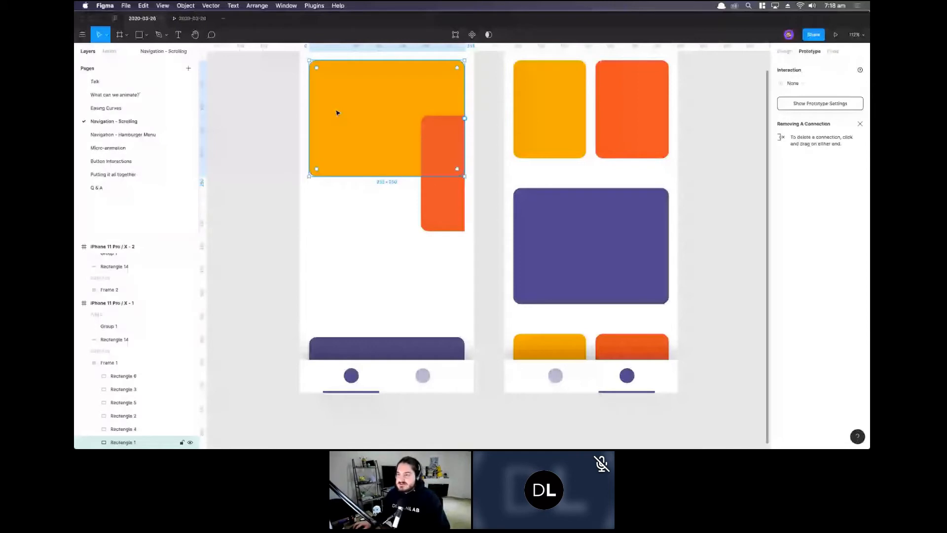
scroll(336, 113, up, 3)
click(371, 131)
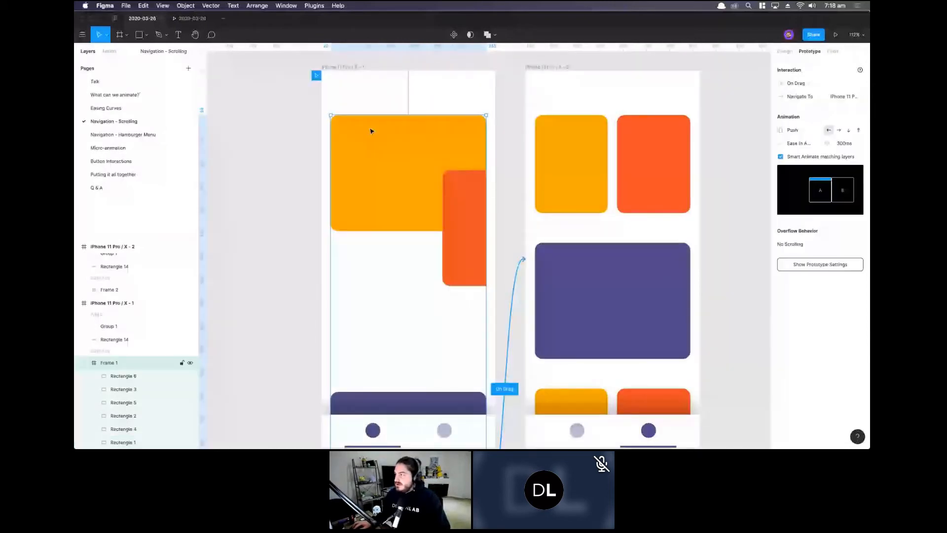
key(alt+8)
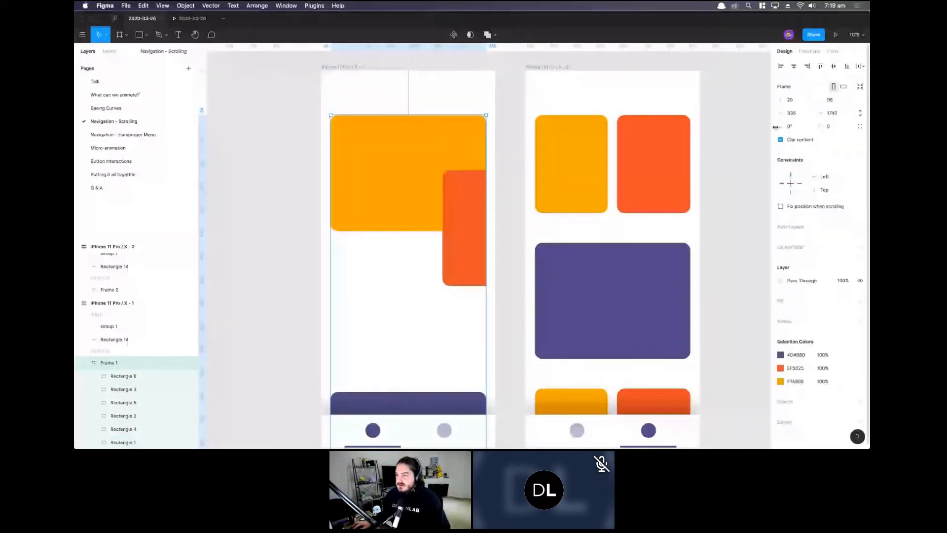
click(781, 141)
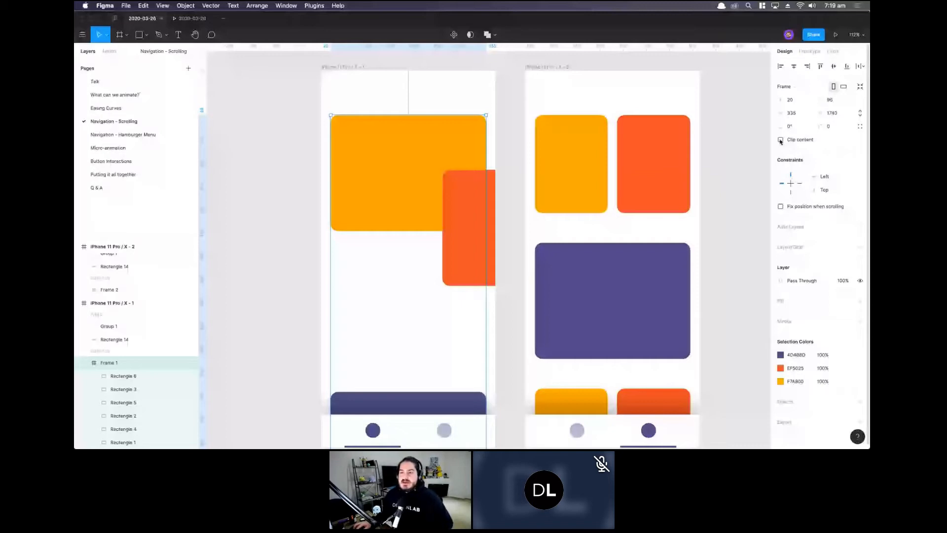
click(191, 18)
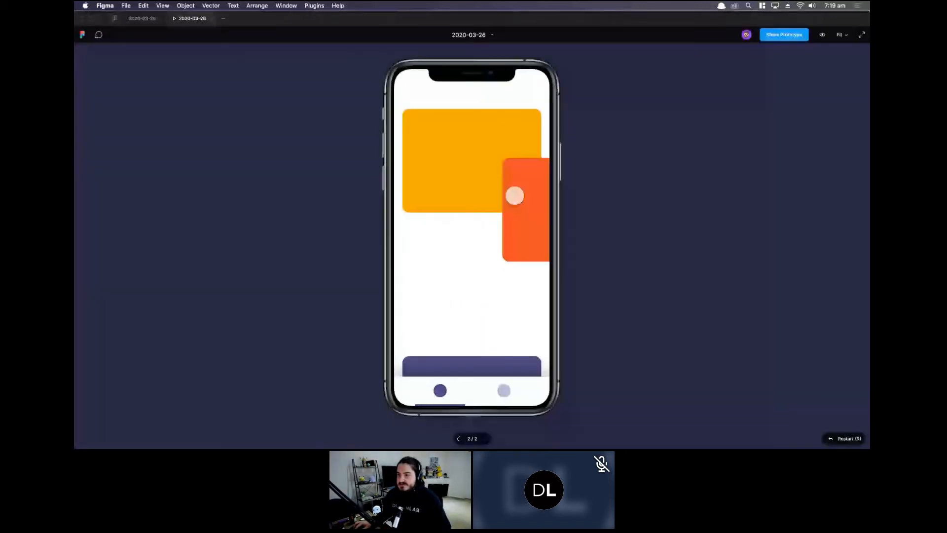
drag(515, 195, 464, 212)
Back in the design file, realign the orange card in Frame 1 between the yellow and purple cards and deselect it.
click(148, 20)
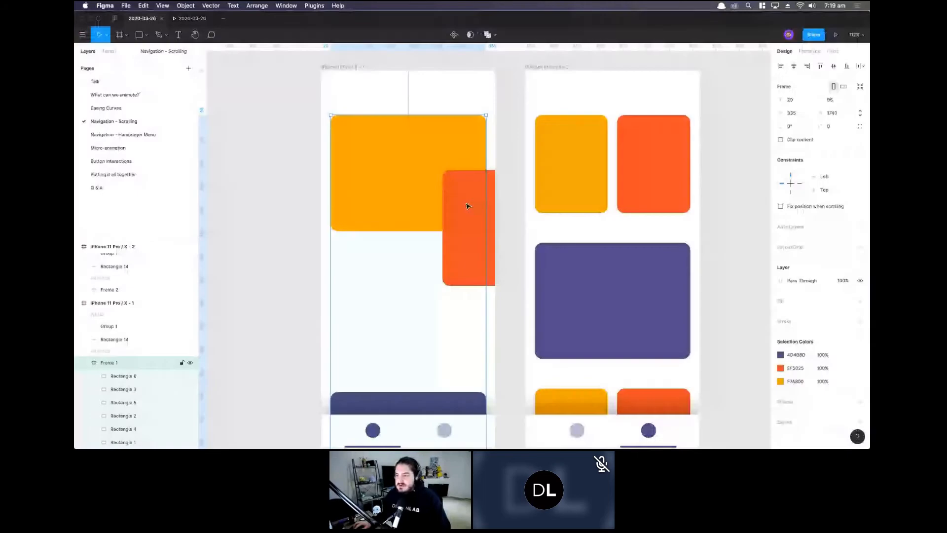
drag(494, 194, 380, 274)
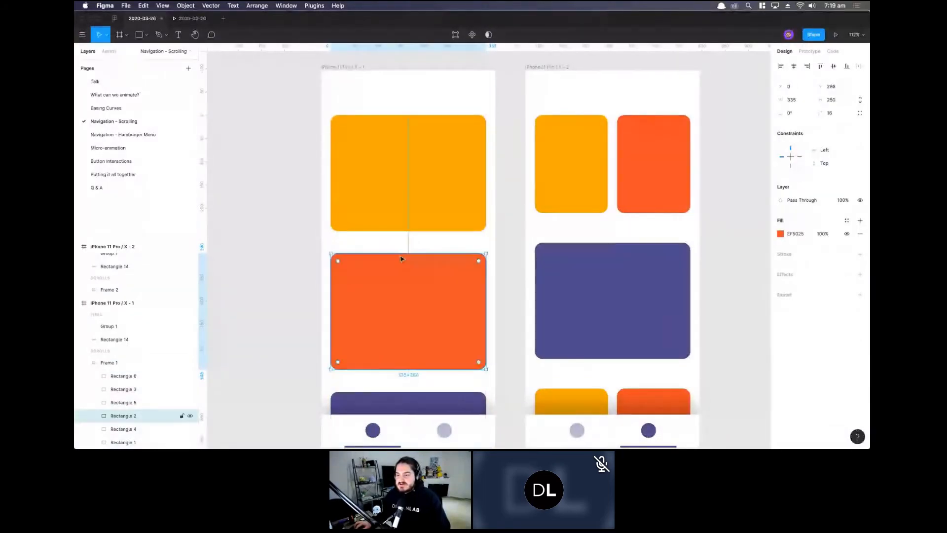
click(253, 206)
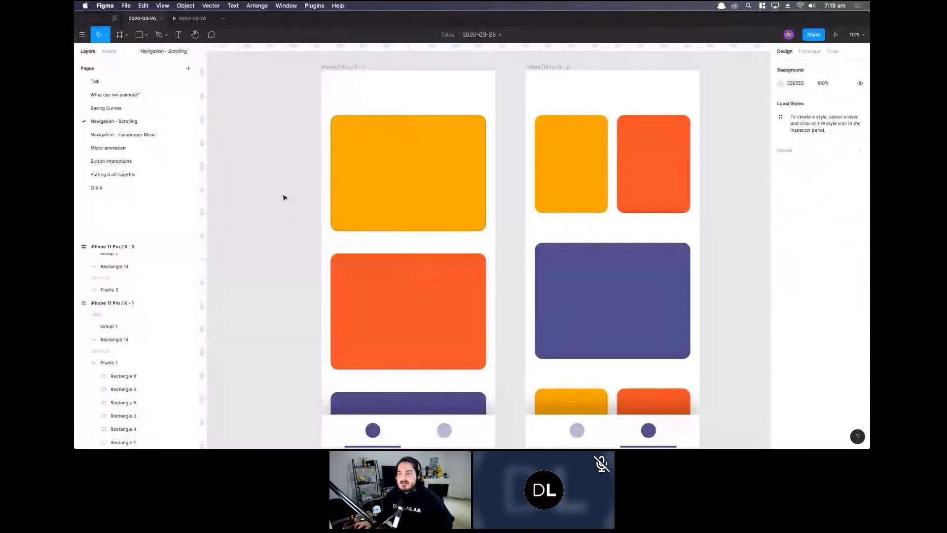
drag(290, 189, 440, 319)
drag(295, 160, 240, 109)
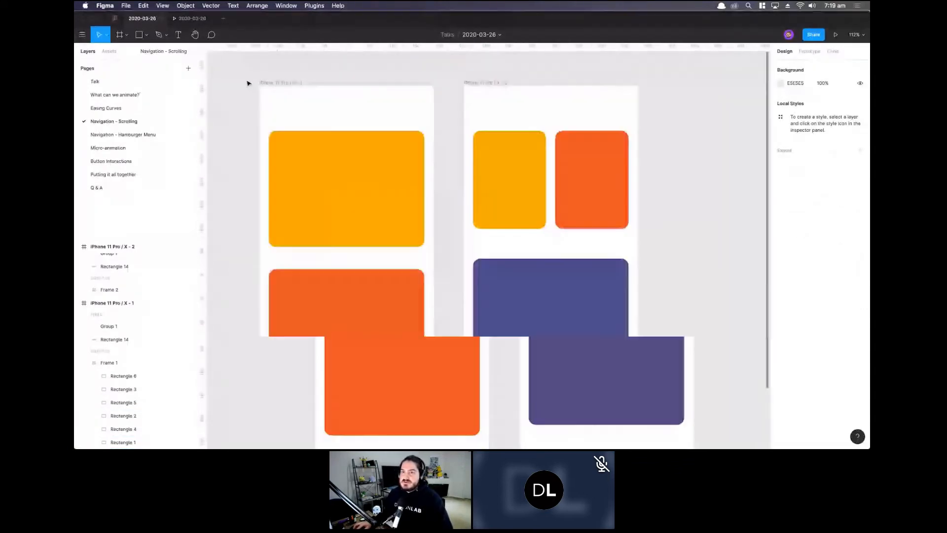
Add a new blank page with its default name to the design file.
click(188, 68)
key(Return)
key(r)
drag(329, 82, 488, 360)
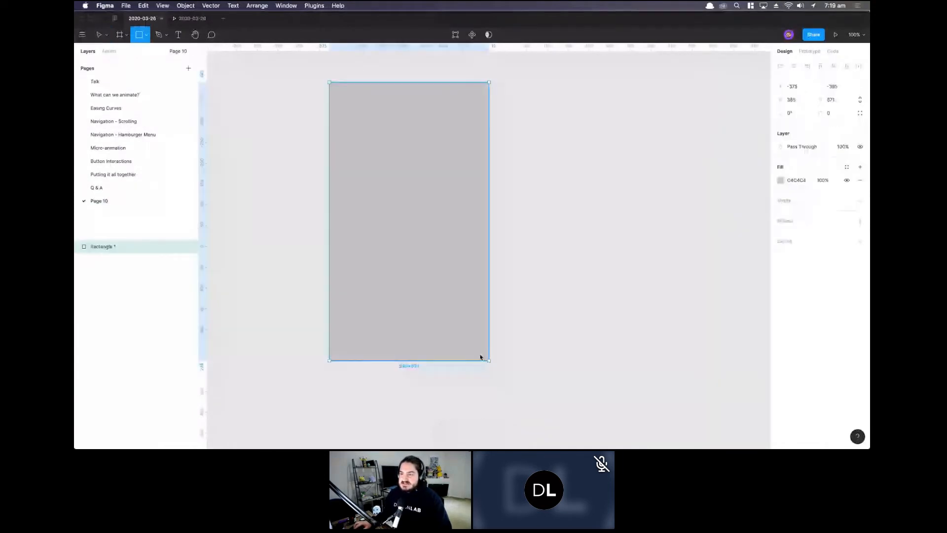
key(Delete)
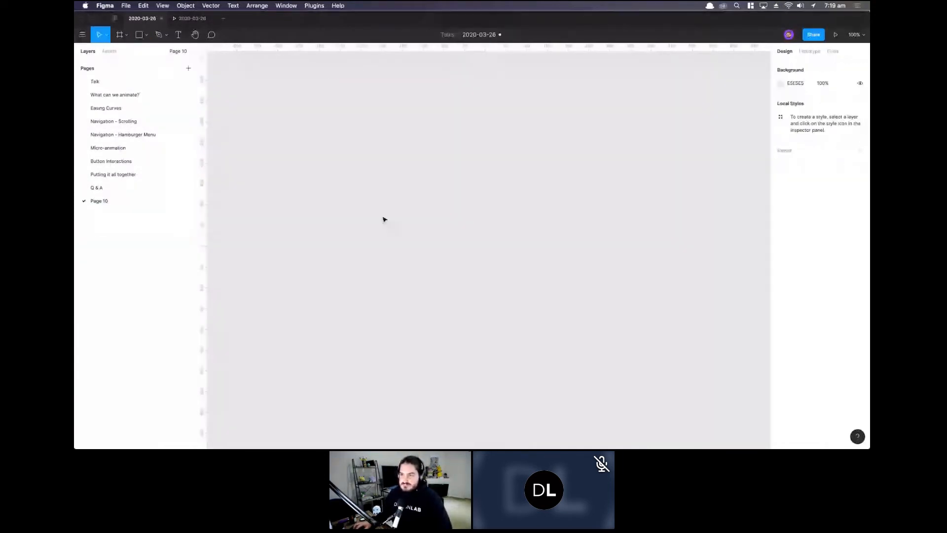
drag(346, 93, 485, 356)
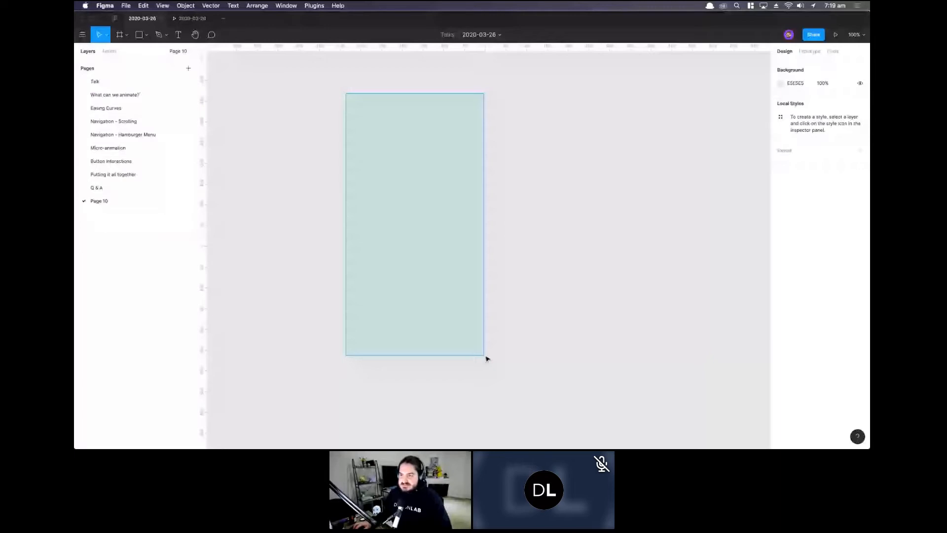
Draw a frame about 388 × 606 on the blank page and place a duplicate of it beside it on the right.
key(f)
drag(343, 121, 504, 373)
click(337, 113)
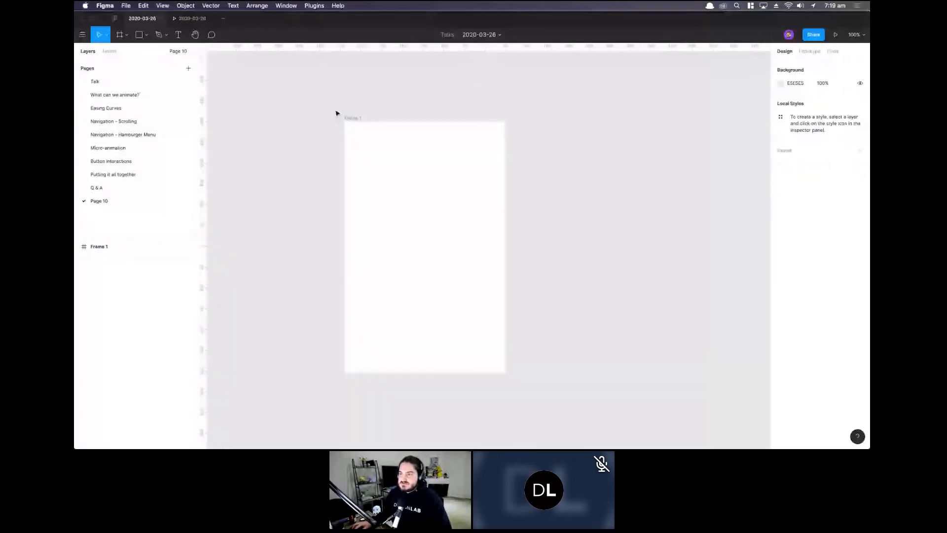
drag(341, 117, 537, 105)
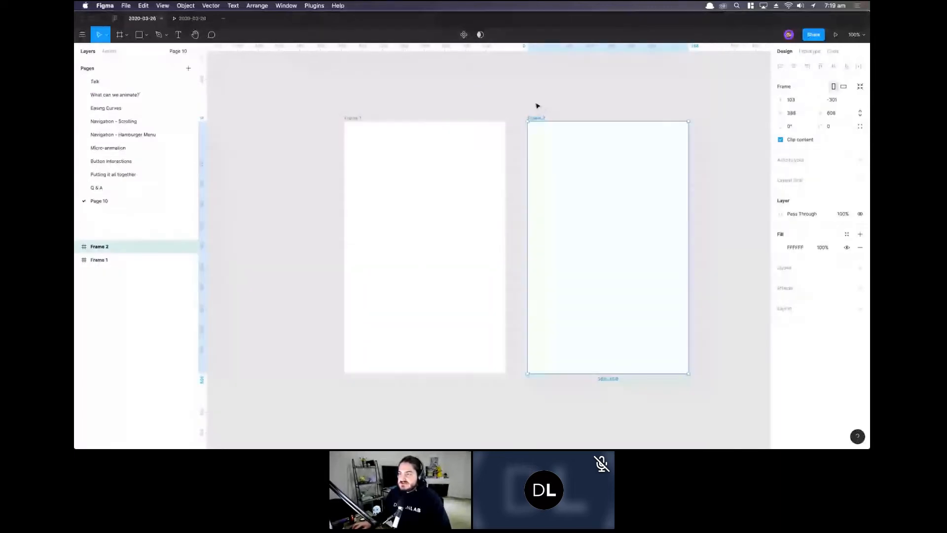
click(538, 106)
Draw a rectangle about 259 × 337 overhanging Frame 1's left edge and duplicate it diagonally to the frame's lower-right corner.
key(r)
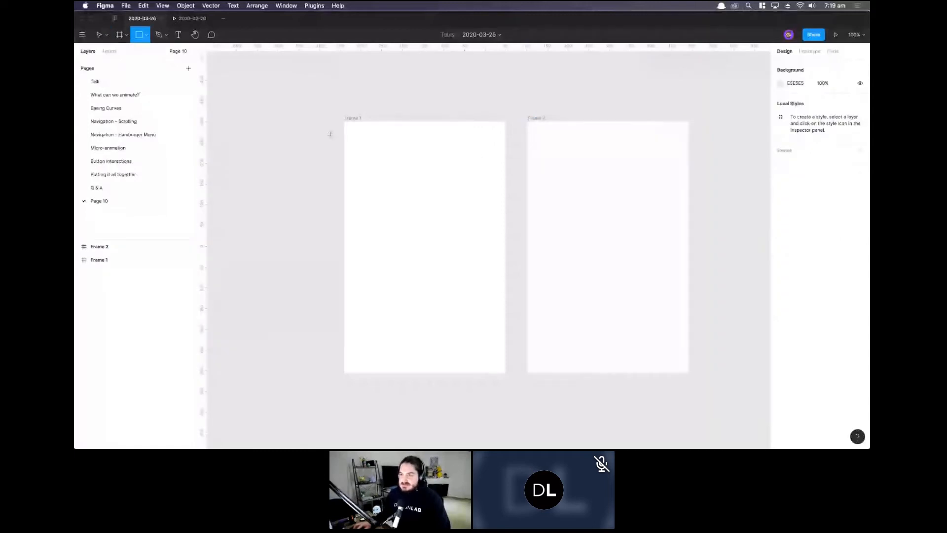
drag(324, 131, 431, 271)
mouse_move(383, 203)
mouse_down()
mouse_move(492, 380)
mouse_move(498, 352)
mouse_up()
Send both rectangles behind the frames, then cut them and paste them inside Frame 1.
shift+click(414, 226)
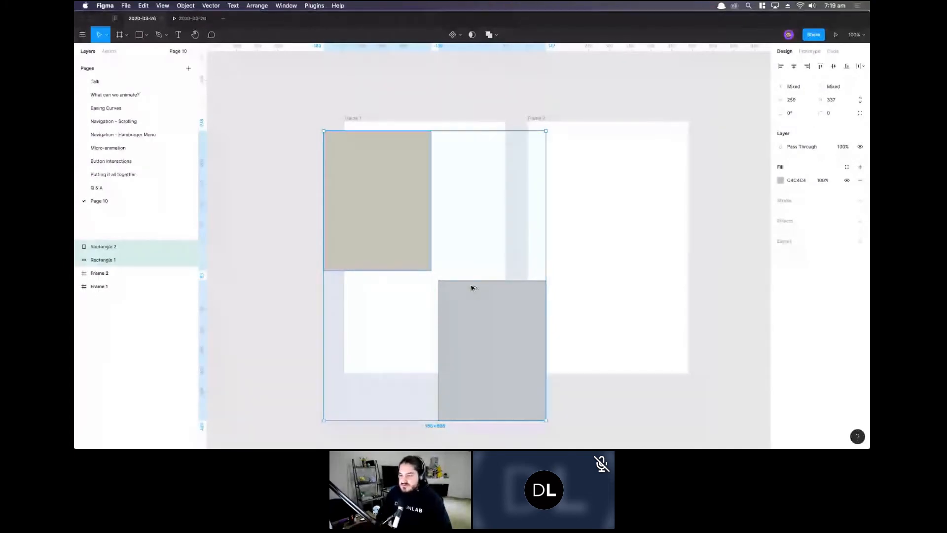
key(bracketleft)
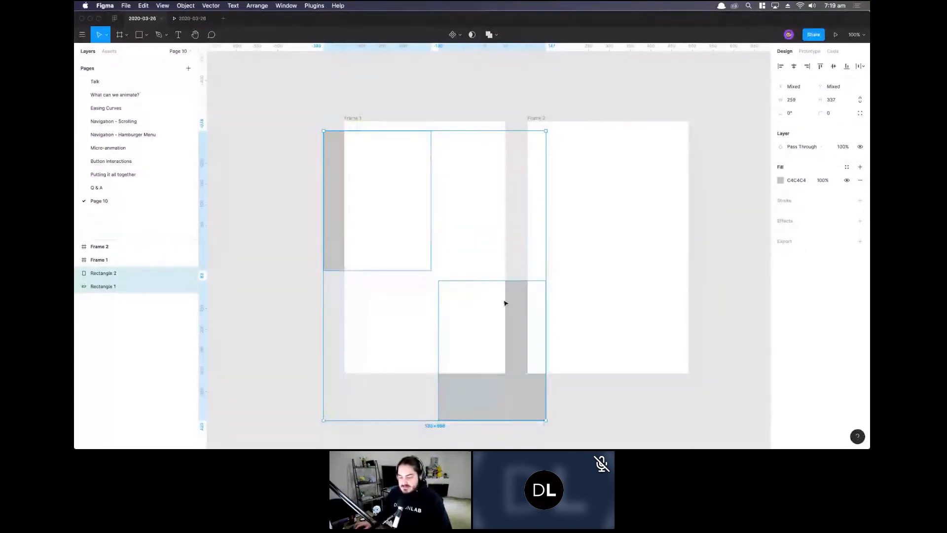
key(Delete)
click(353, 120)
key(super+v)
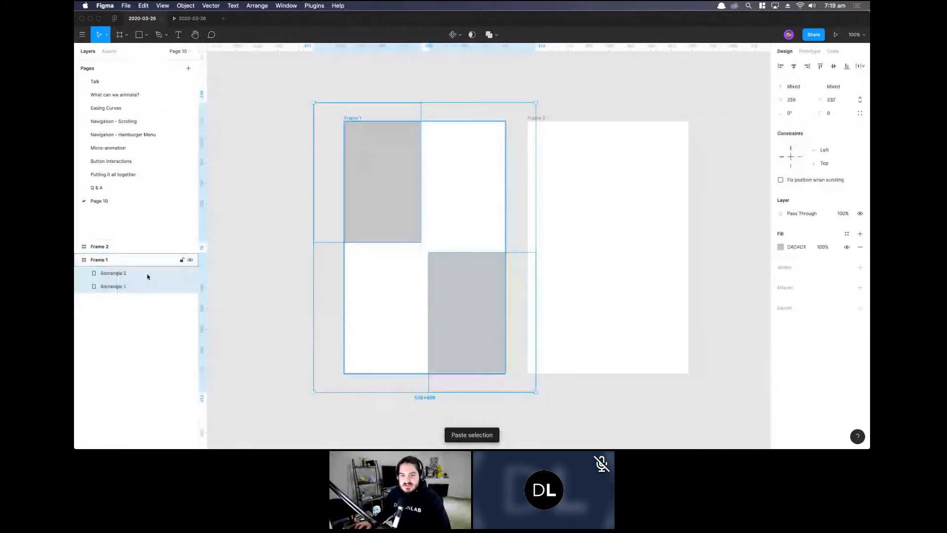
click(432, 74)
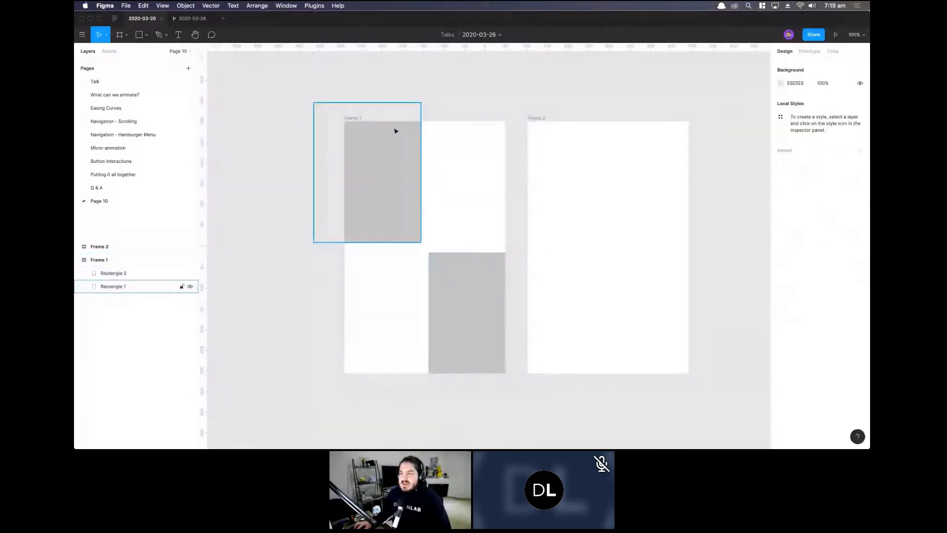
Set Frame 1's overflow behavior to Horizontal & Vertical Scrolling in its prototype settings and deselect the frame.
click(355, 119)
click(810, 51)
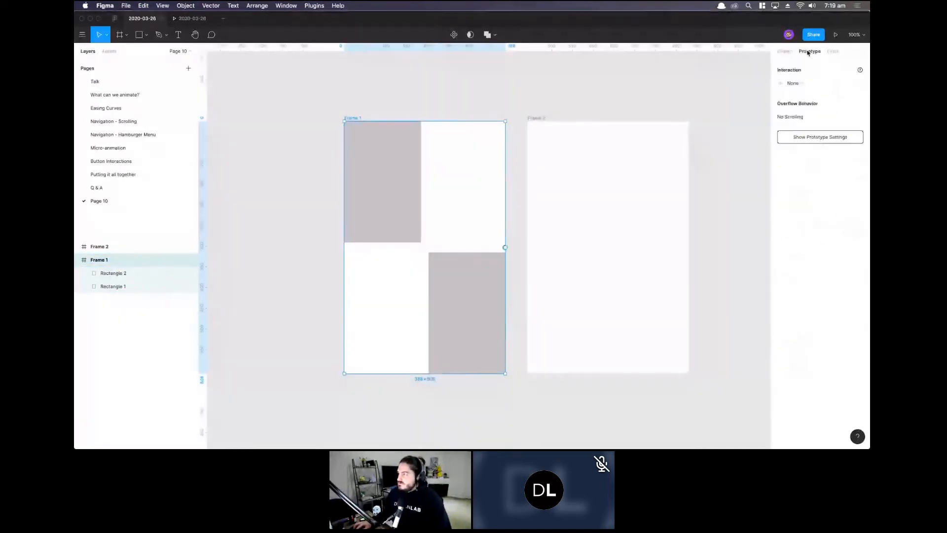
click(804, 116)
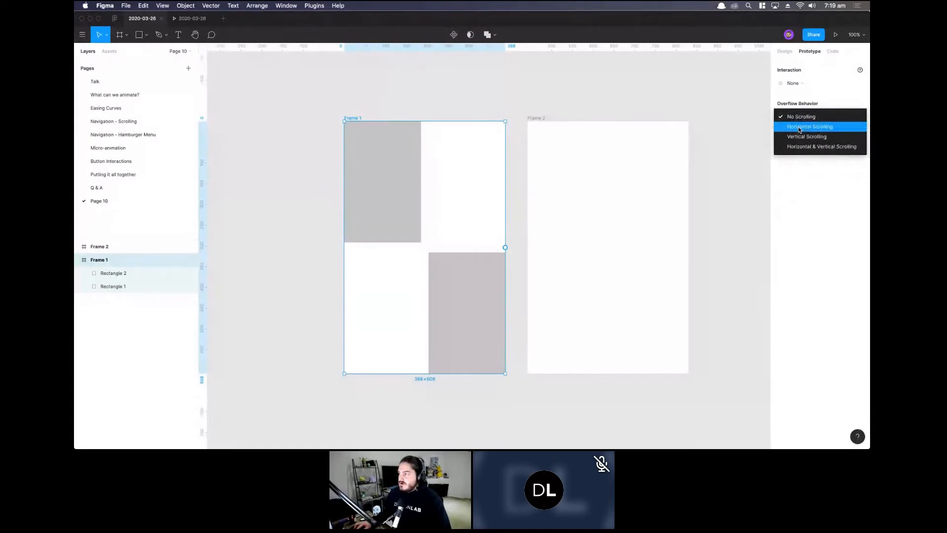
click(800, 129)
click(799, 117)
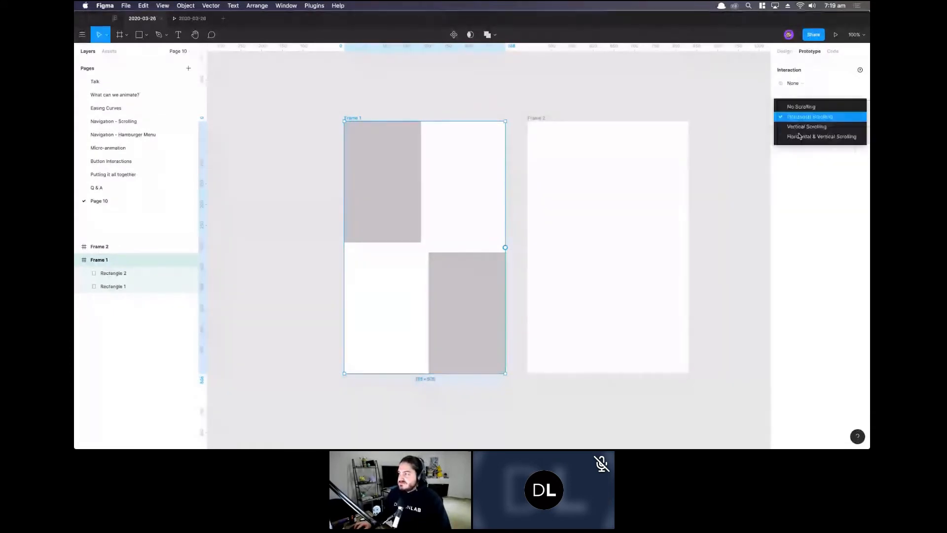
click(799, 136)
click(495, 80)
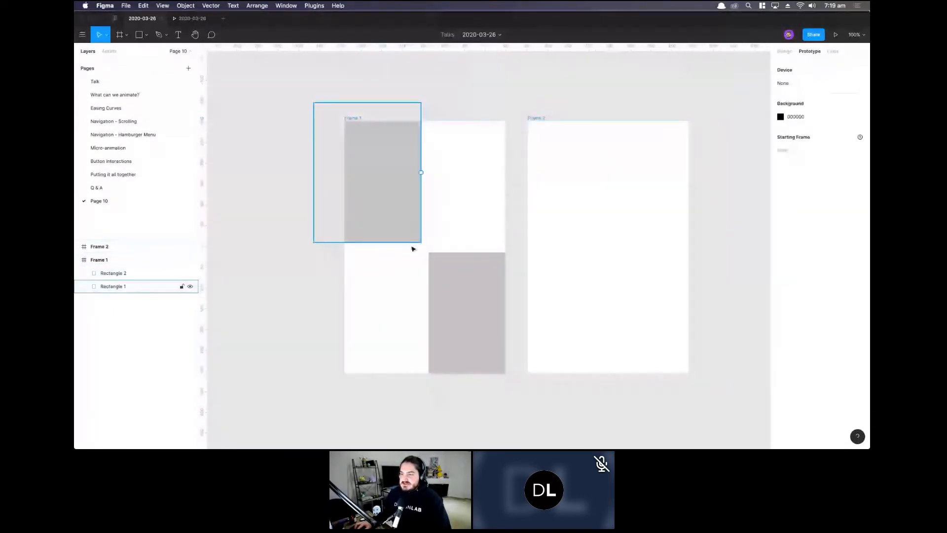
Duplicate the rectangles in Frame 1 so one overhangs the lower-left corner and another, narrowed to about 176 × 337, overhangs the upper-right corner.
drag(407, 209, 367, 359)
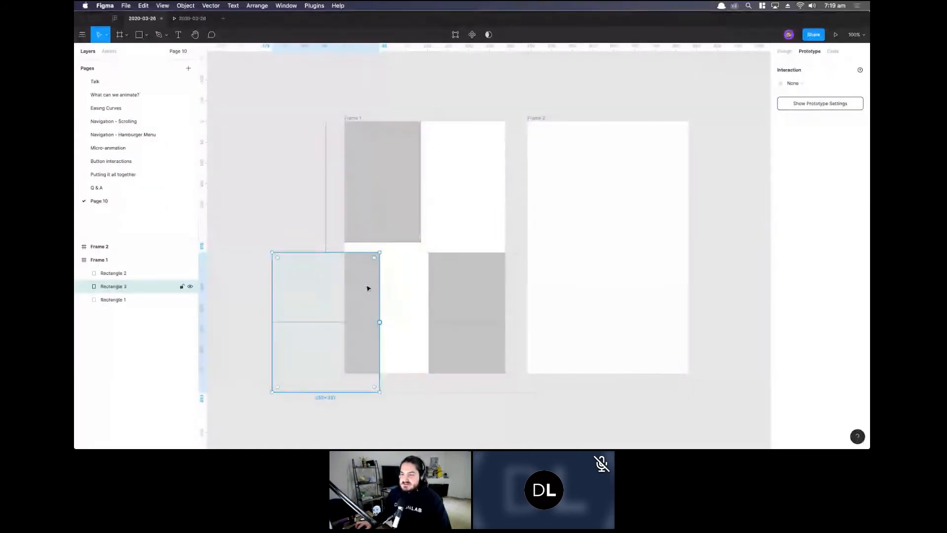
drag(368, 288, 360, 353)
click(455, 294)
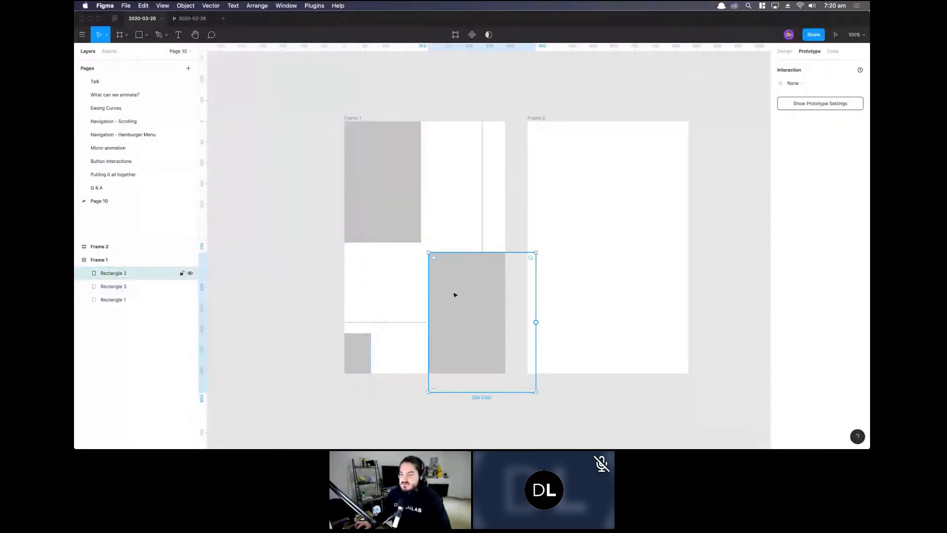
drag(455, 294, 451, 162)
drag(435, 202, 468, 147)
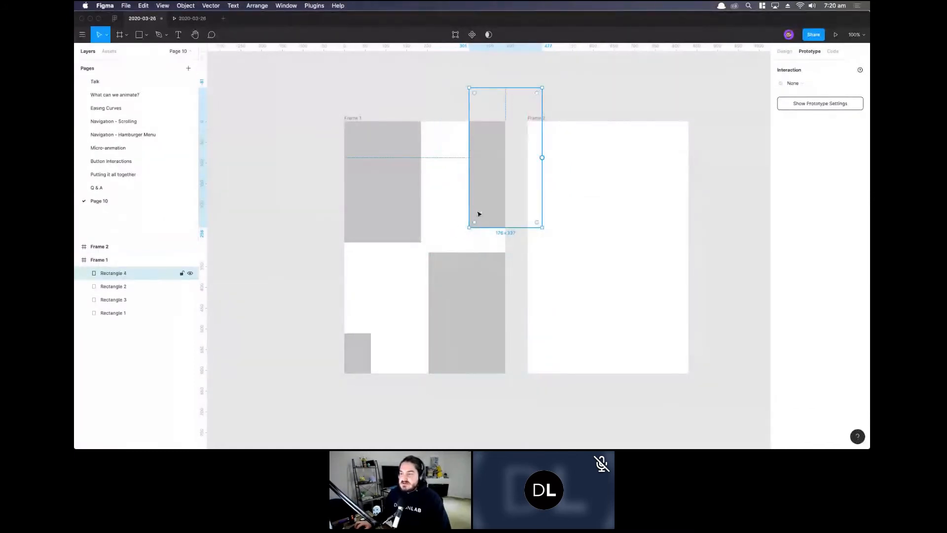
drag(479, 214, 492, 144)
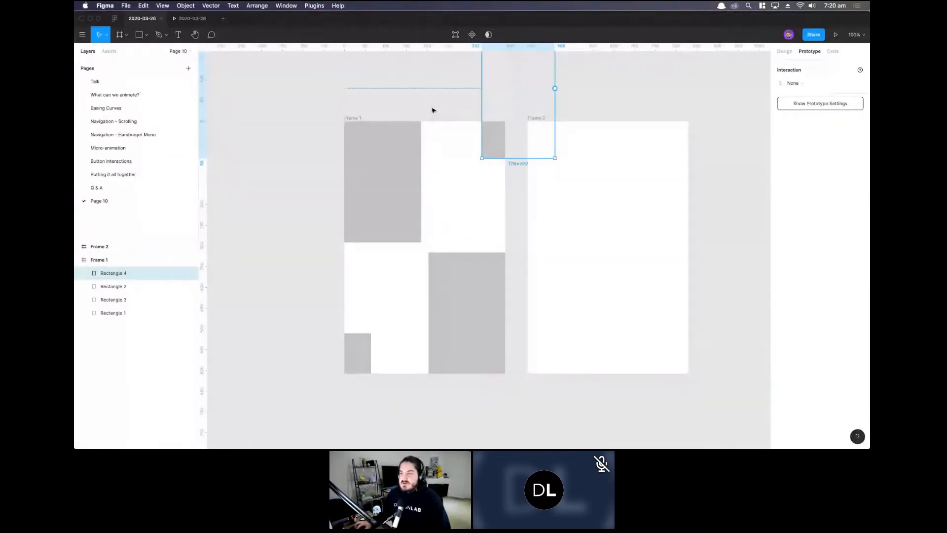
click(433, 110)
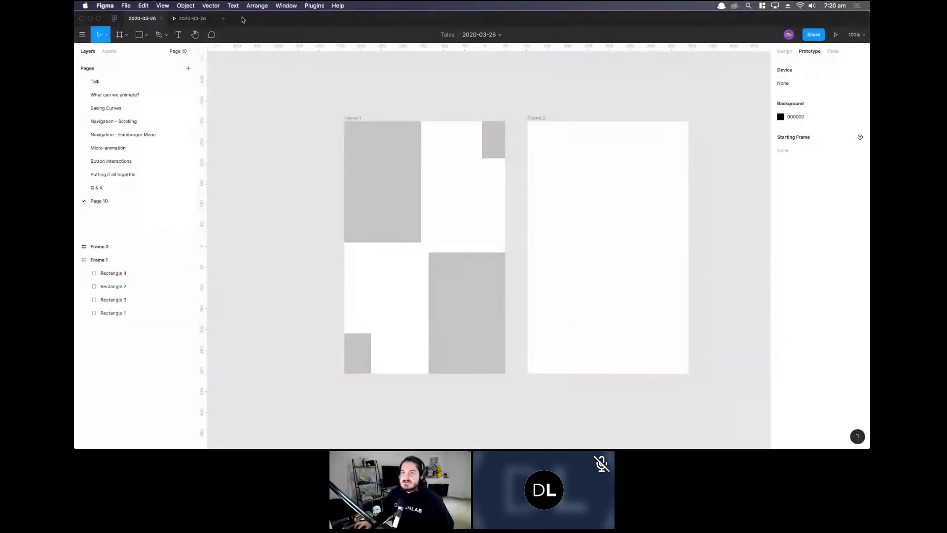
Close the old prototype preview, present Frame 1 afresh and scroll it diagonally to bring the overhanging rectangles into view.
click(195, 18)
click(212, 18)
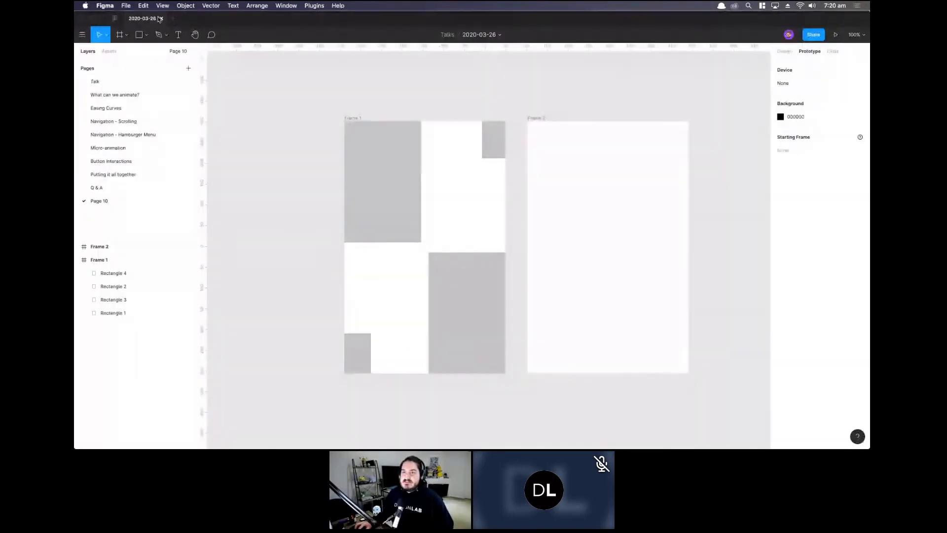
click(835, 35)
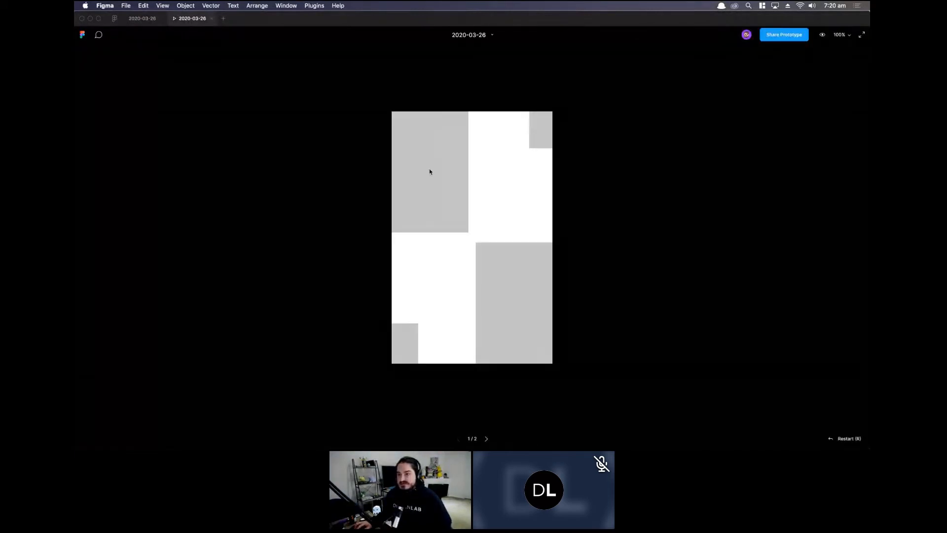
drag(430, 172, 532, 239)
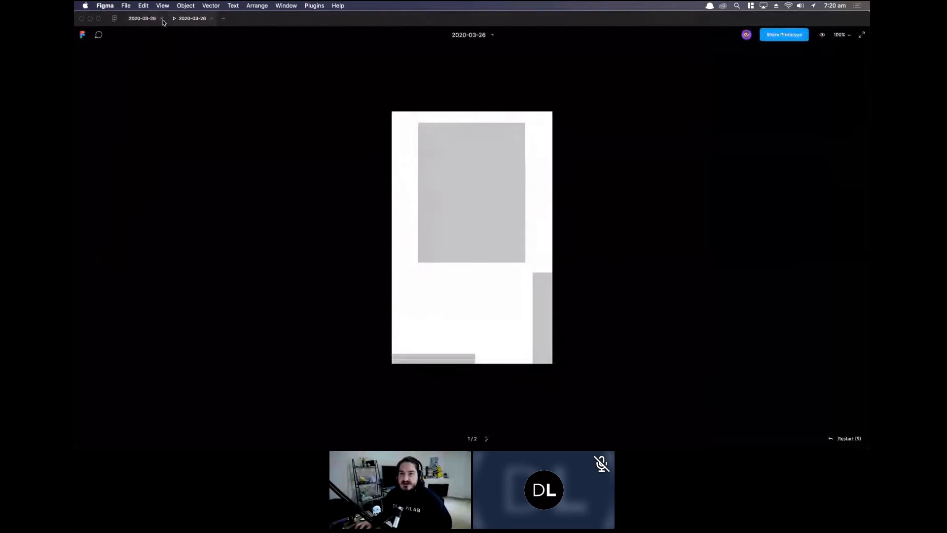
Return to the design file and delete Page 10.
click(143, 19)
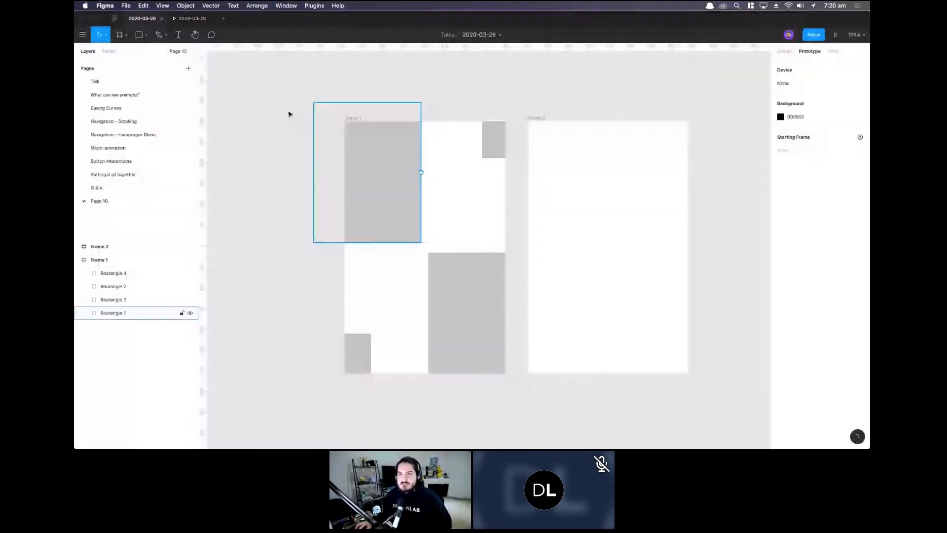
right_click(137, 200)
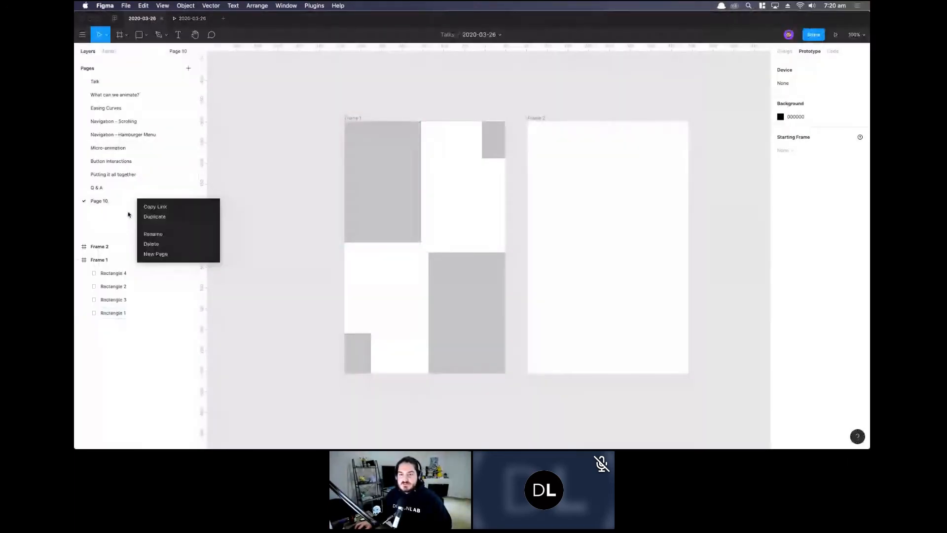
click(156, 245)
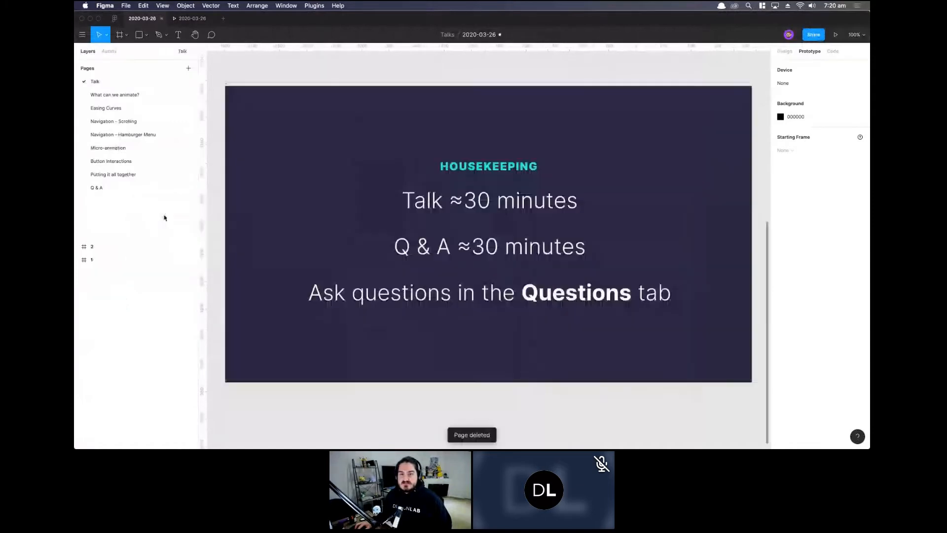
Open the Navigation - Scrolling page and examine the On Drag interactions and Push animations of Frame 1 and Frame 2.
click(114, 121)
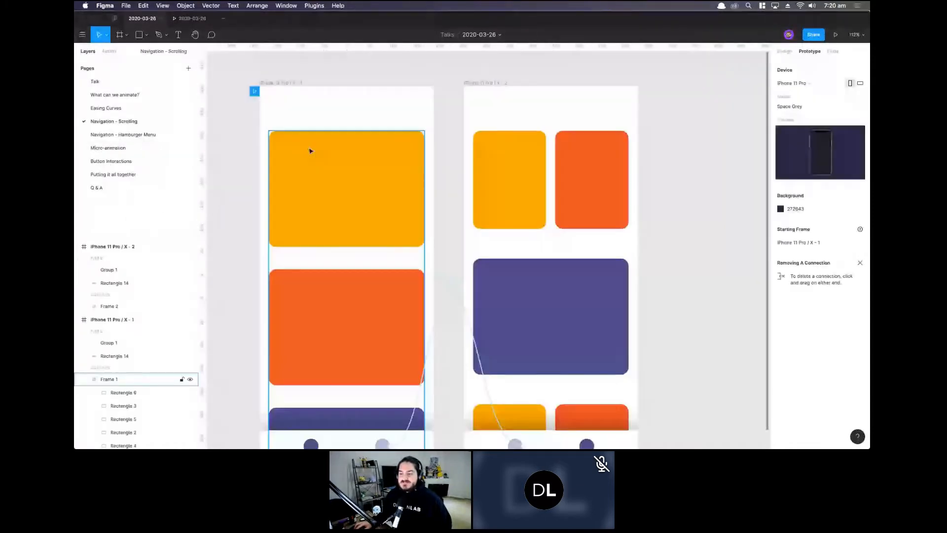
scroll(408, 332, down, 5)
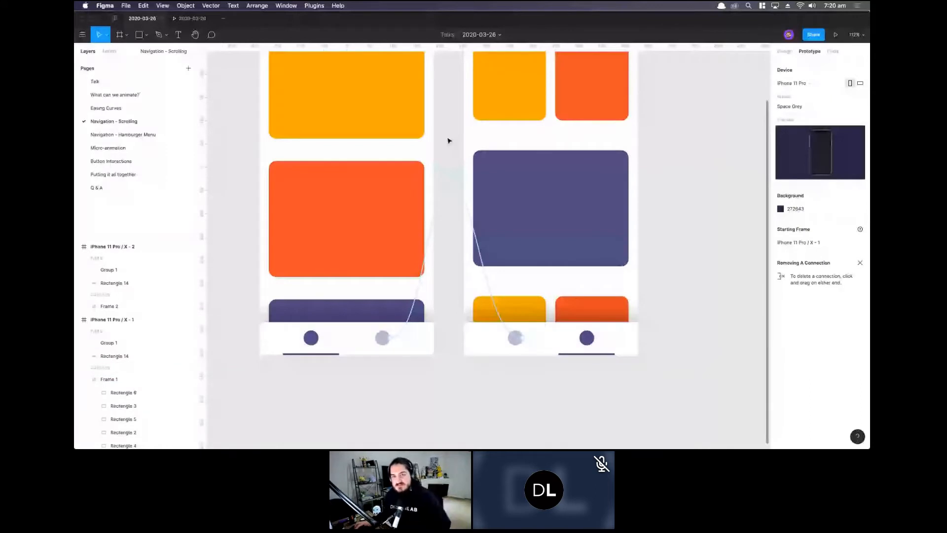
scroll(449, 140, up, 2)
click(438, 271)
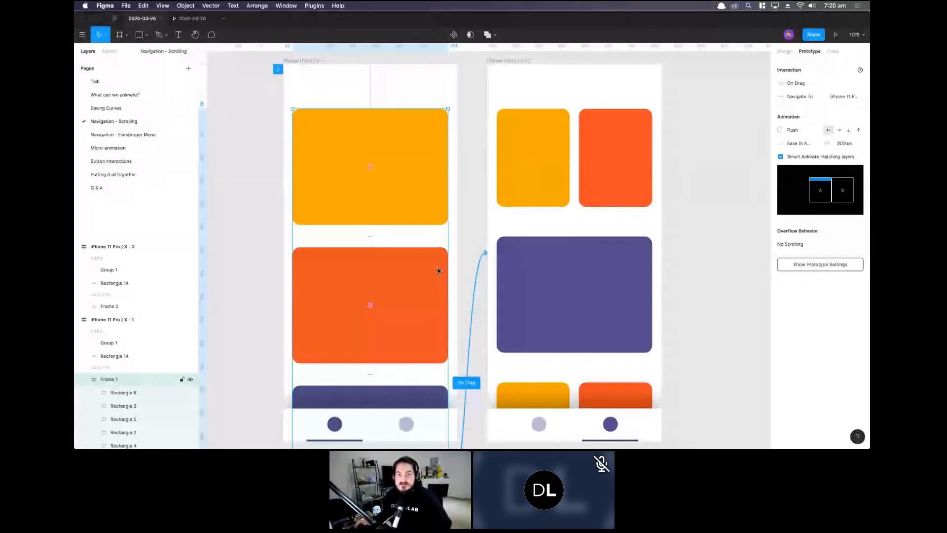
click(791, 130)
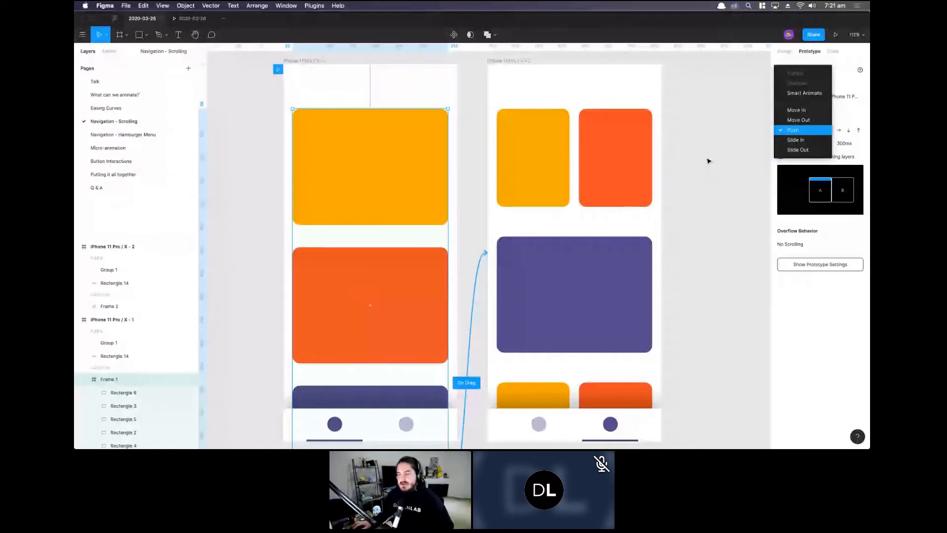
click(708, 159)
click(539, 146)
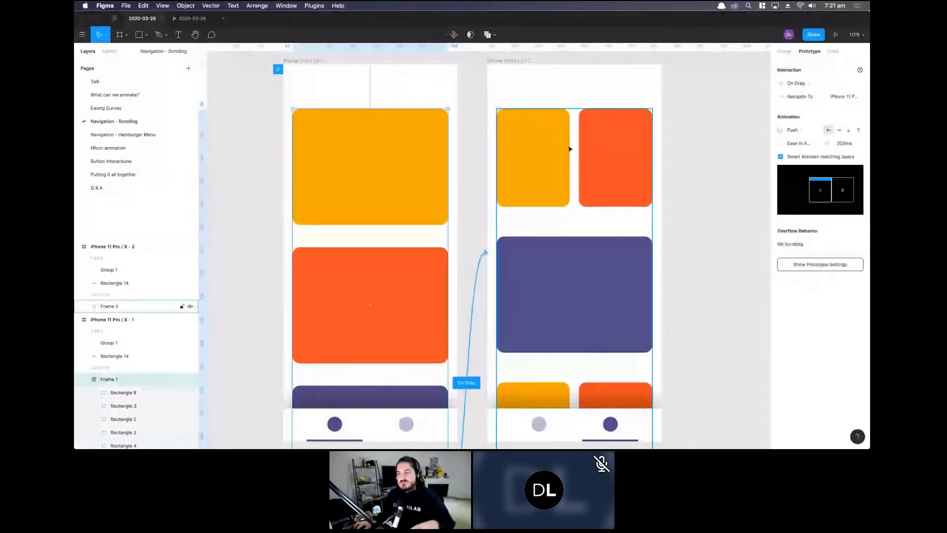
click(570, 148)
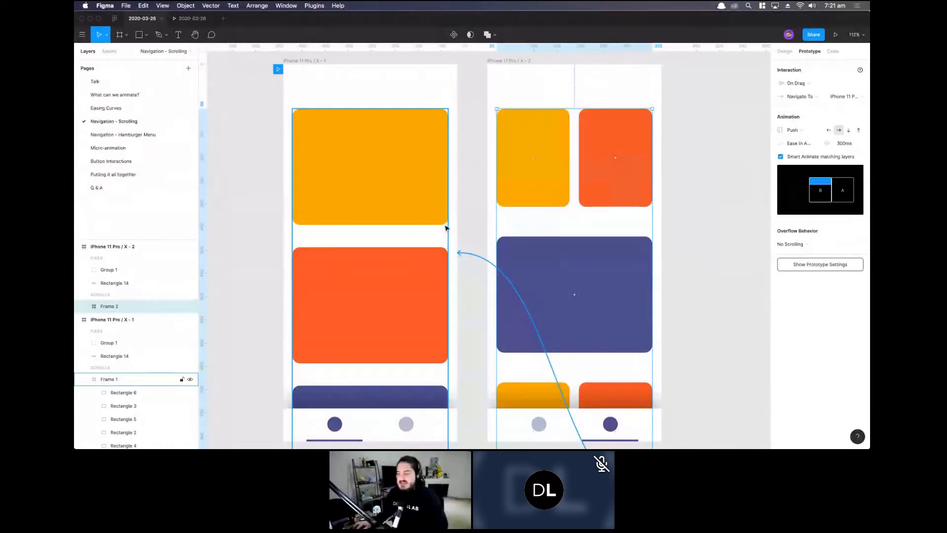
click(666, 279)
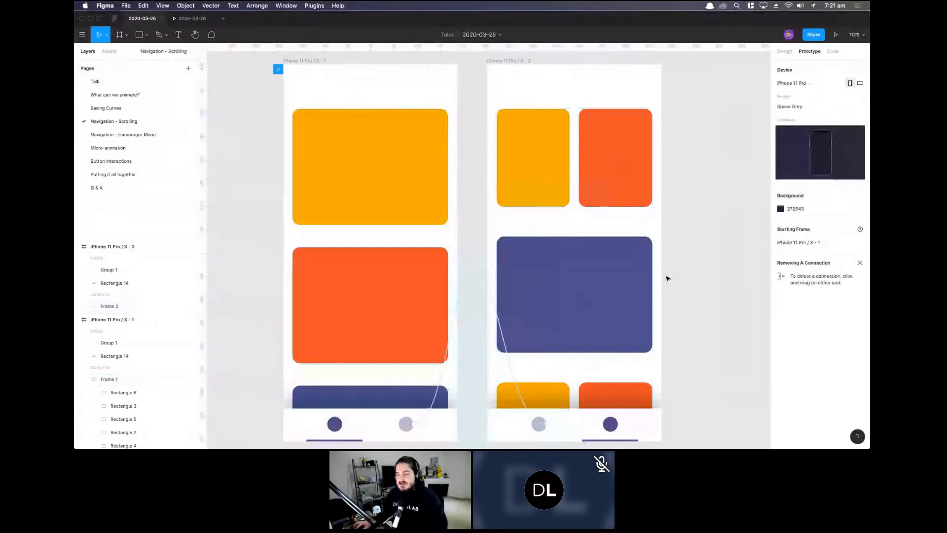
Examine the tap interaction of the light dot in the first screen's tab bar and compare it with Frame 1's drag interaction.
scroll(333, 329, down, 4)
click(333, 329)
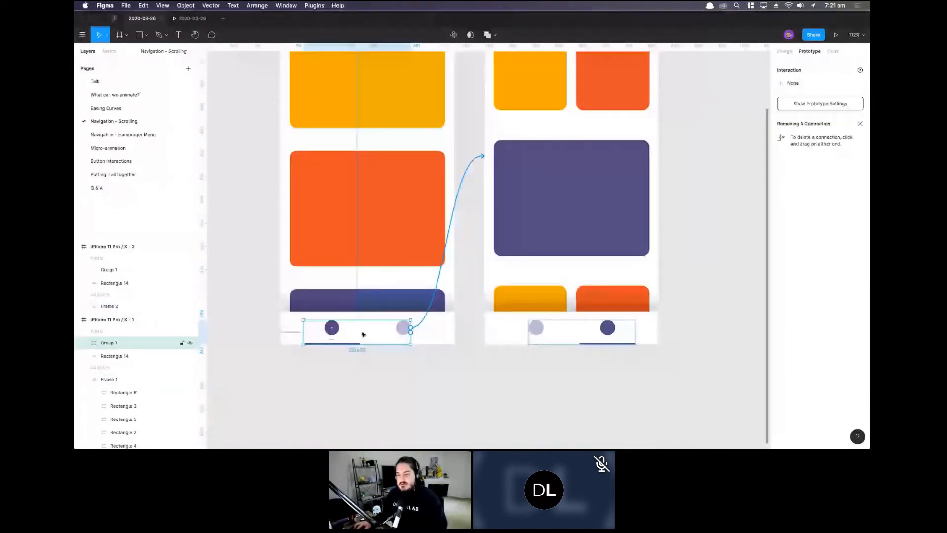
double_click(580, 332)
key(Escape)
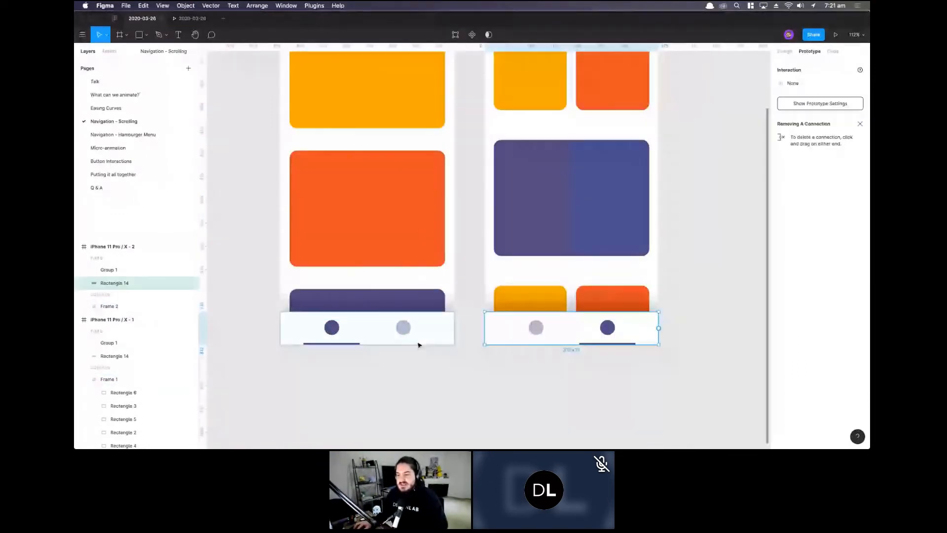
click(429, 355)
click(403, 327)
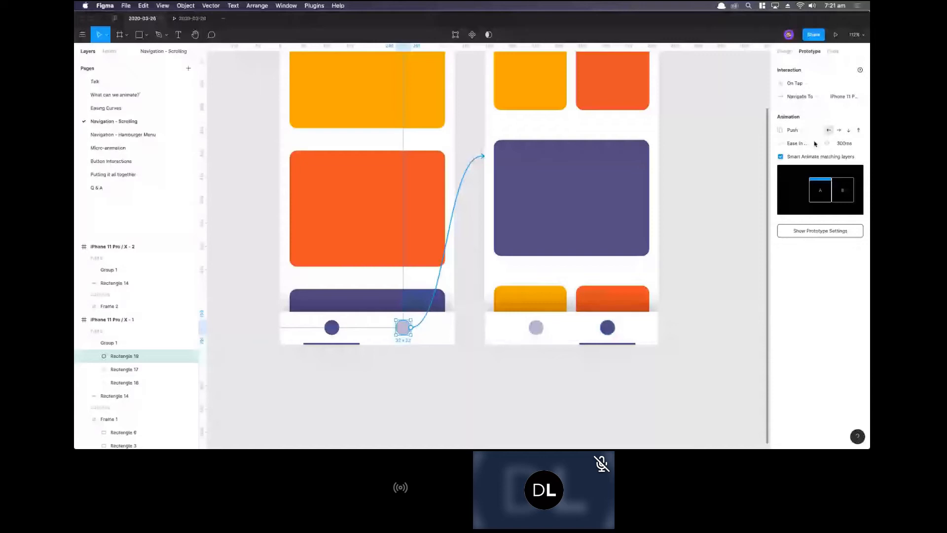
click(469, 144)
scroll(444, 163, up, 3)
click(420, 185)
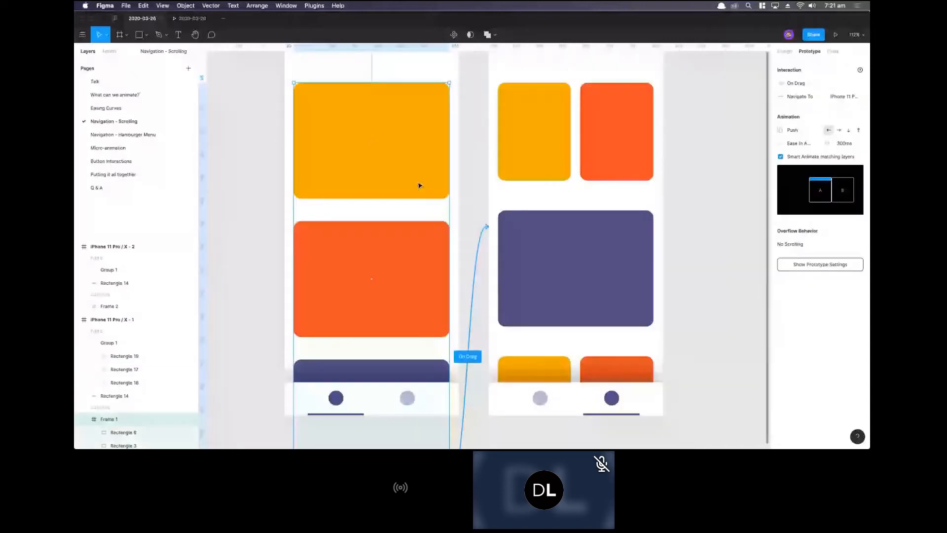
click(699, 276)
Compare the interaction settings of the first tab-bar dot on the iPhone 11 Pro / X - 1 and X - 2 screens.
scroll(690, 291, down, 1)
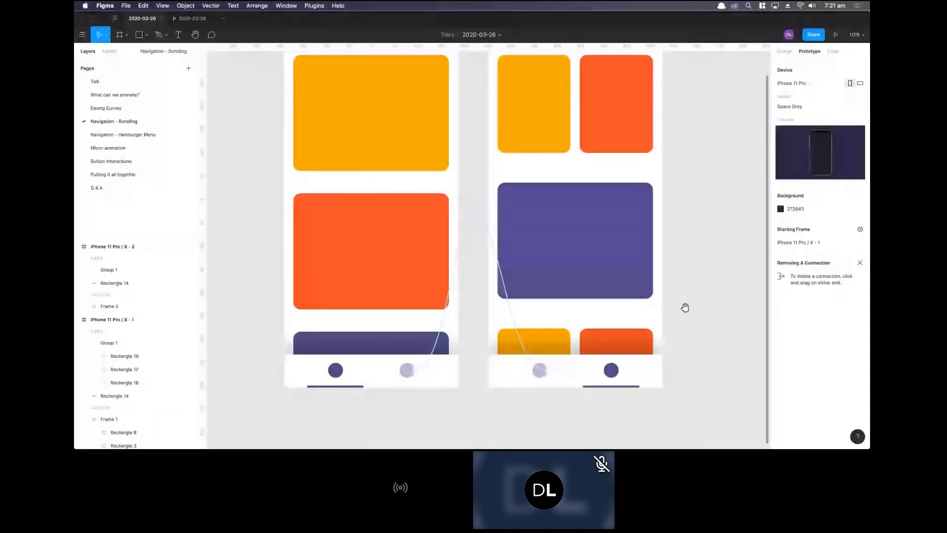
drag(685, 307, 686, 304)
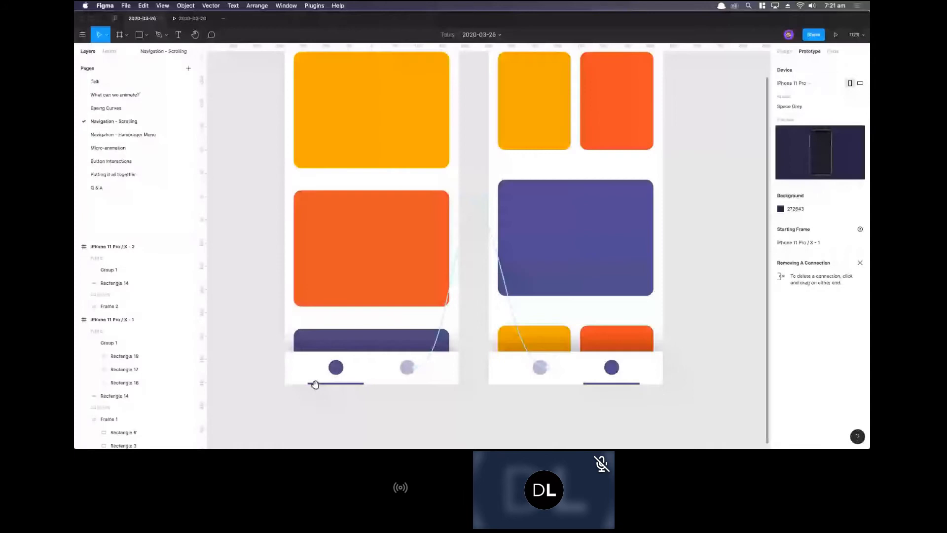
scroll(327, 345, down, 3)
click(338, 299)
scroll(415, 420, up, 3)
scroll(416, 421, right, 1)
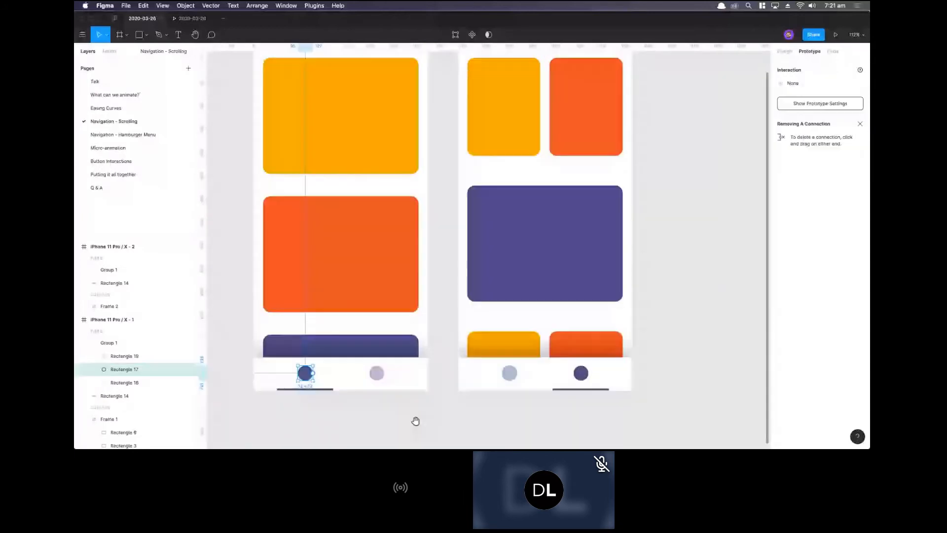
drag(416, 421, 424, 426)
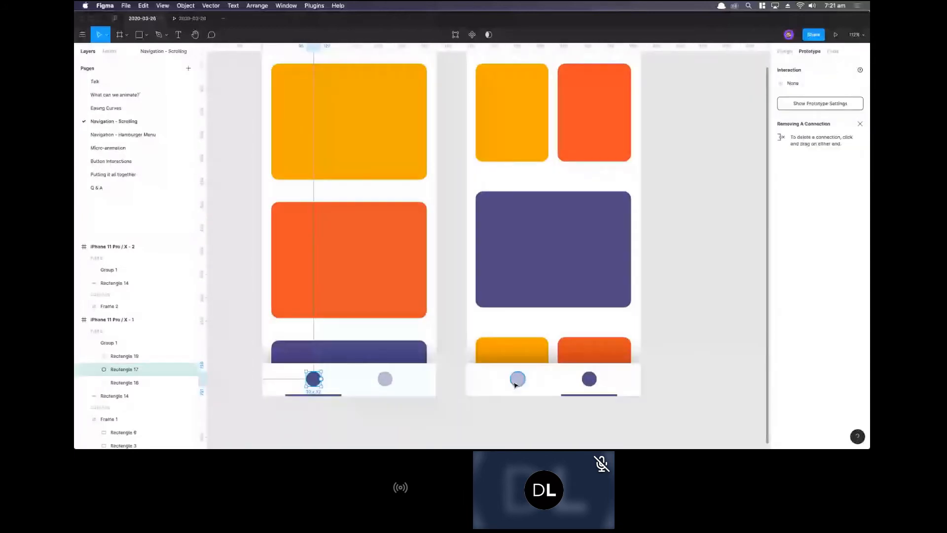
click(516, 384)
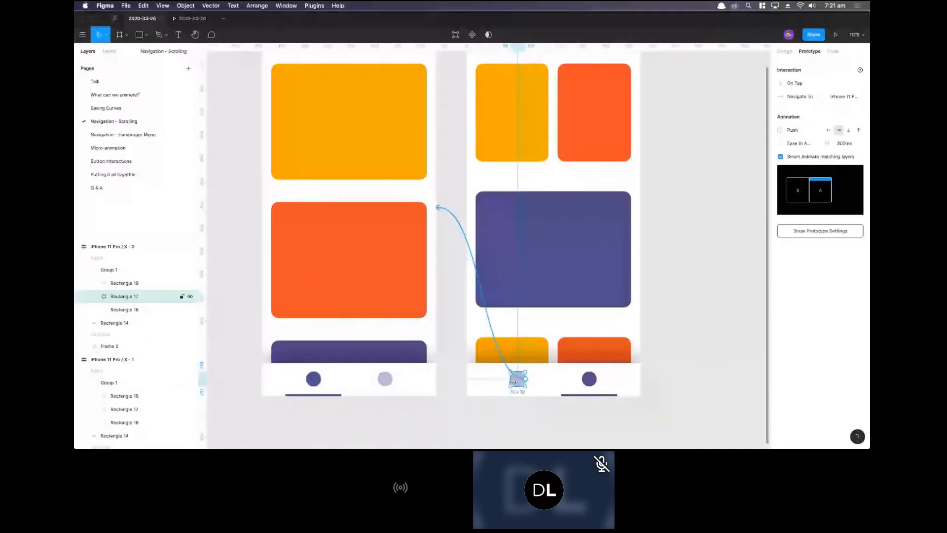
Enlarge the layers list and compare the matching Rectangle 17, Rectangle 19 and Rectangle 16 layers in both screens' Group 1.
drag(147, 240, 148, 115)
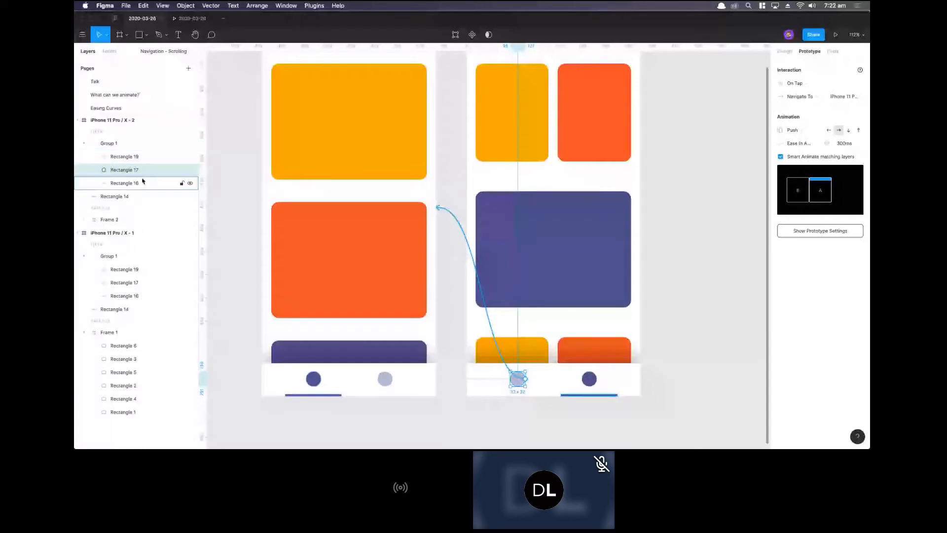
click(125, 284)
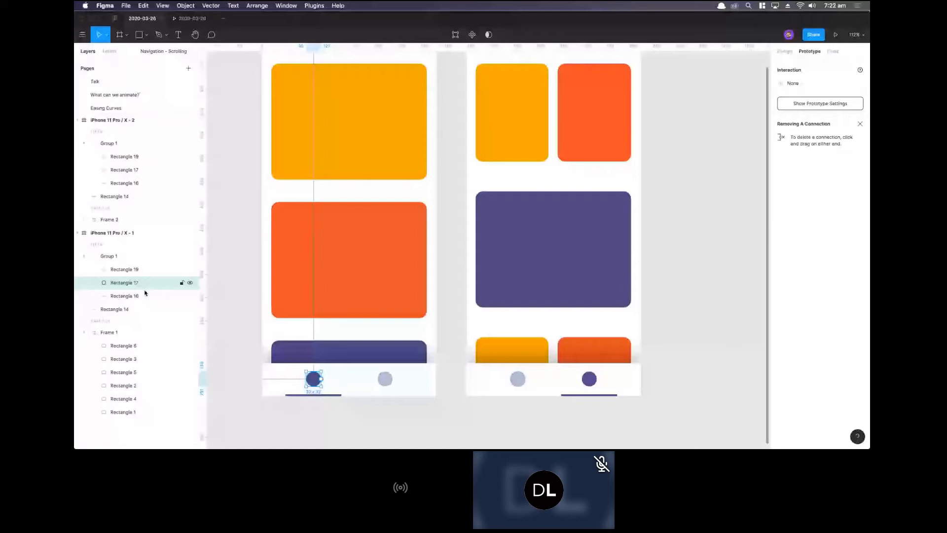
click(187, 169)
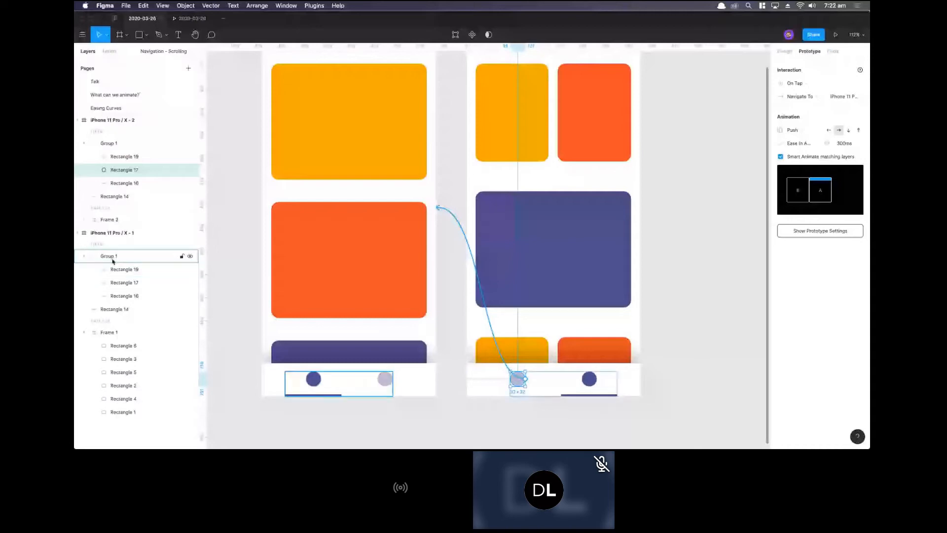
double_click(387, 380)
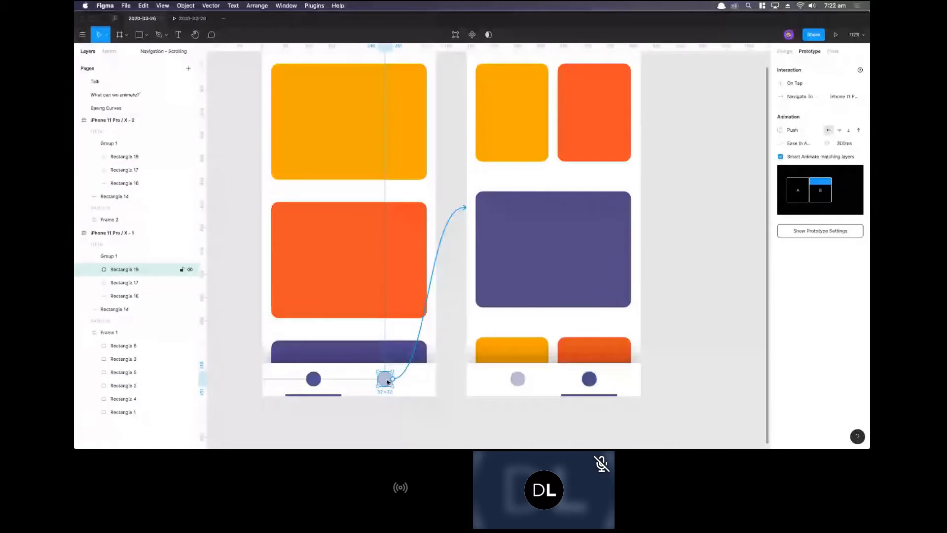
click(589, 381)
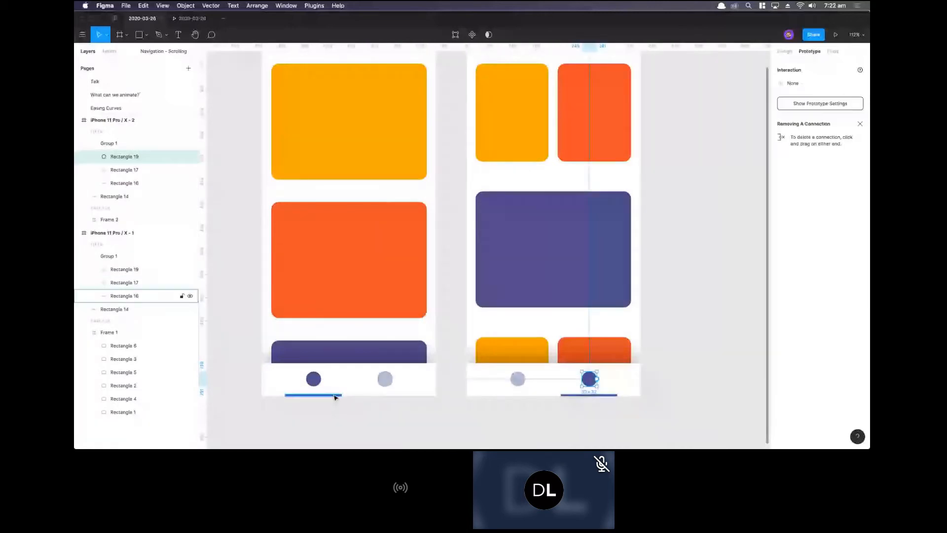
click(334, 396)
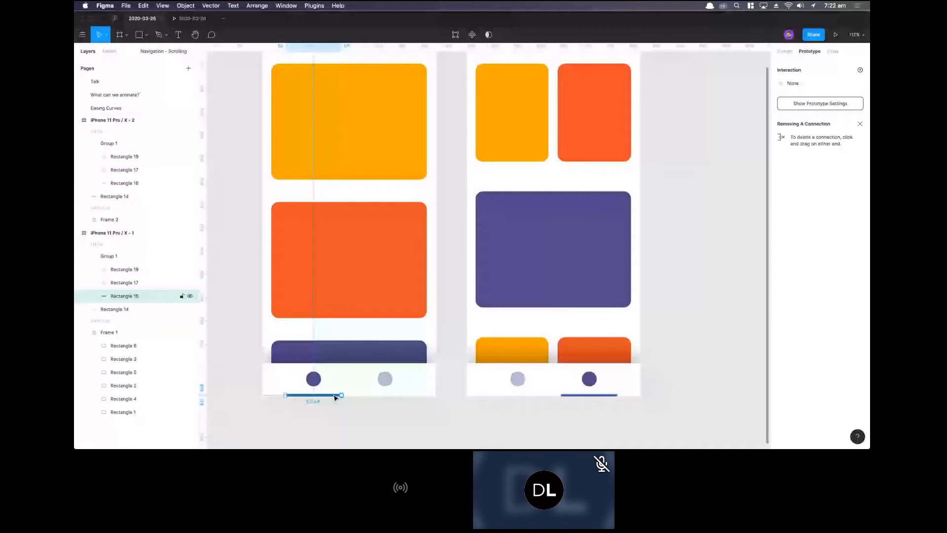
click(569, 396)
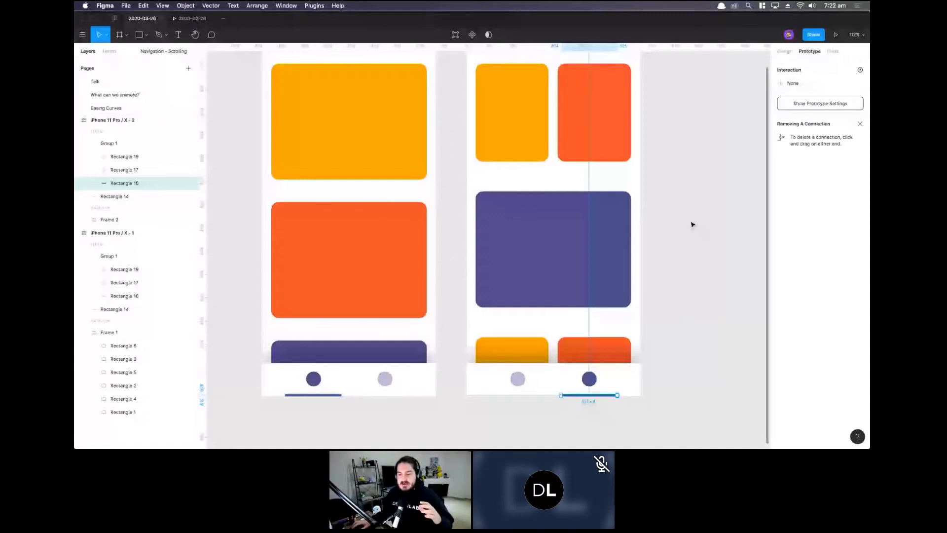
key(super+z)
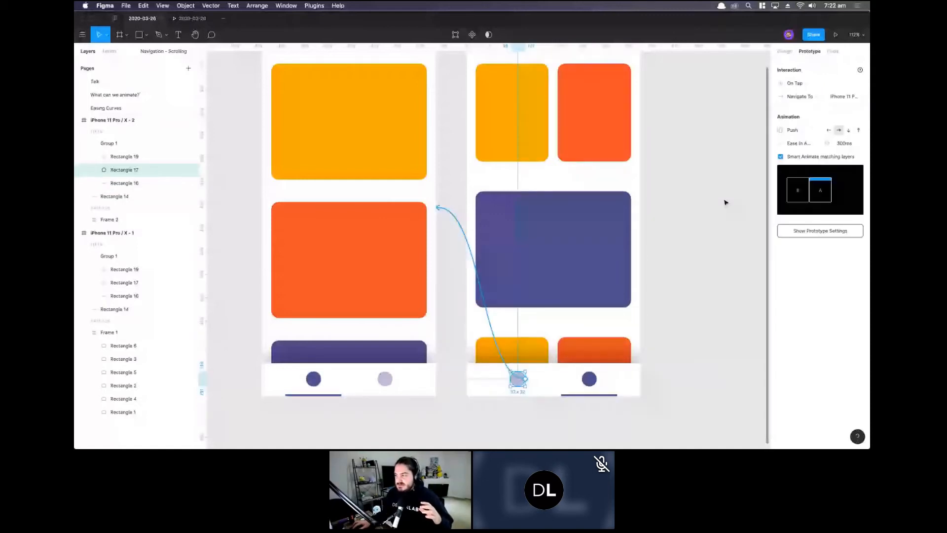
Check the design properties of the tab-bar dot and the first screen's tab-bar group, and preview the first screen's scrolling.
key(alt+8)
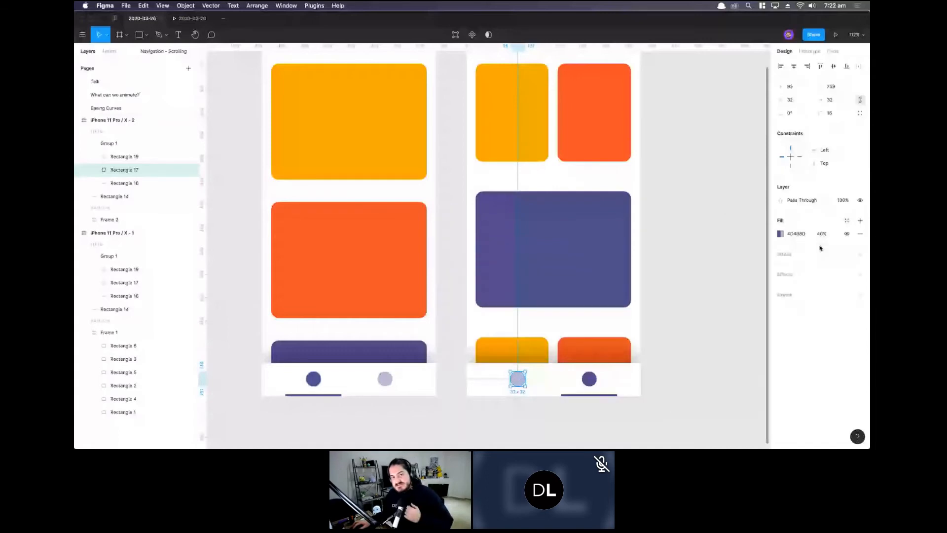
click(313, 383)
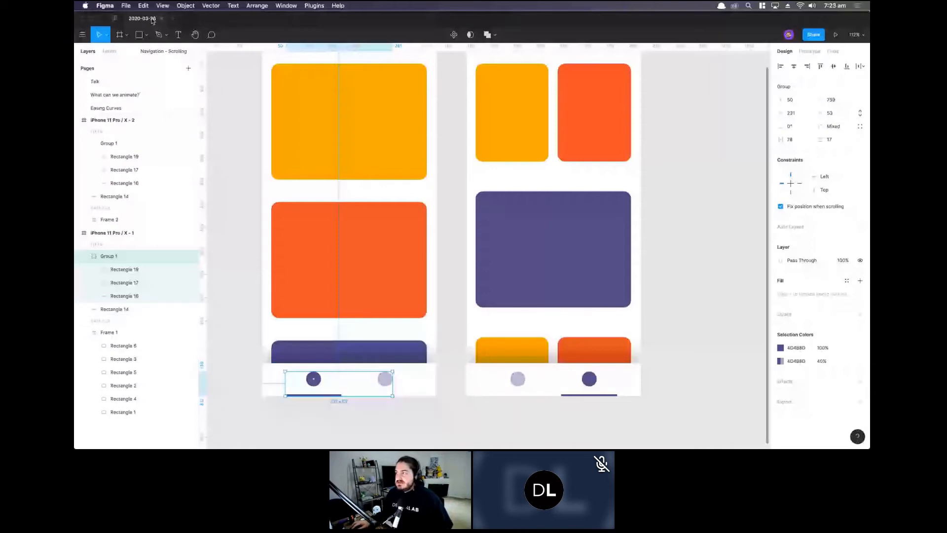
click(836, 35)
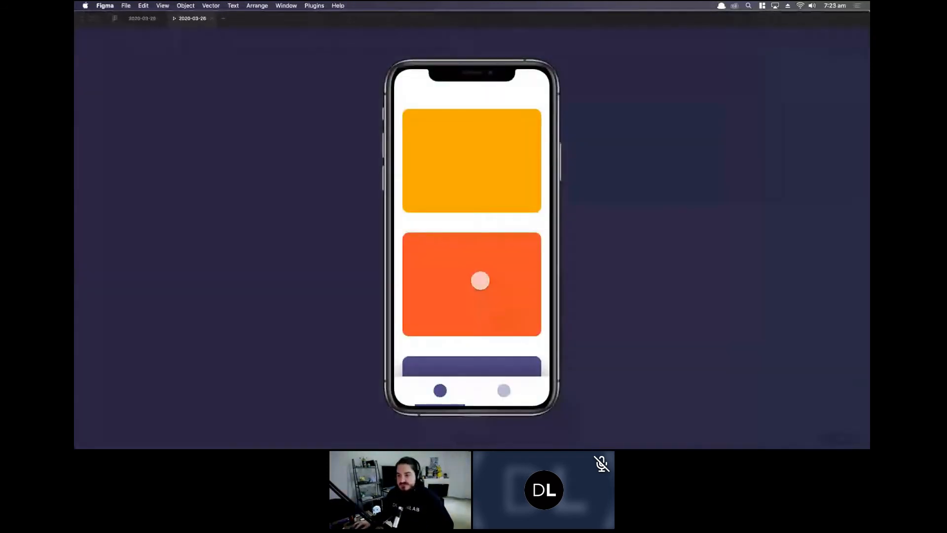
click(479, 317)
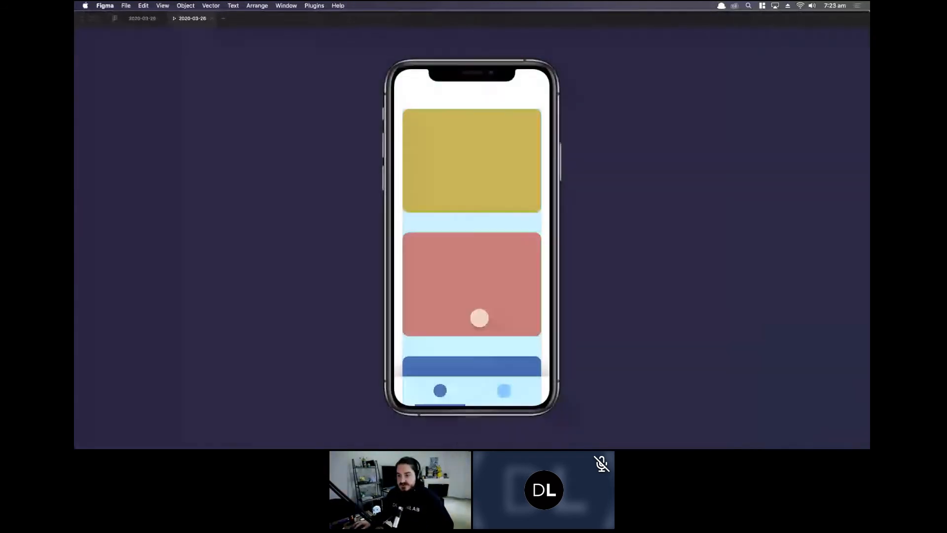
Set the overflow behavior of the iPhone 11 Pro / X - 1 frame to Vertical Scrolling.
click(142, 18)
click(326, 90)
scroll(406, 139, up, 5)
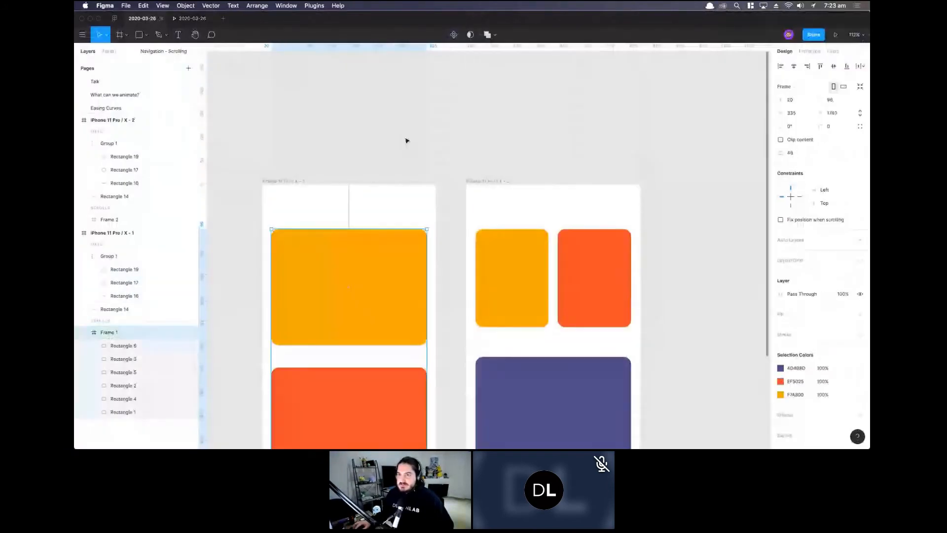
click(284, 229)
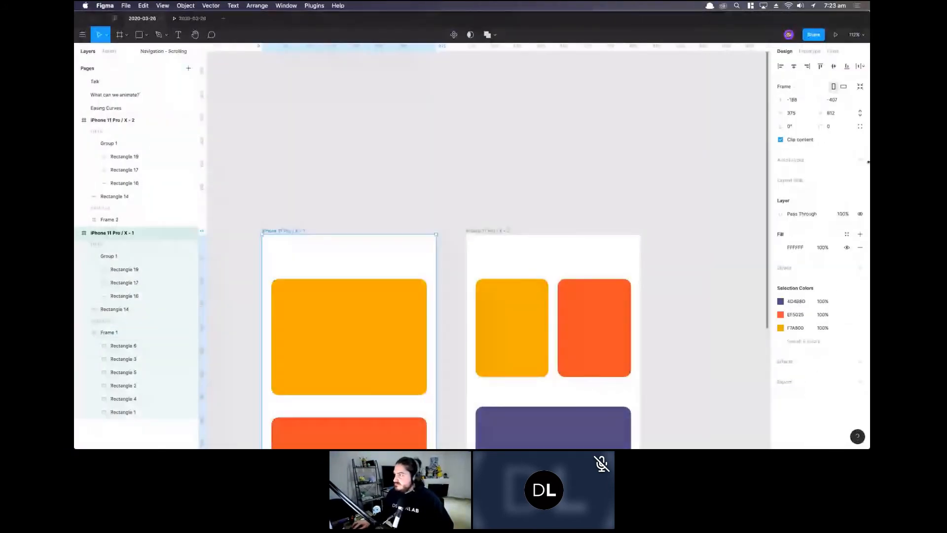
key(alt+9)
click(802, 118)
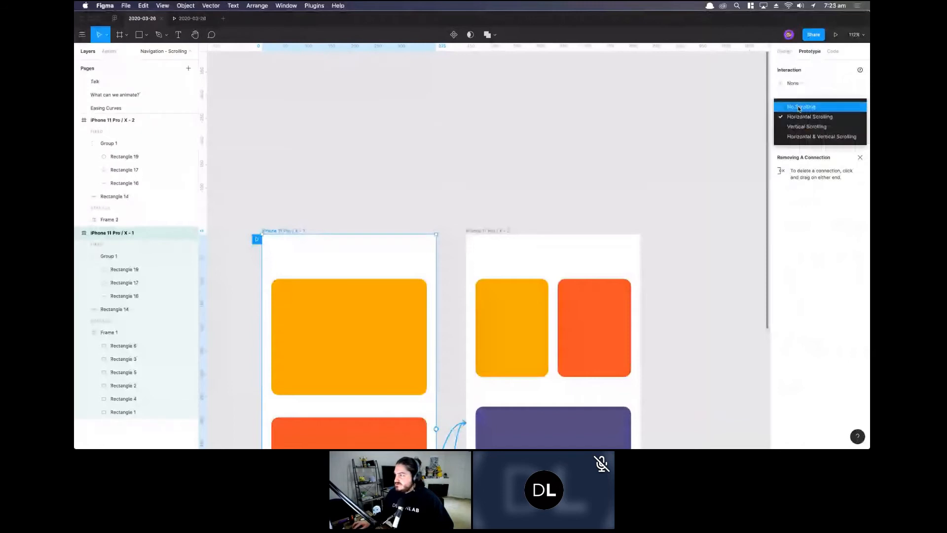
click(797, 127)
Test the first screen's vertical scrolling in the prototype preview, down and back up.
click(190, 19)
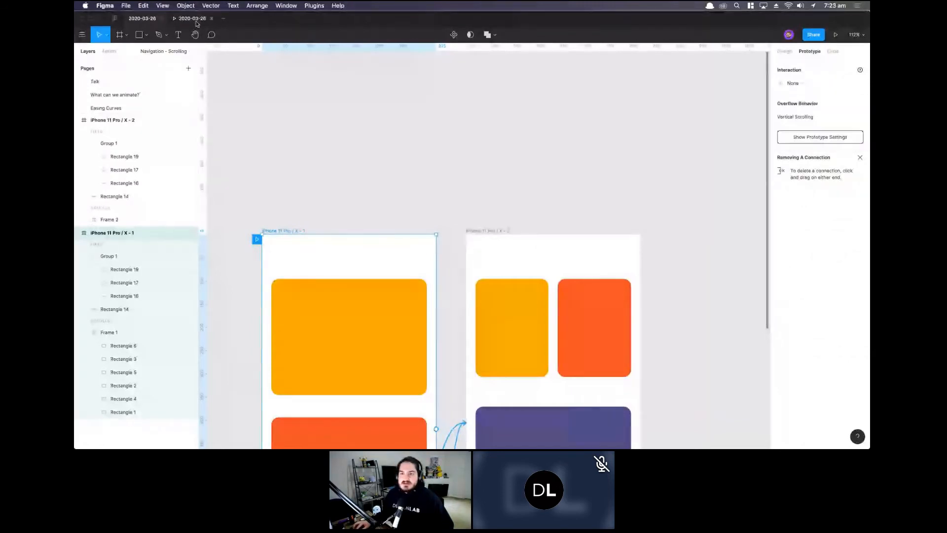
scroll(446, 184, down, 5)
scroll(447, 184, up, 5)
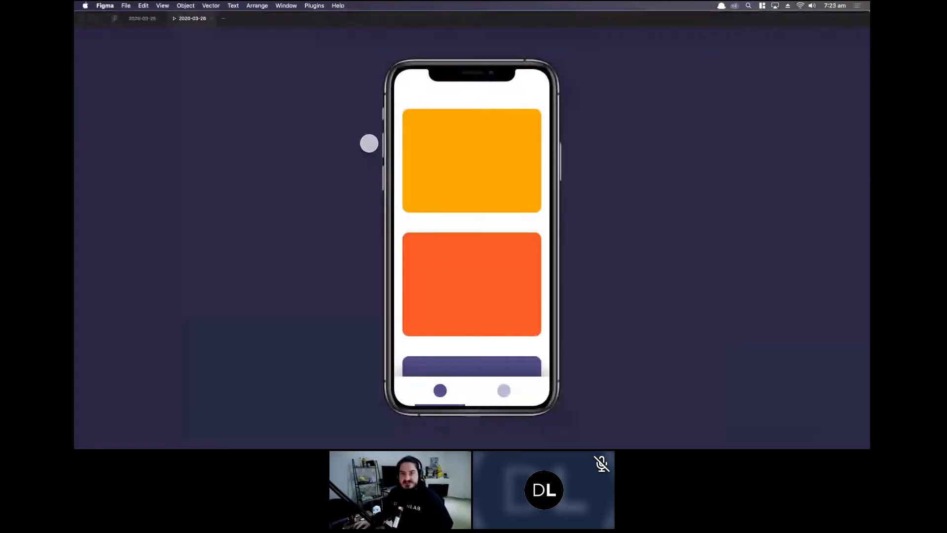
Test switching between the two screens with the tab-bar dots in the prototype preview.
click(148, 19)
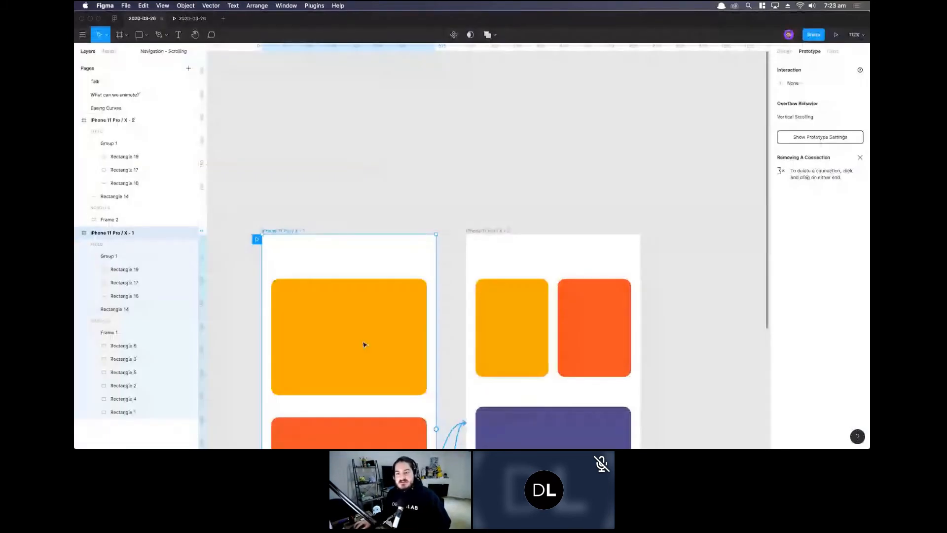
click(192, 19)
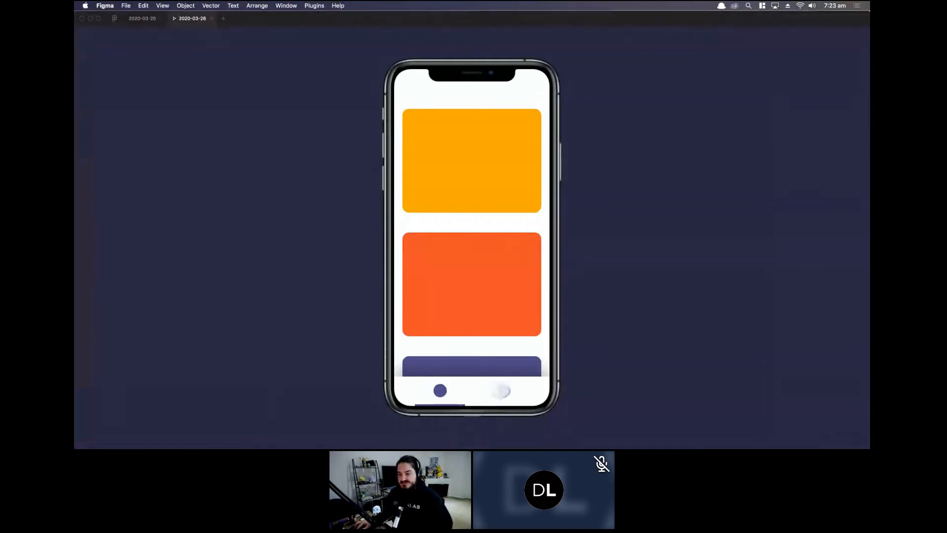
click(504, 390)
click(440, 390)
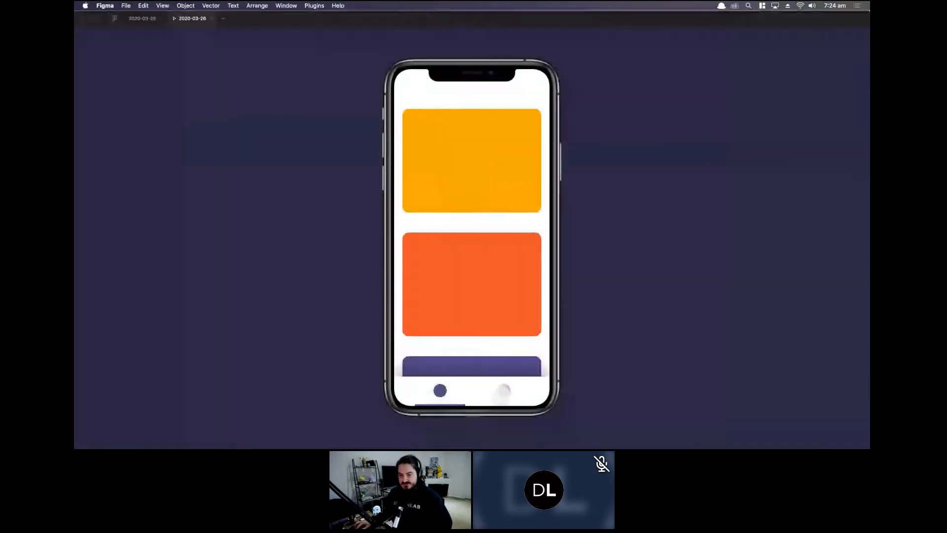
click(503, 390)
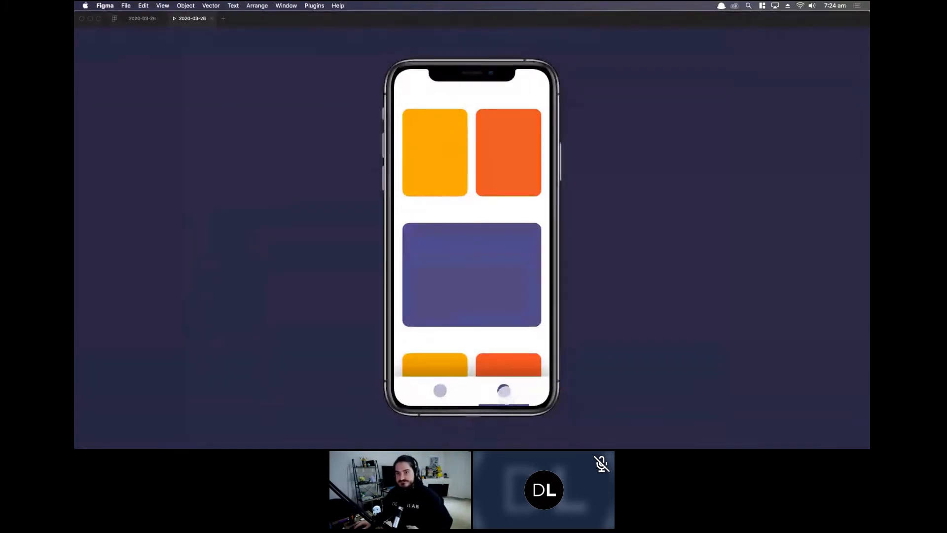
Close the prototype preview, enlarge the pages list and open the Navigation - Hamburger Menu page.
click(212, 19)
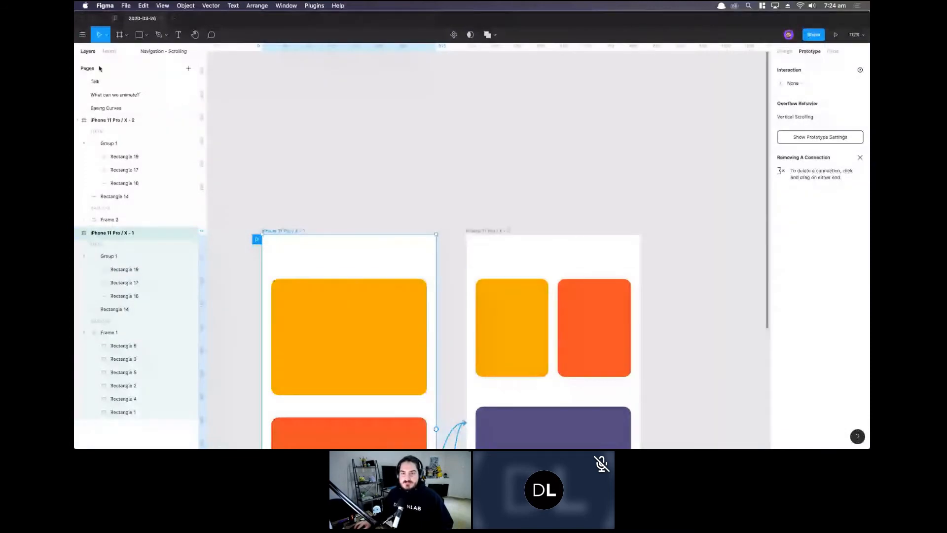
drag(124, 116, 121, 220)
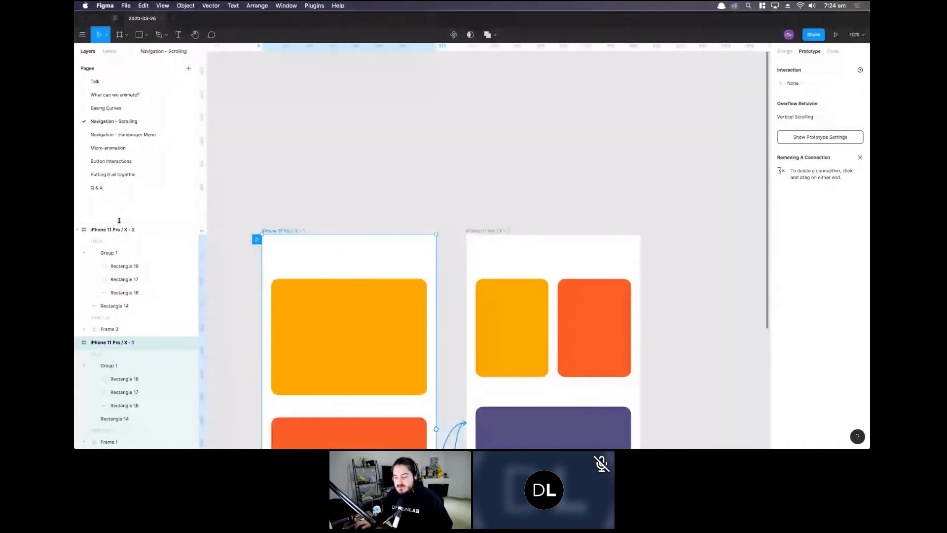
click(123, 136)
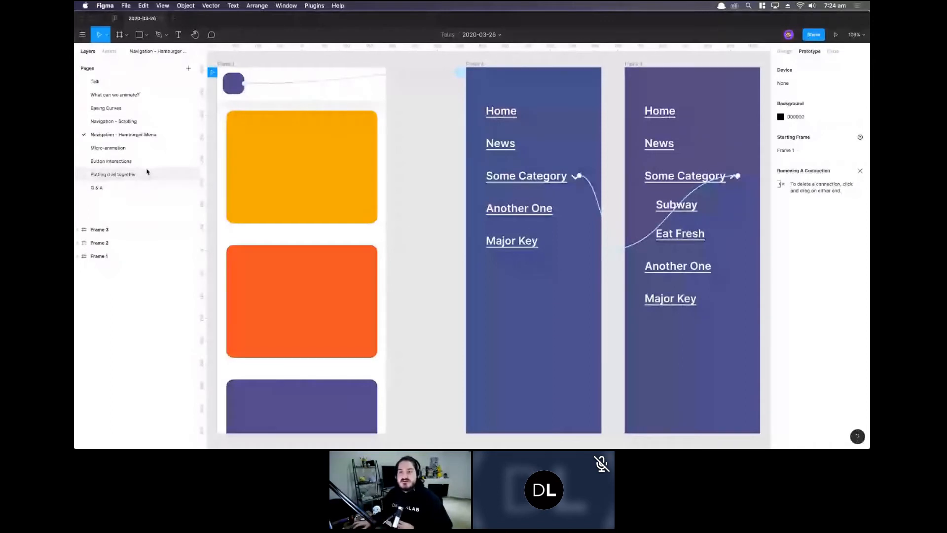
Examine the interaction, overlay and animation settings of the purple menu button in Frame 1.
click(228, 65)
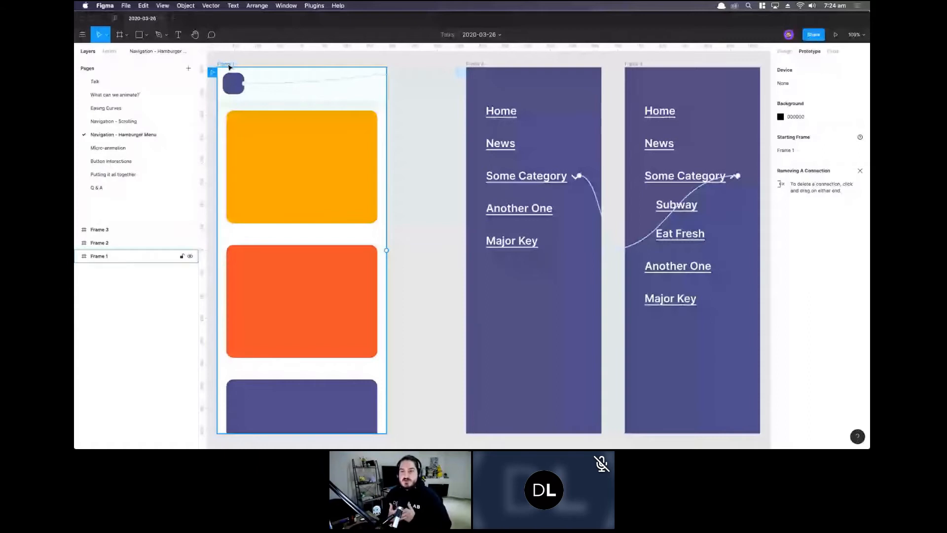
click(227, 83)
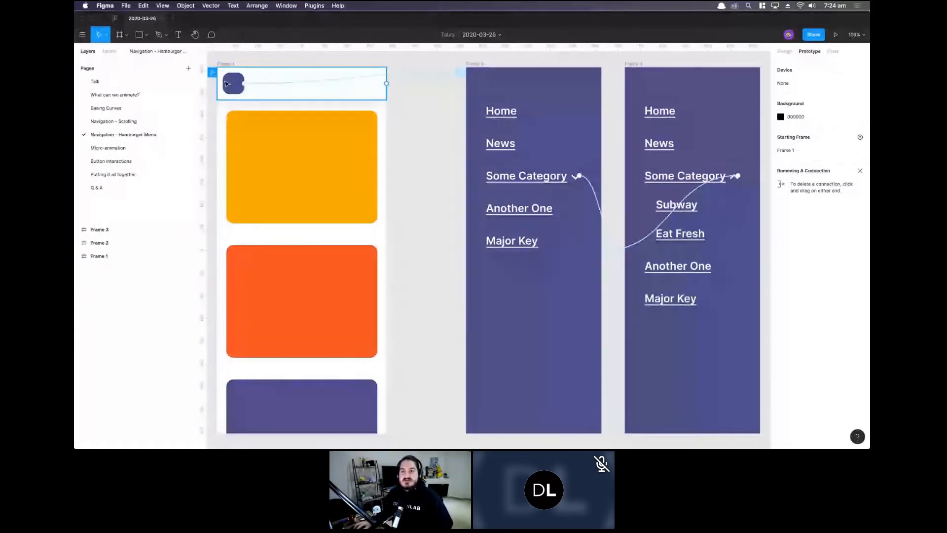
double_click(228, 84)
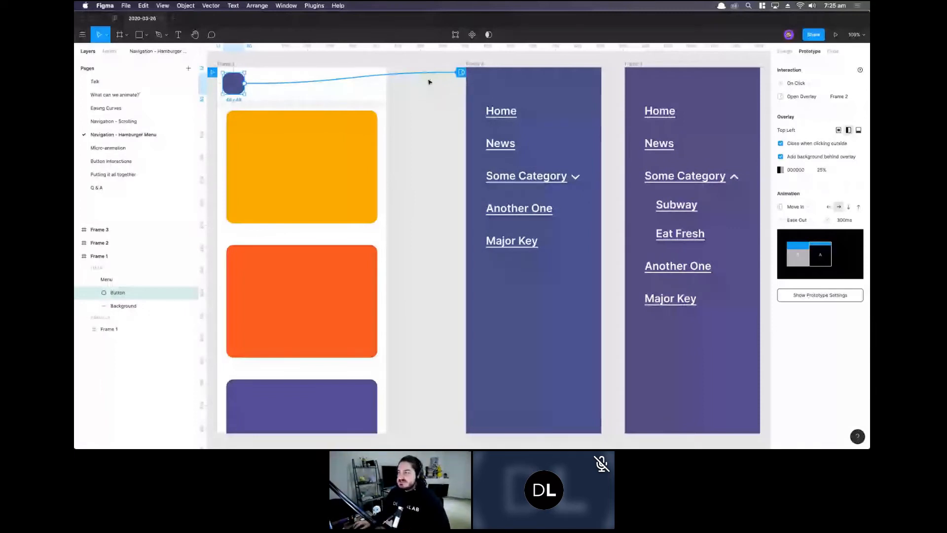
Remove the prototype connection between Frame 1's menu button and Frame 2.
click(460, 73)
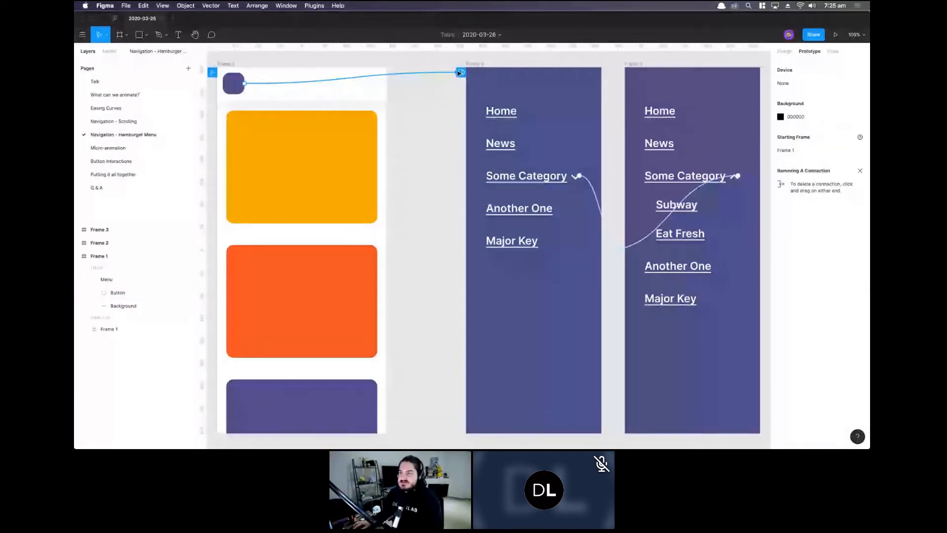
drag(460, 73, 458, 89)
click(446, 92)
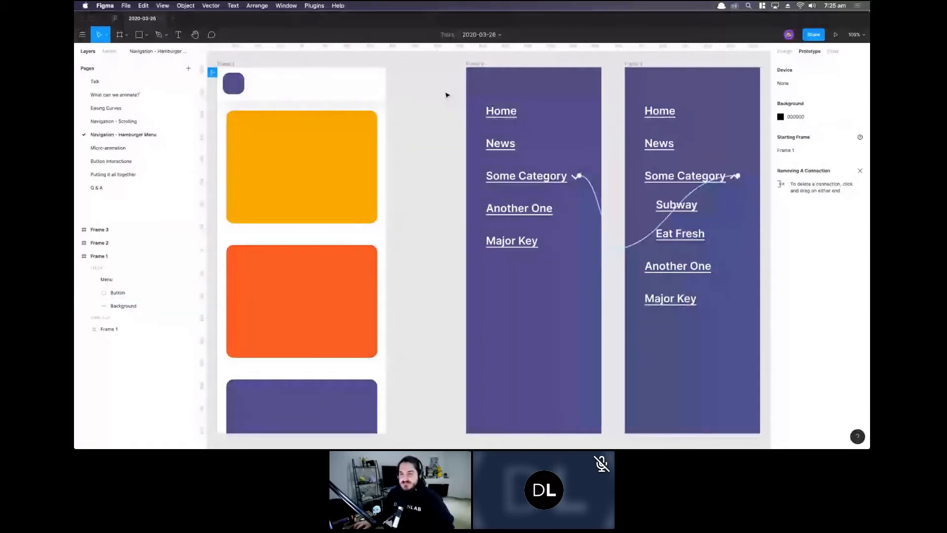
Connect the Button layer of Frame 1's Menu group to Frame 2 as a prototype interaction.
click(235, 87)
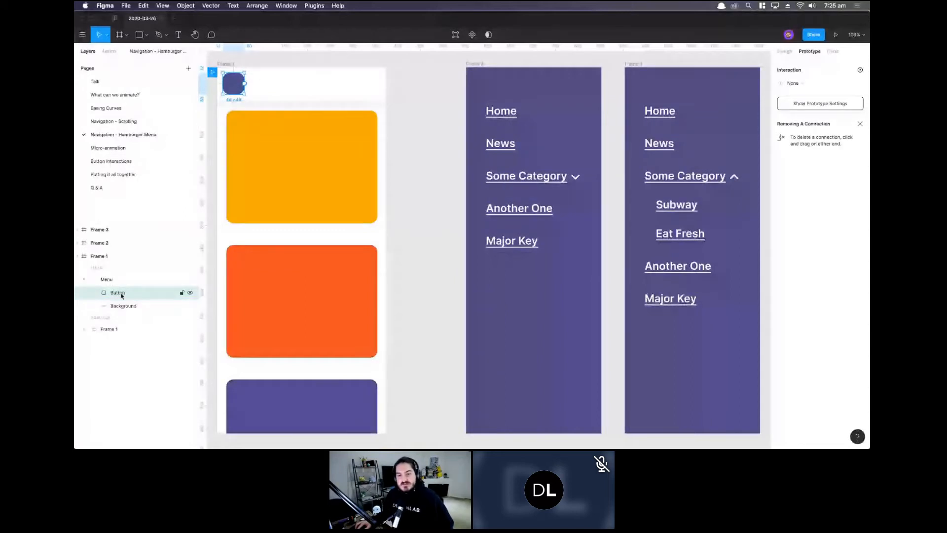
click(117, 280)
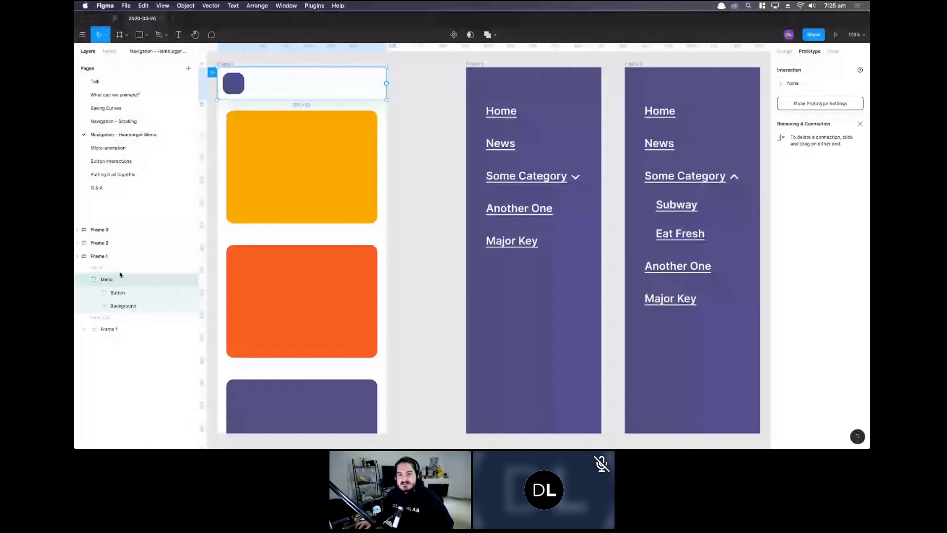
click(120, 292)
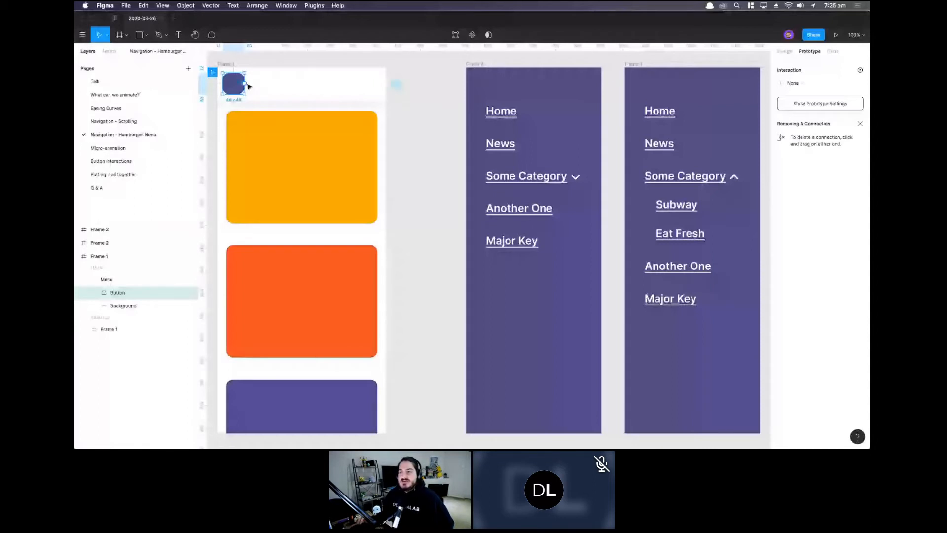
drag(244, 84, 470, 89)
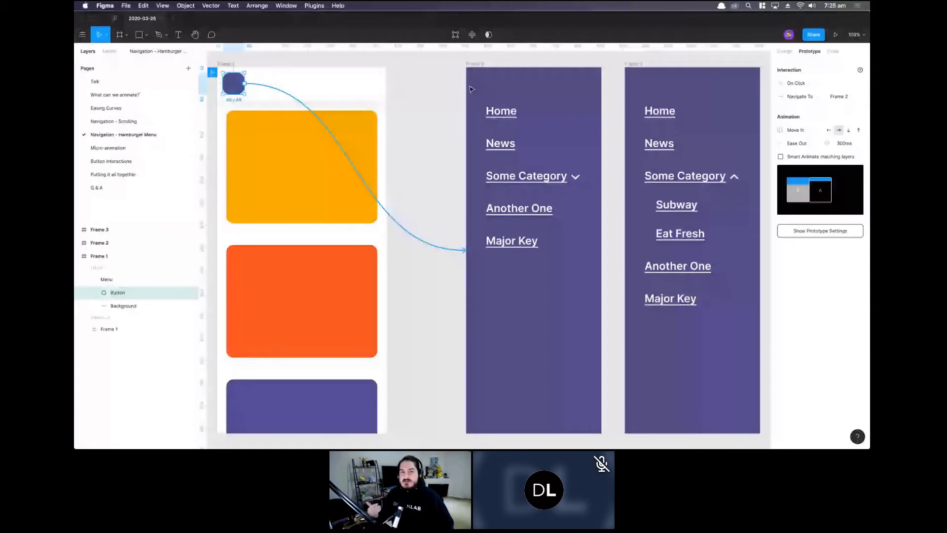
Change the menu button's action to Open Overlay, reviewing the available triggers and overlay positions.
click(796, 85)
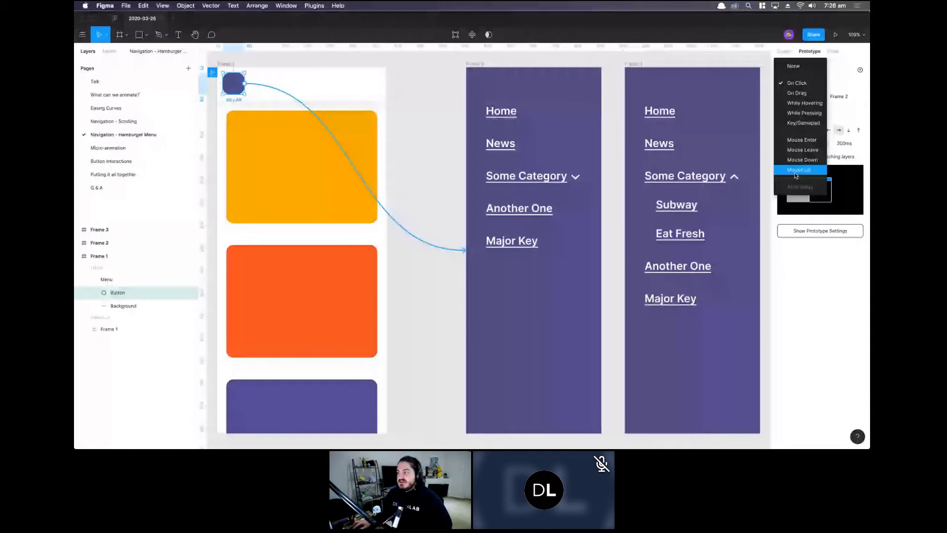
click(805, 98)
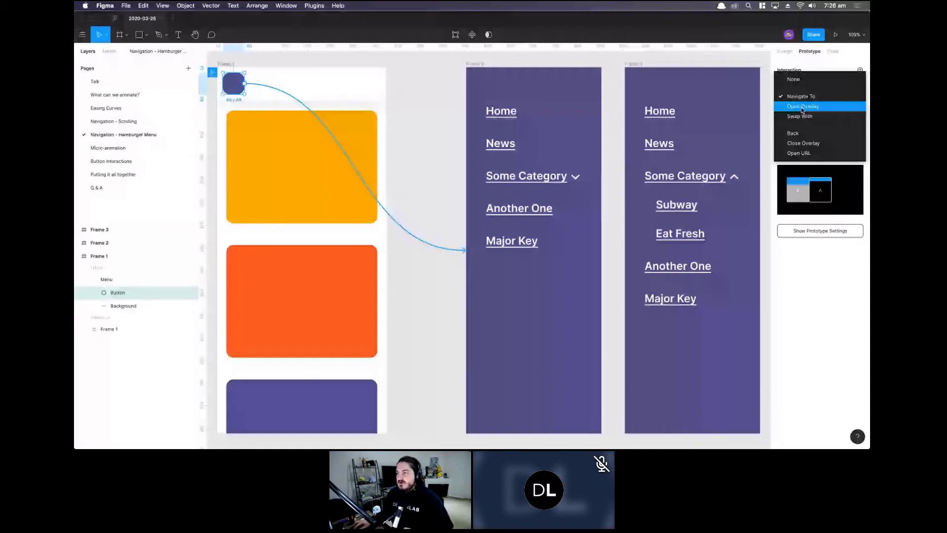
click(803, 107)
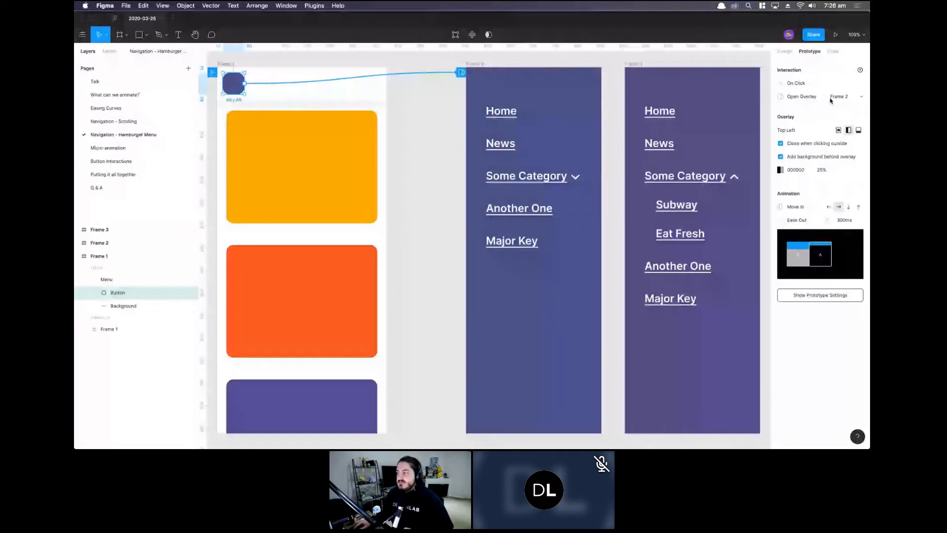
click(790, 132)
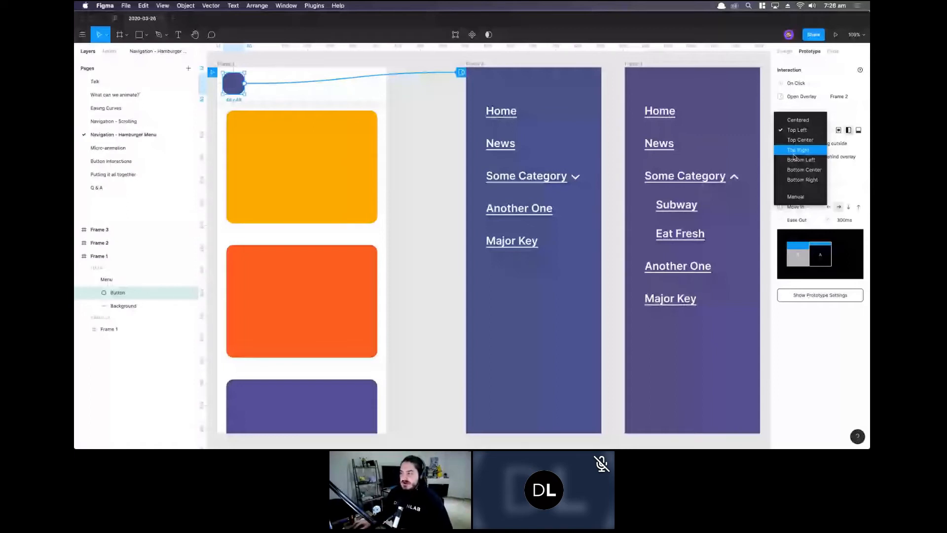
key(Escape)
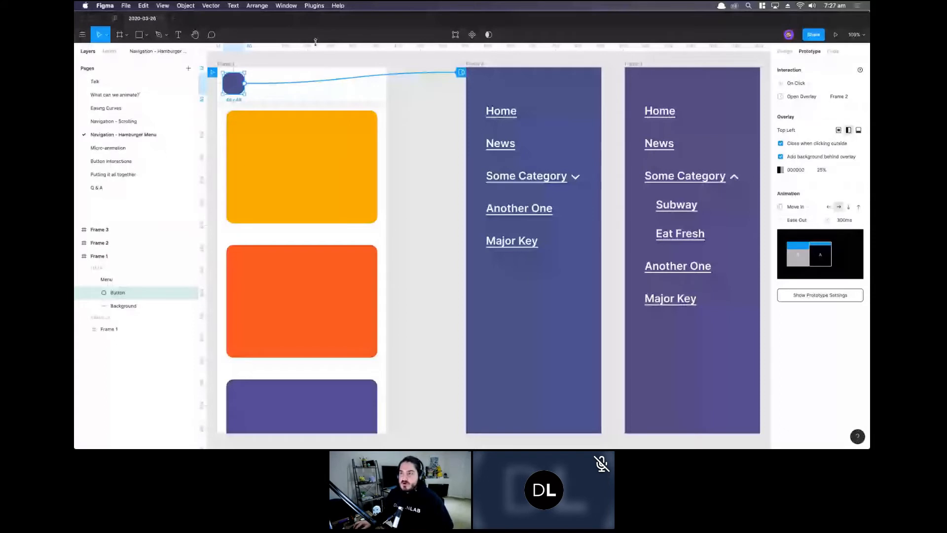
Present the prototype from Frame 1 and open the hamburger menu overlay with its purple button.
click(226, 63)
key(super+alt+Return)
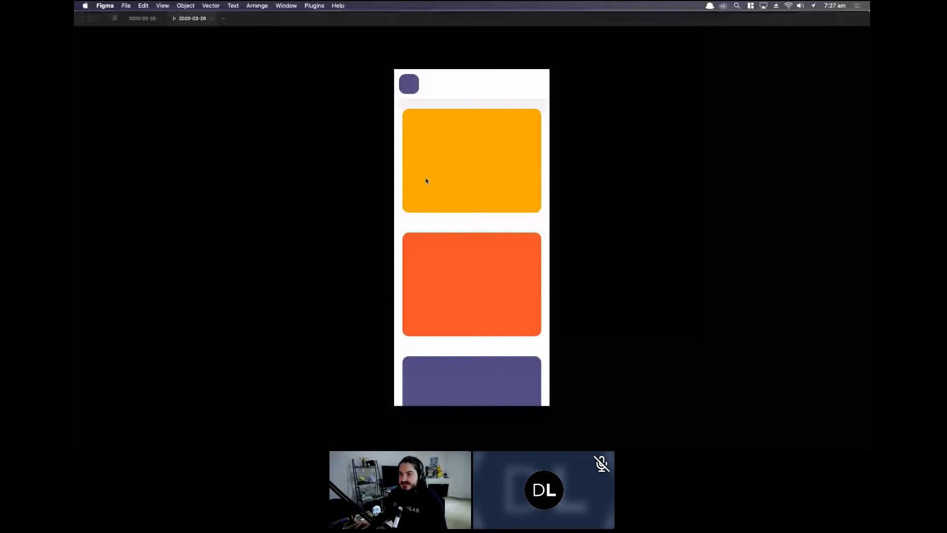
click(411, 87)
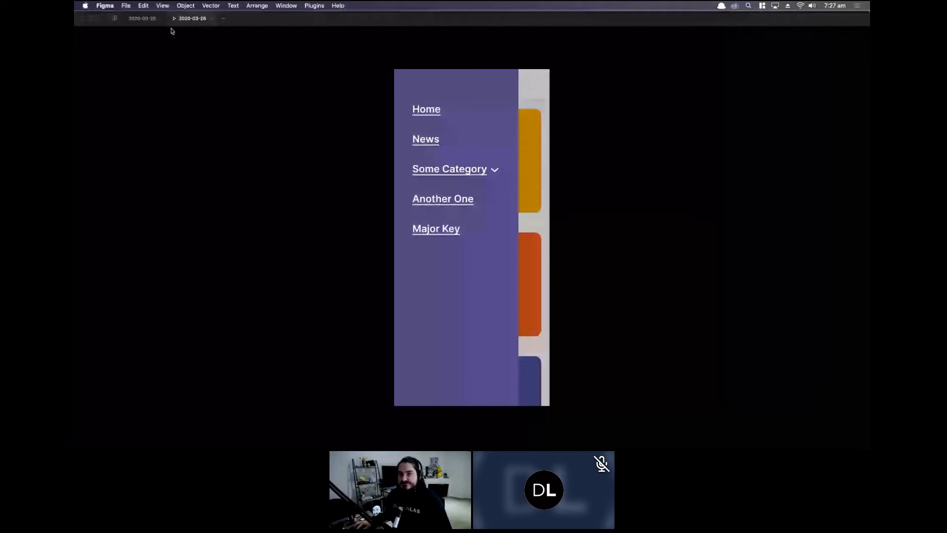
Return to the design file and compare the frame dimensions of Frame 1 and Frame 2.
click(148, 19)
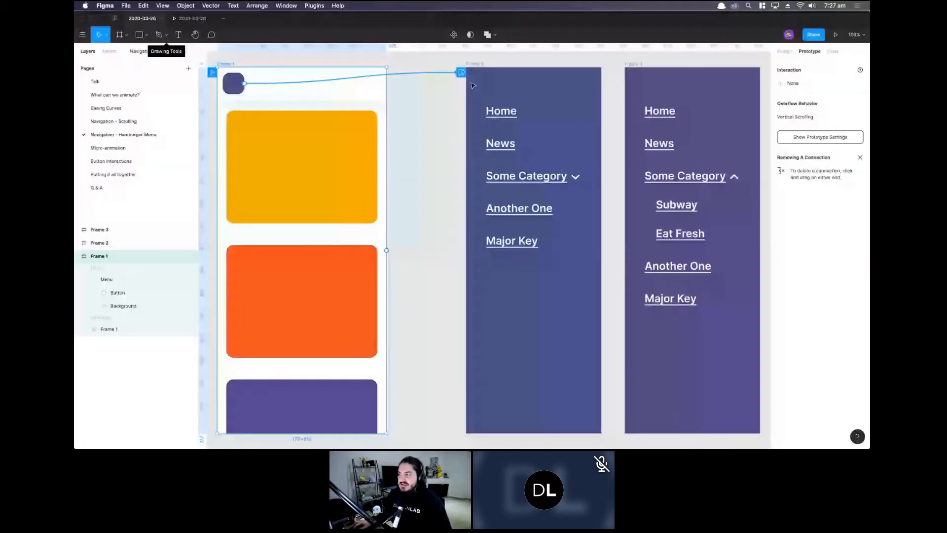
click(785, 52)
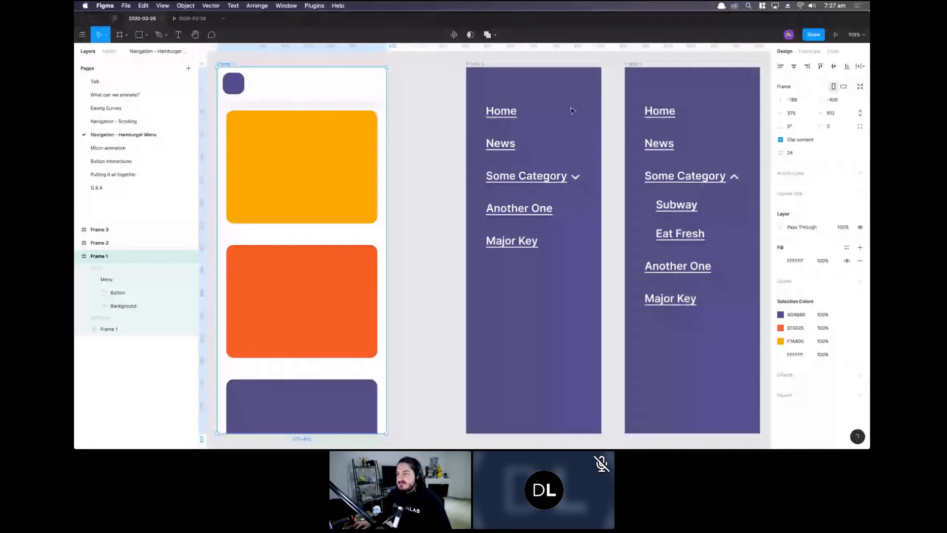
click(482, 66)
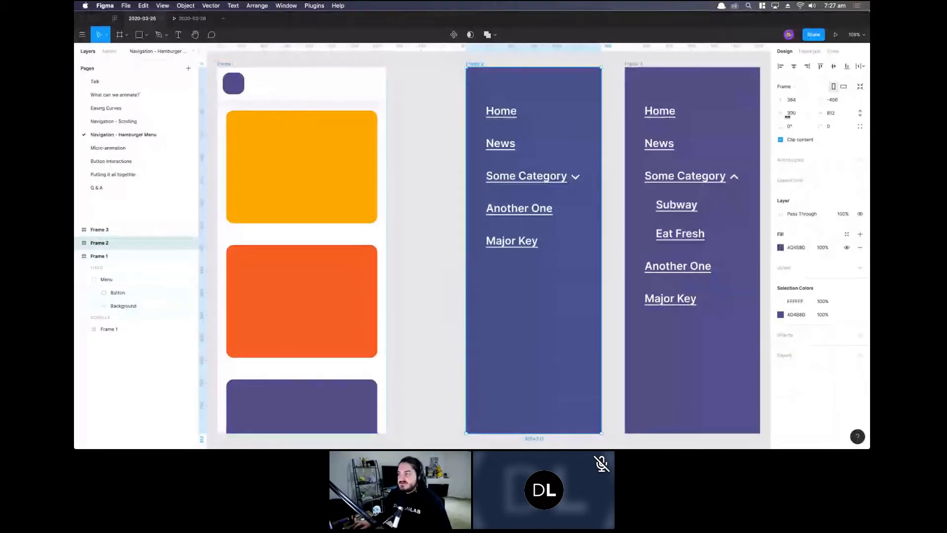
Test the hamburger overlay in the running prototype: interact inside the menu, dismiss it from the area outside, and reopen it with the purple button.
click(203, 22)
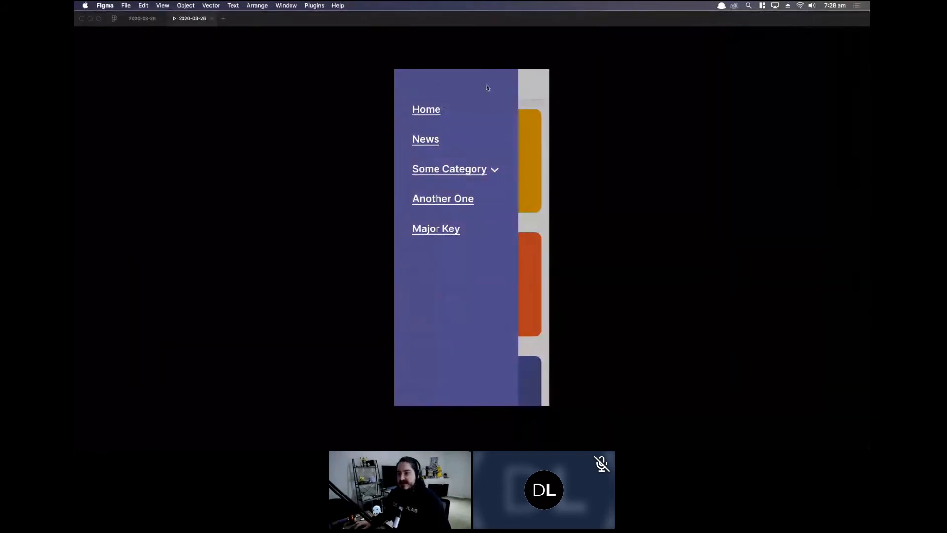
click(436, 316)
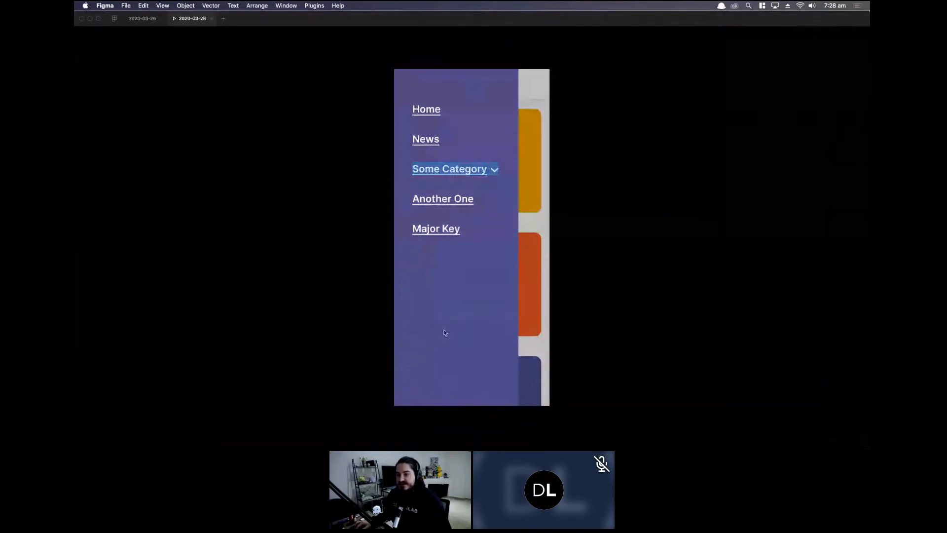
click(469, 145)
click(490, 92)
click(402, 93)
click(398, 291)
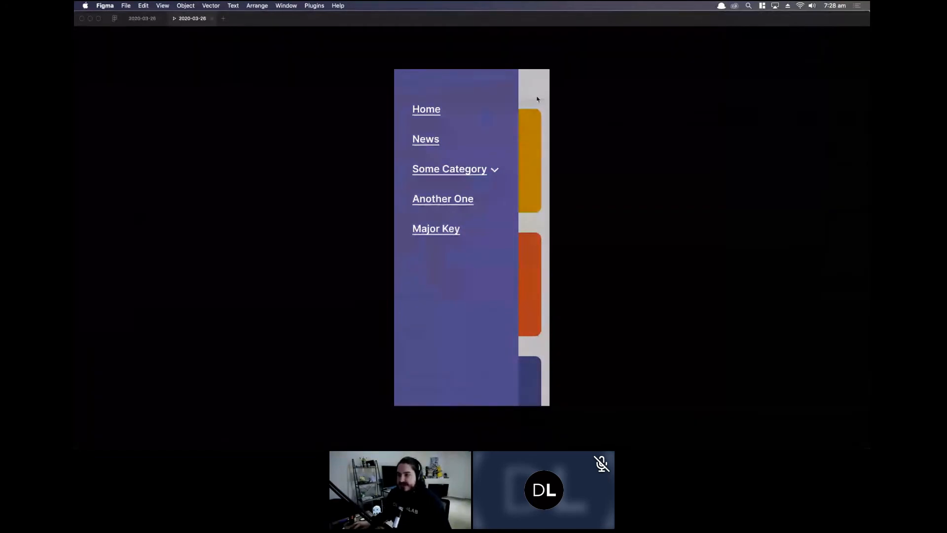
click(536, 253)
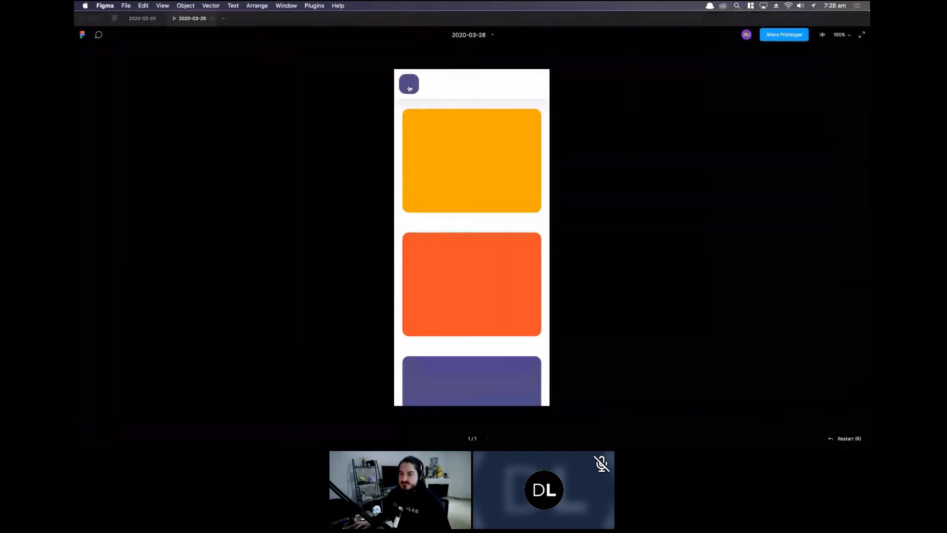
click(409, 87)
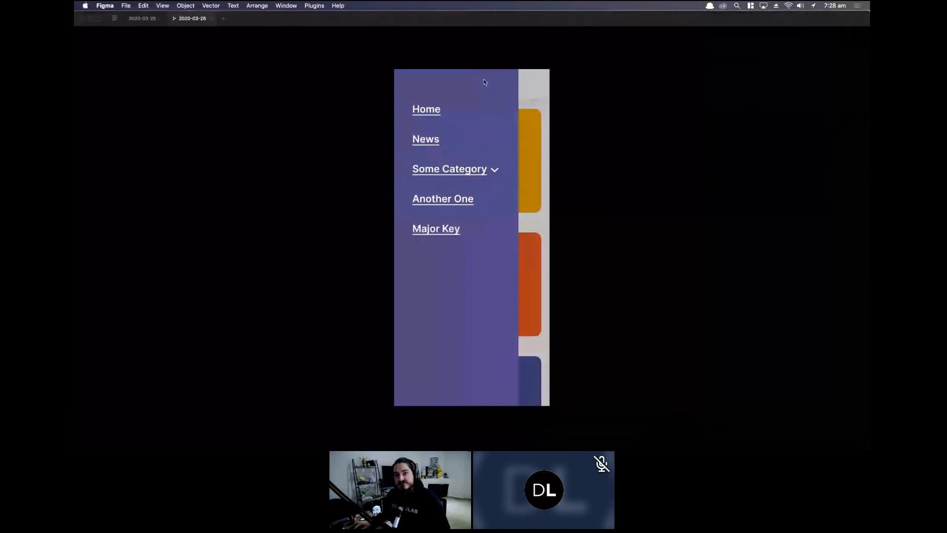
Return to the design file and review the available actions for the Swap With interaction on Frame 2's Some Category item.
click(142, 18)
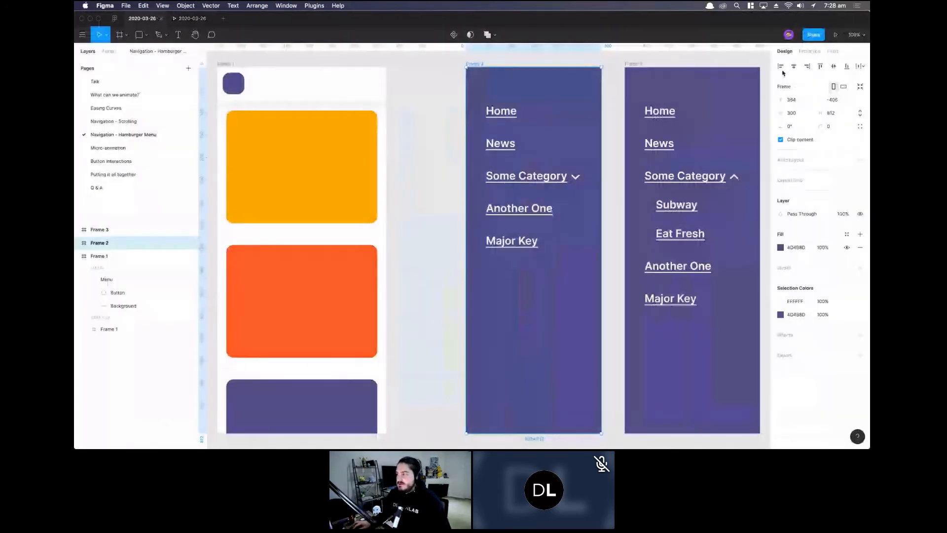
click(552, 181)
click(809, 51)
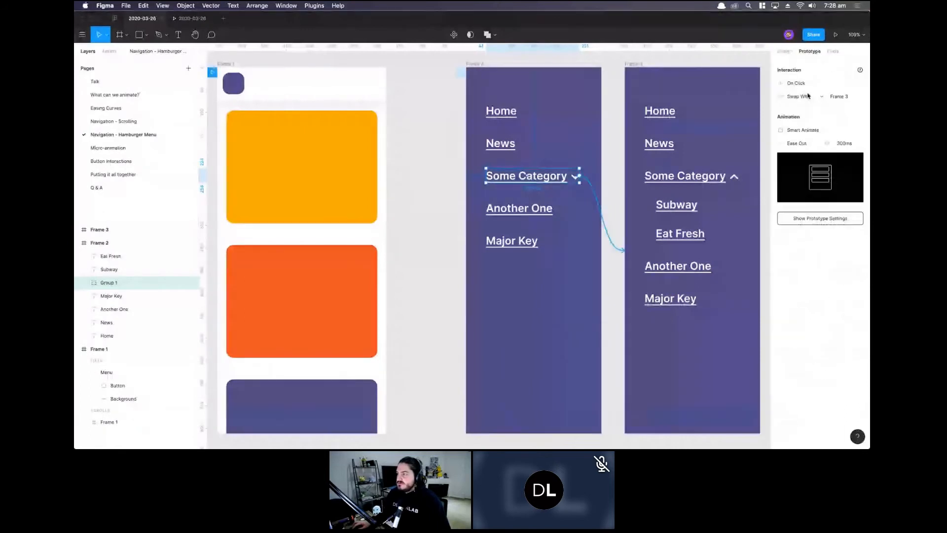
click(809, 96)
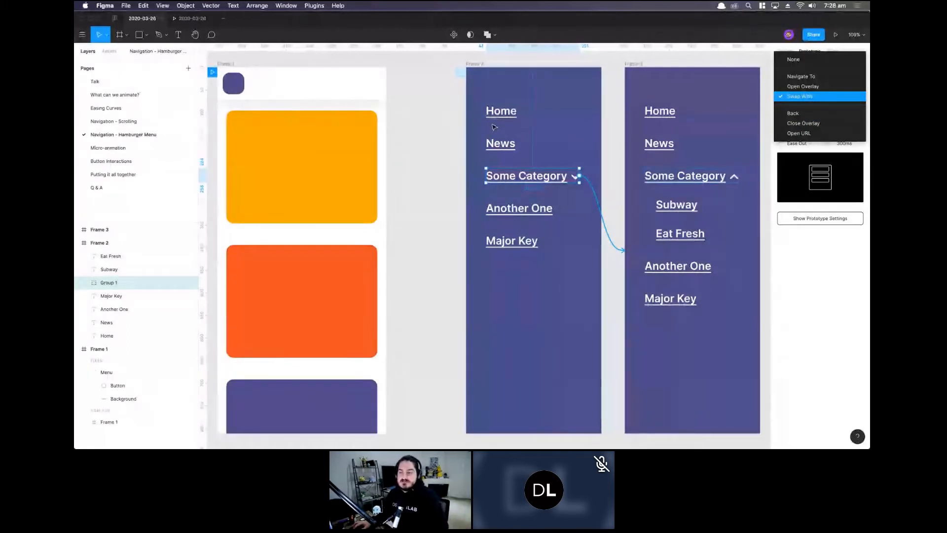
click(291, 43)
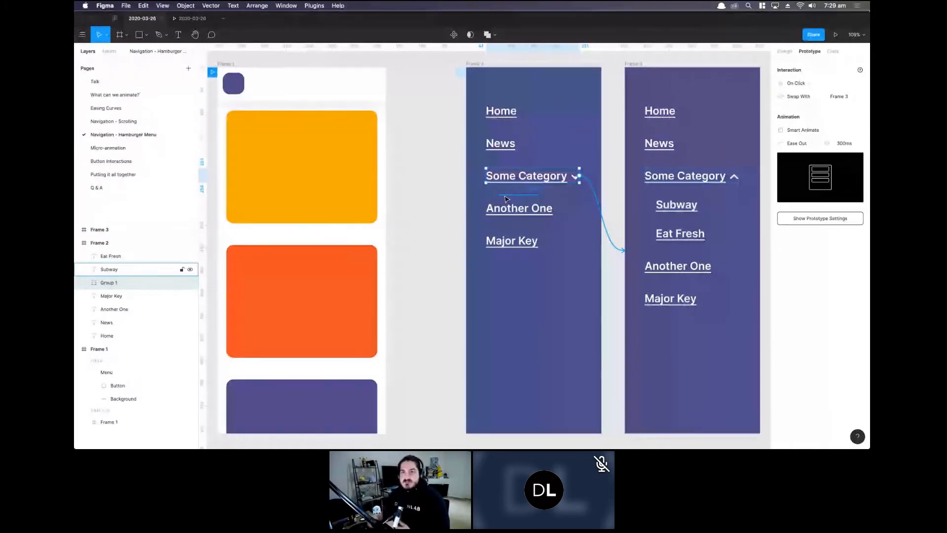
Close the existing prototype presentation, present the Hamburger Menu page again, and open its menu overlay.
click(202, 19)
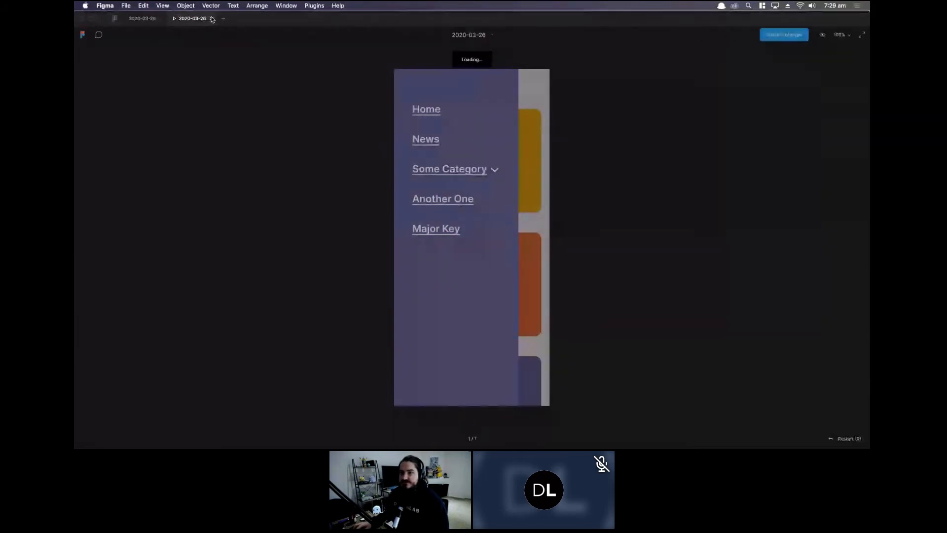
click(212, 19)
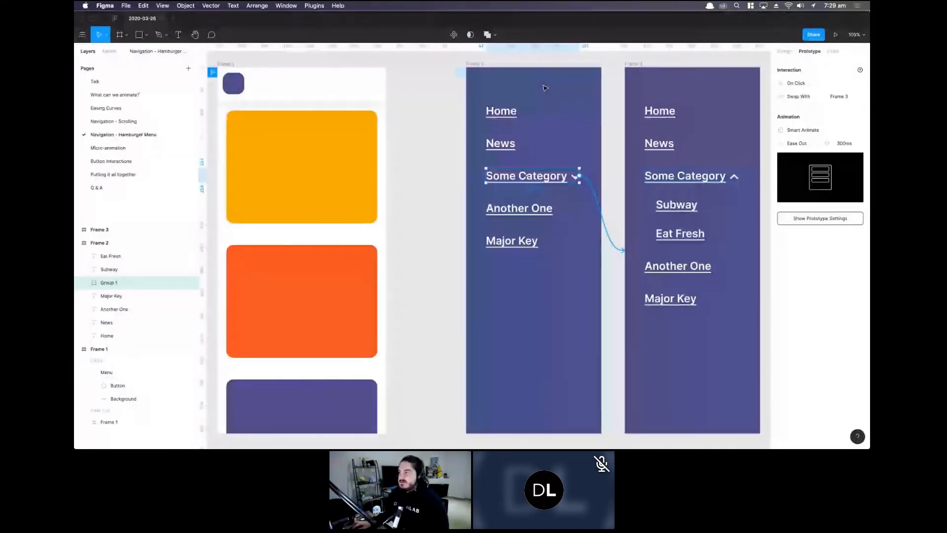
click(835, 35)
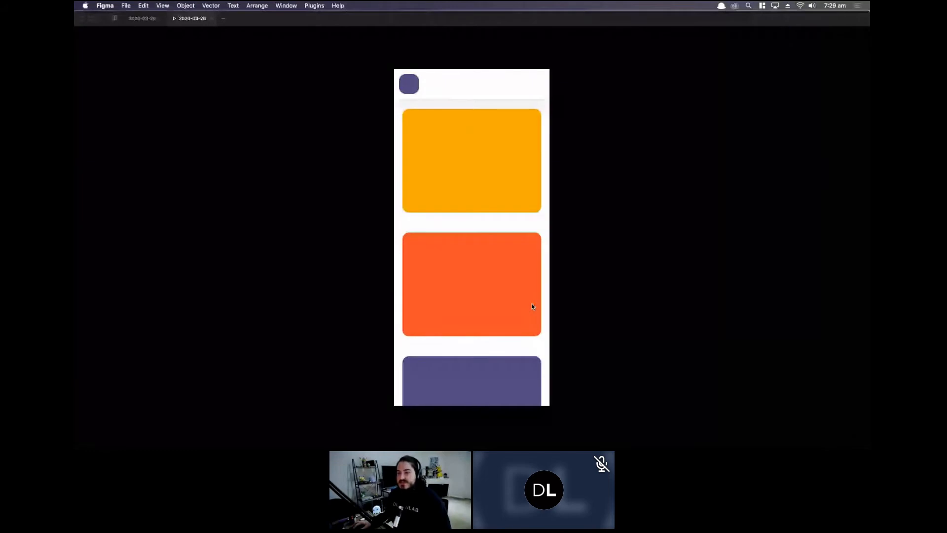
click(408, 87)
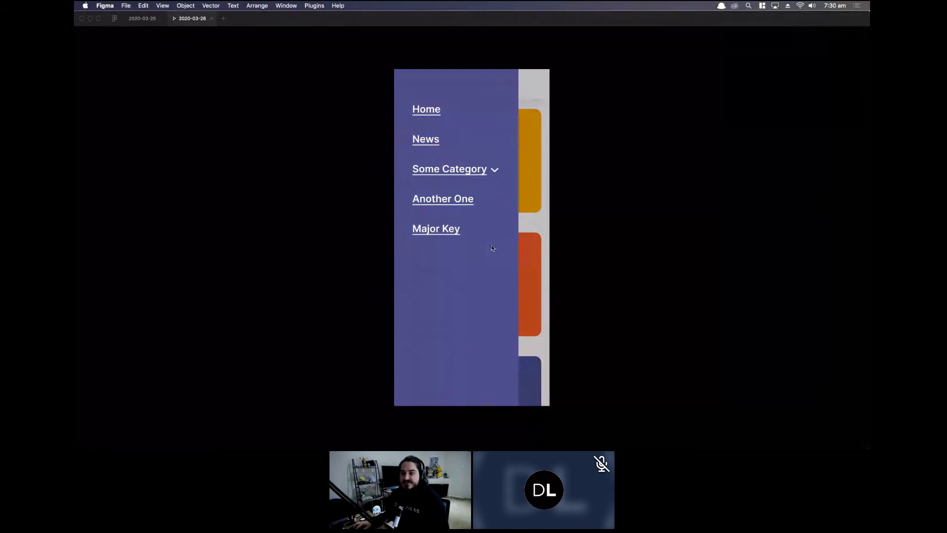
Expand and collapse Some Category repeatedly in the prototype's menu overlay to test the swap animation.
click(446, 173)
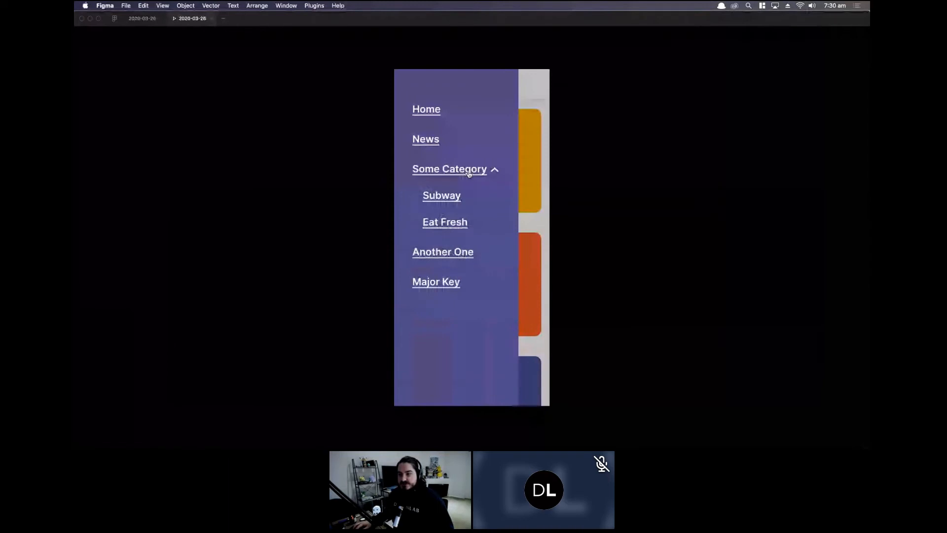
click(440, 175)
click(442, 174)
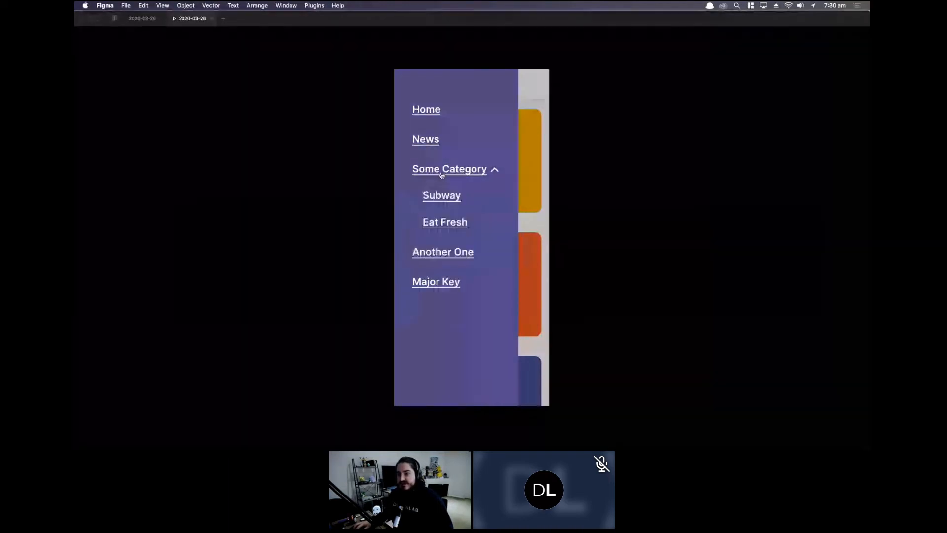
click(442, 174)
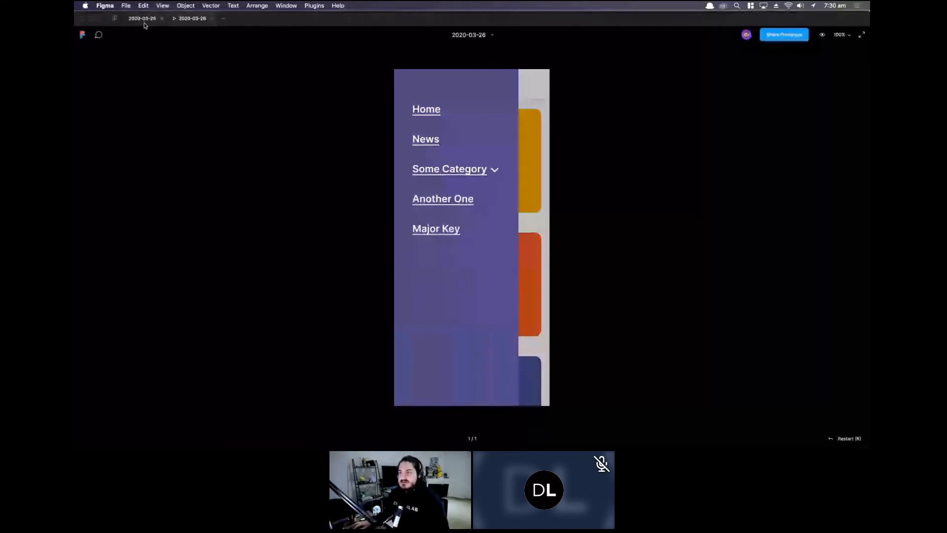
Back in the design file, examine the connections of Frames 2 and 3 and the interaction on Frame 3's Some Category item.
click(144, 21)
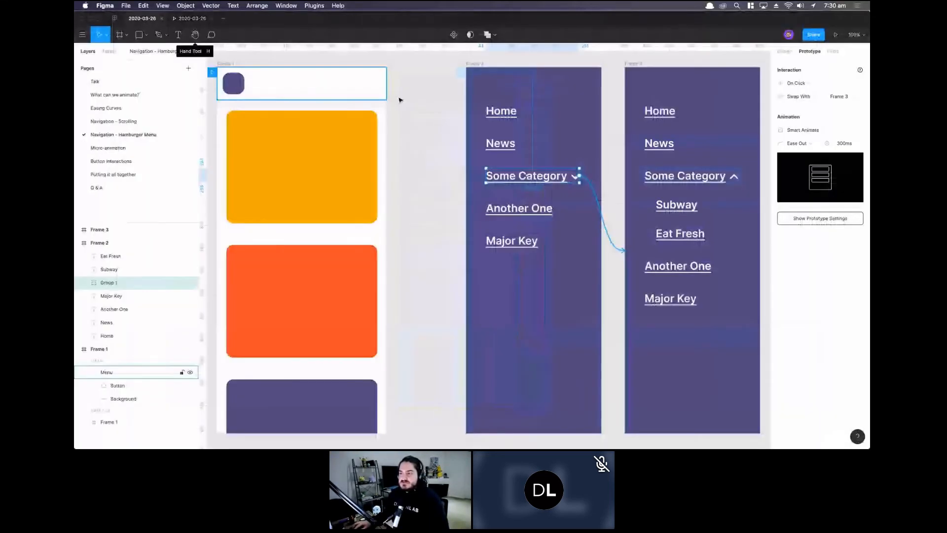
scroll(400, 100, right, 2)
scroll(400, 100, up, 1)
click(387, 90)
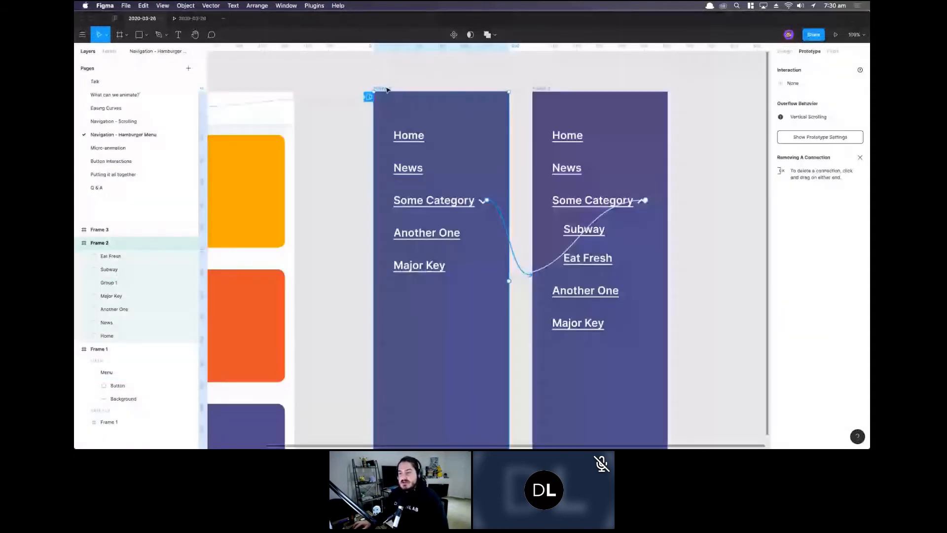
click(541, 89)
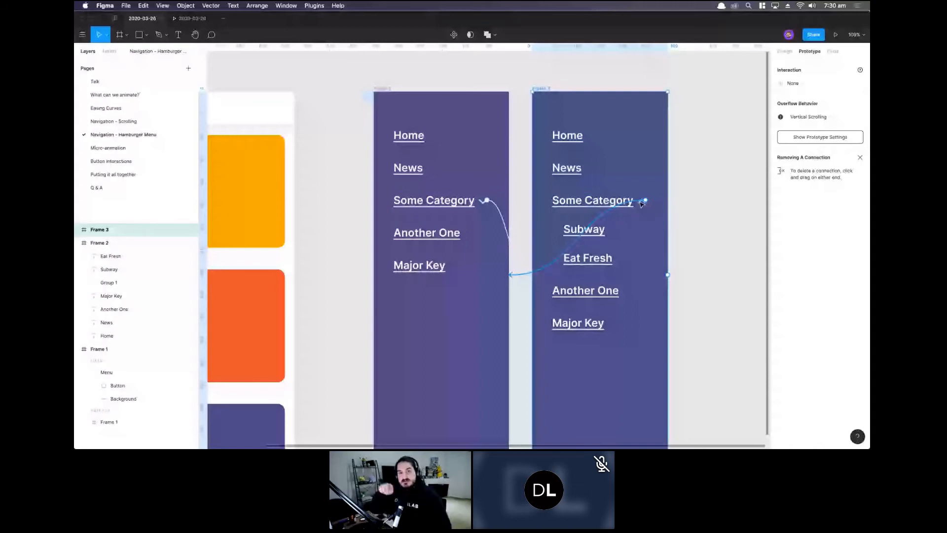
click(599, 201)
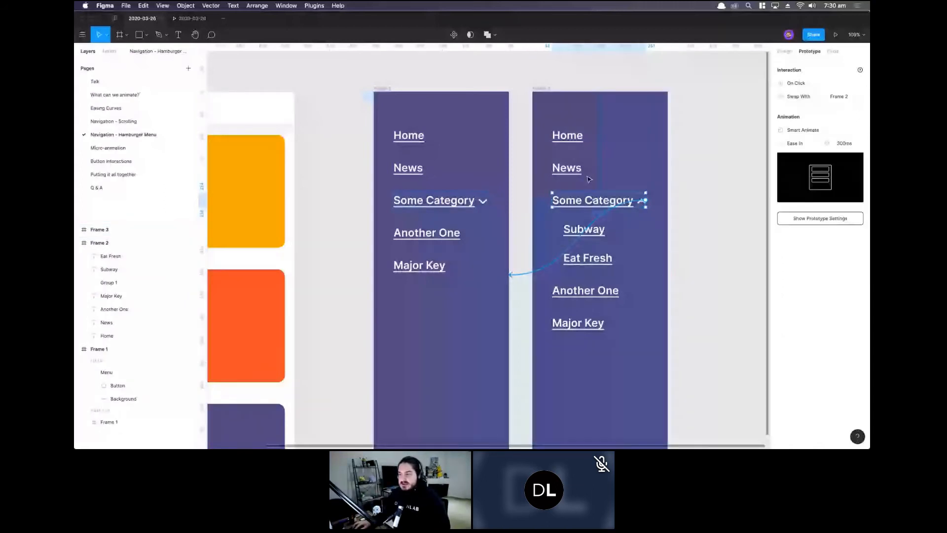
Compare Frame 3's Subway item with Frame 2's counterpart, selecting both the Subway and Eat Fresh layers in Frame 2.
click(585, 232)
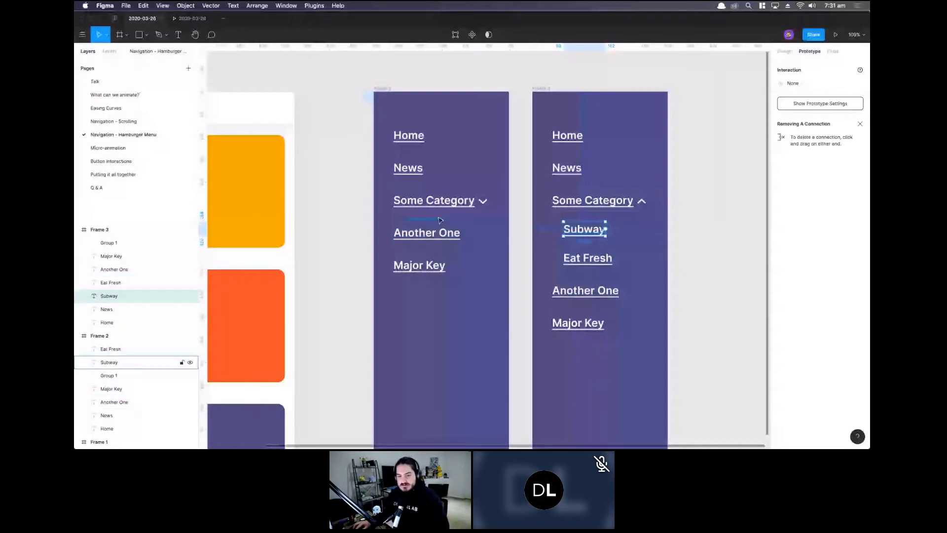
click(441, 220)
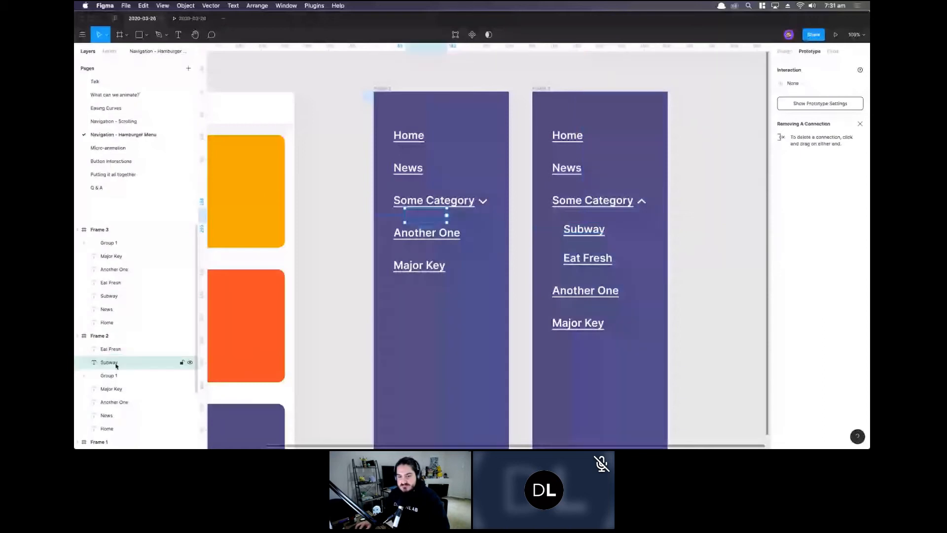
shift+click(126, 353)
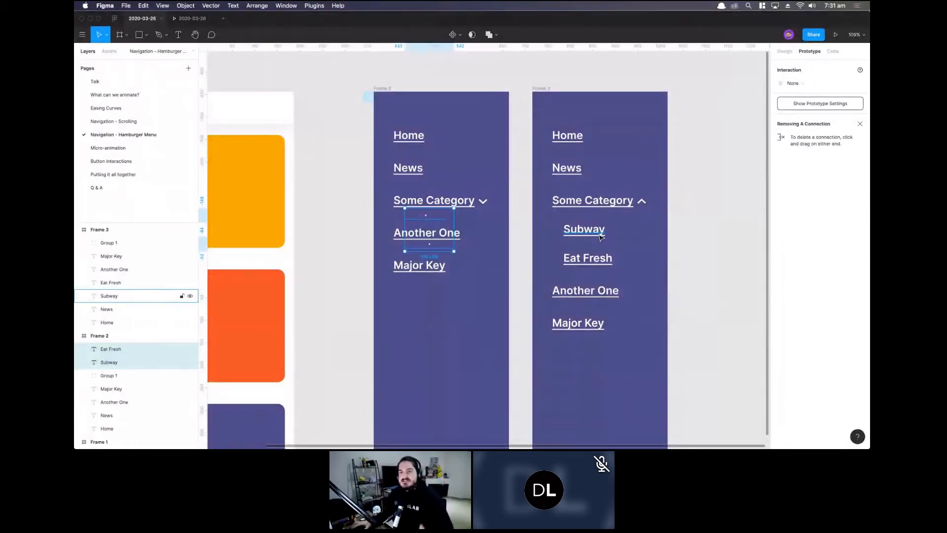
Switch to the running prototype and toggle Some Category open and closed to watch how the Subway and Eat Fresh items animate.
click(191, 19)
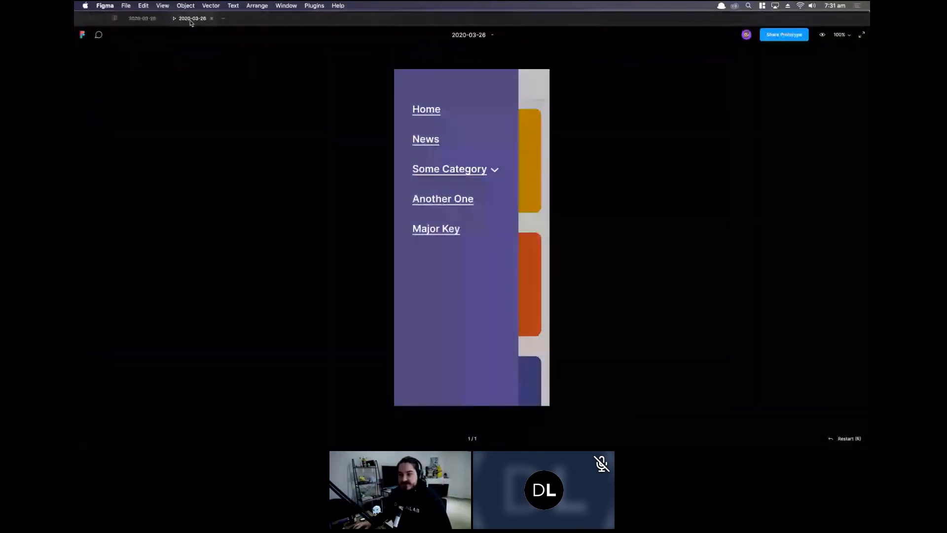
click(492, 173)
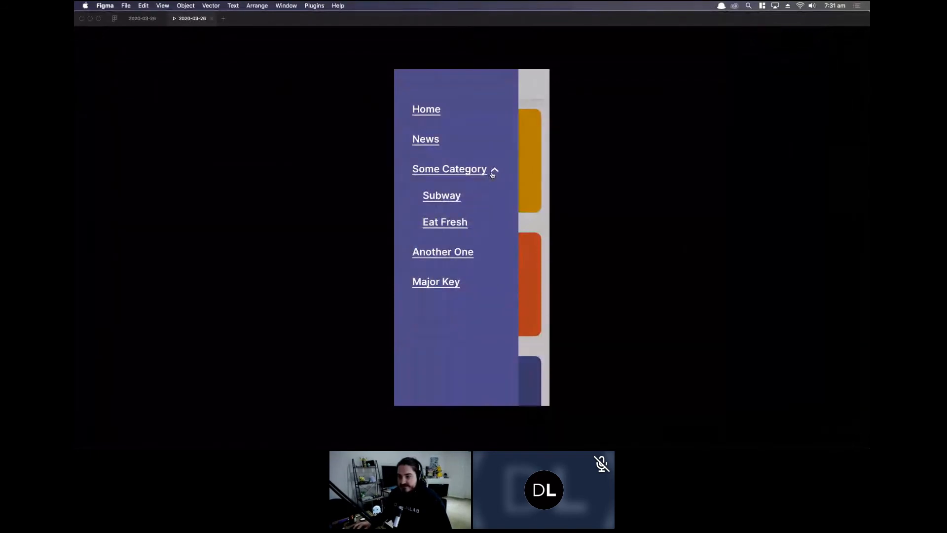
click(492, 173)
click(485, 179)
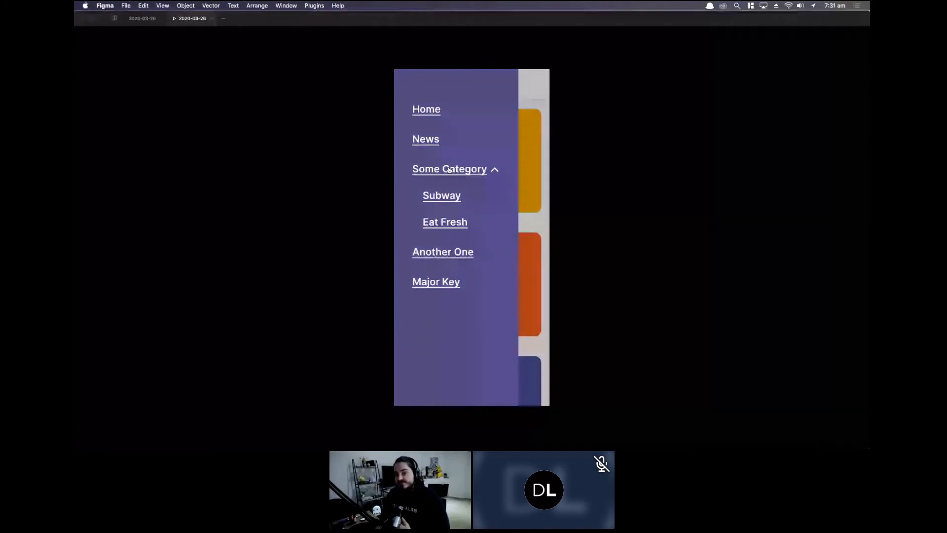
Return to the design file and review the animation types available for Frame 2's Some Category interaction, leaving it on Smart Animate.
click(142, 18)
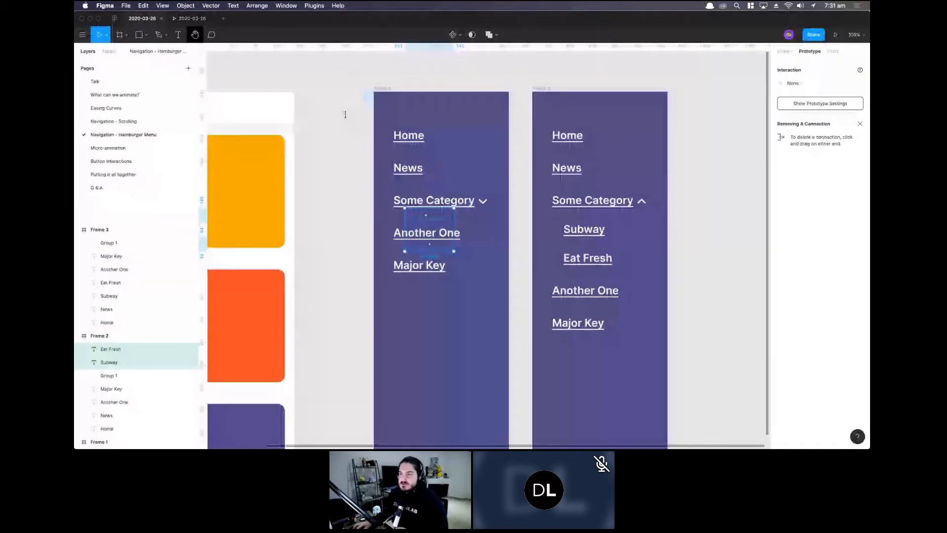
click(346, 115)
click(473, 202)
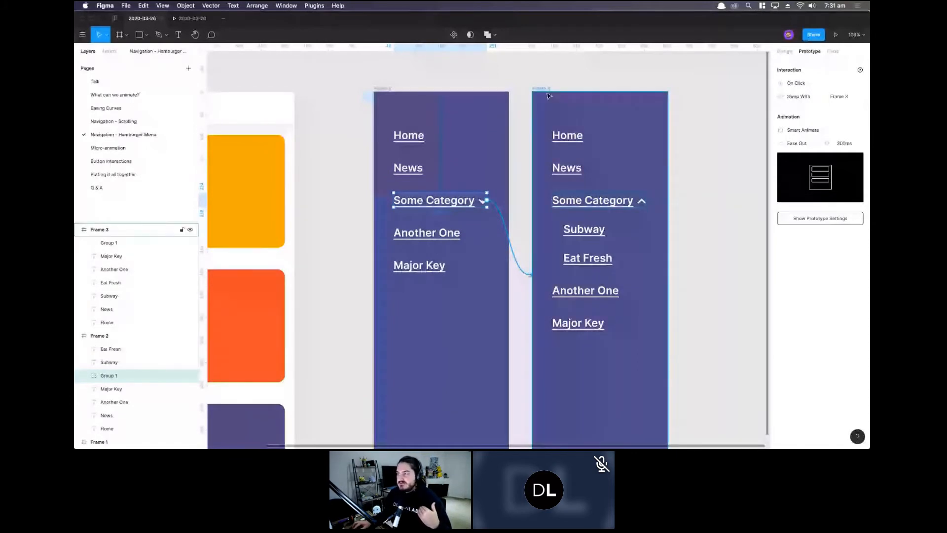
click(806, 131)
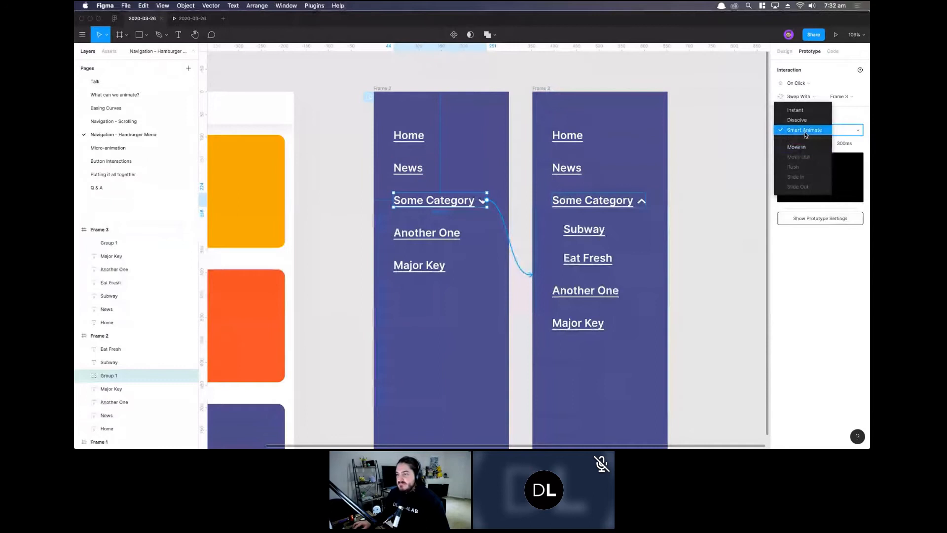
click(711, 175)
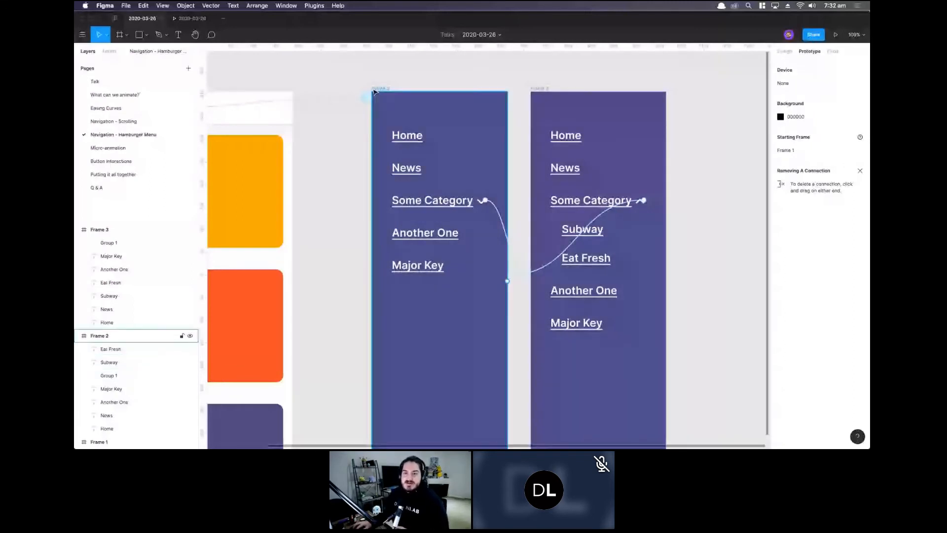
Present the Micro-animation page at the Fill scale (scale down or up to fill) and trigger its icon animation.
click(130, 150)
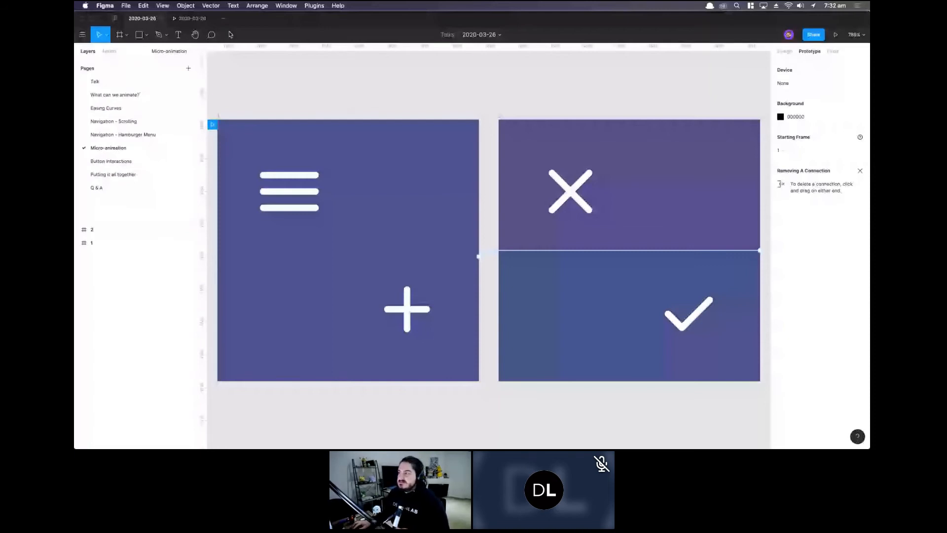
click(836, 34)
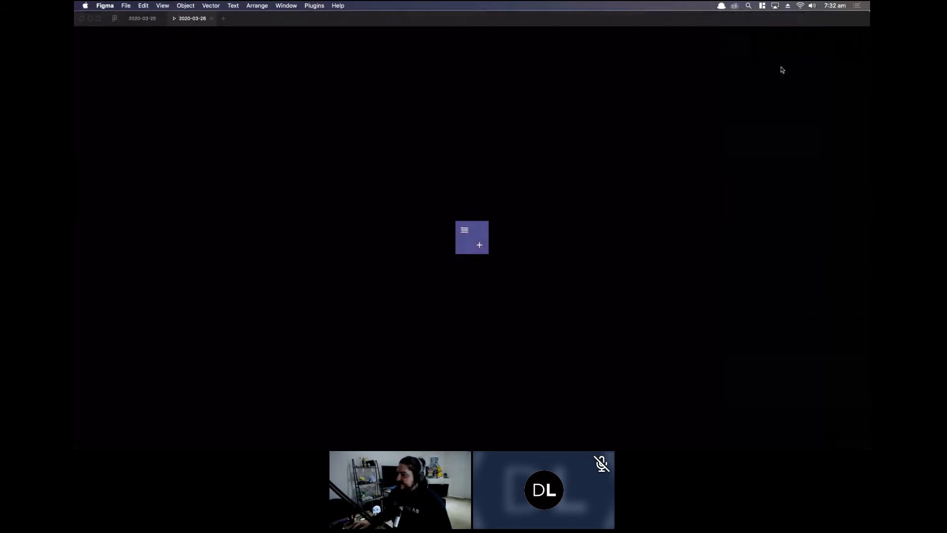
click(842, 35)
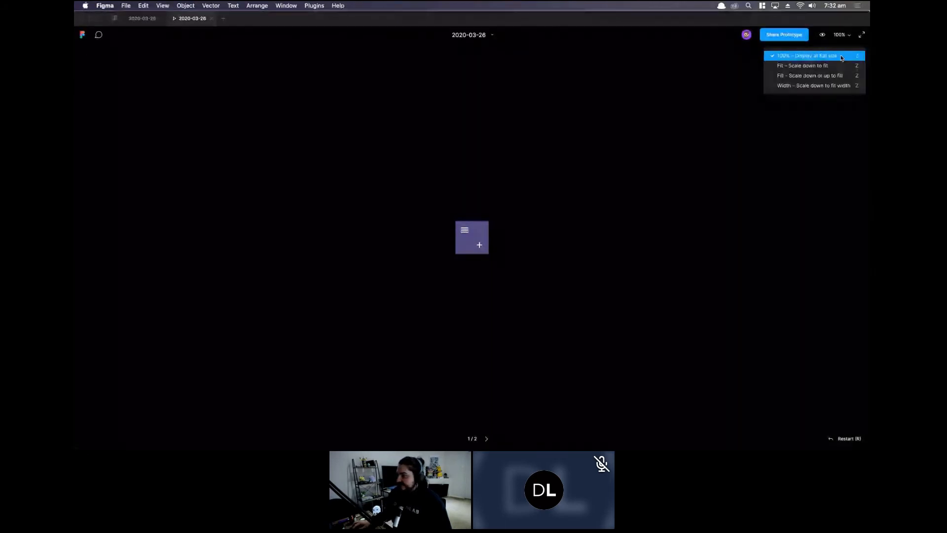
click(796, 75)
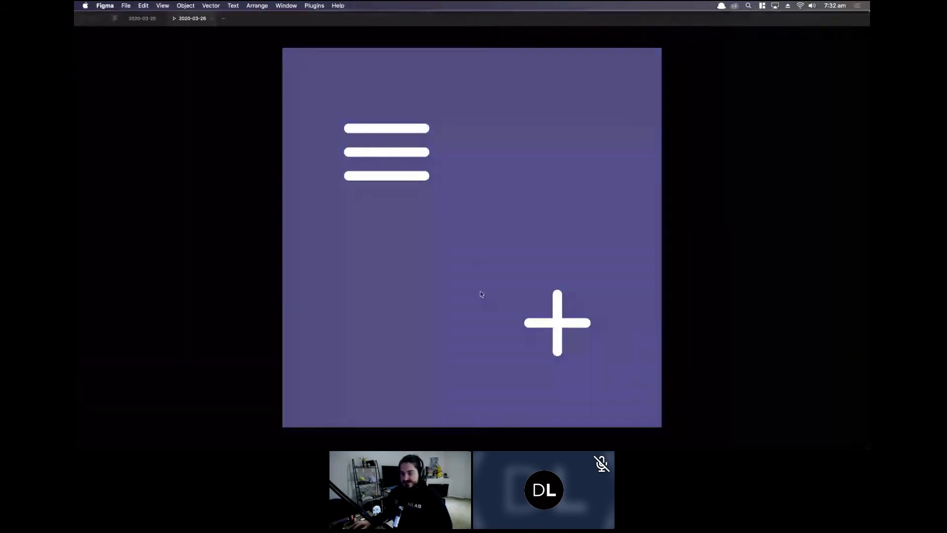
click(463, 220)
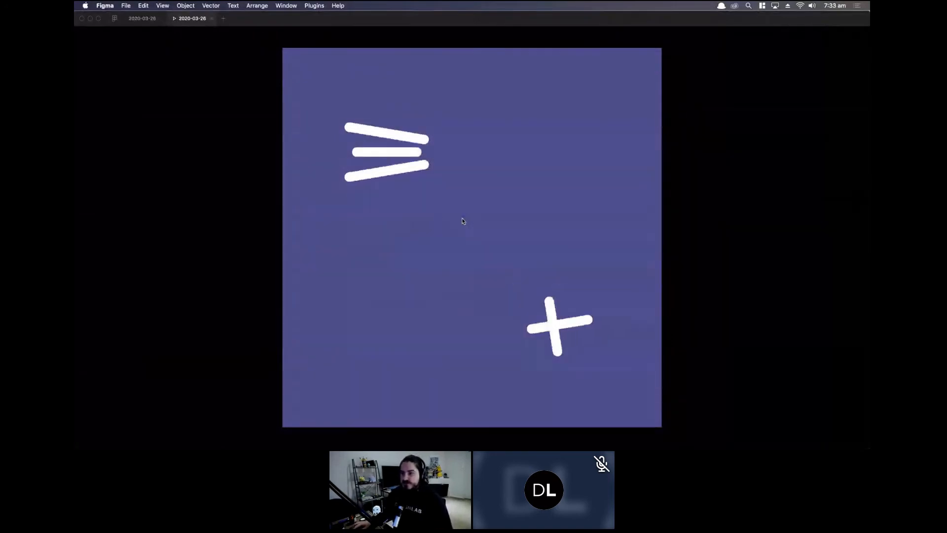
Replay the menu-to-close and plus-to-checkmark icon animations several times in the running prototype.
click(462, 221)
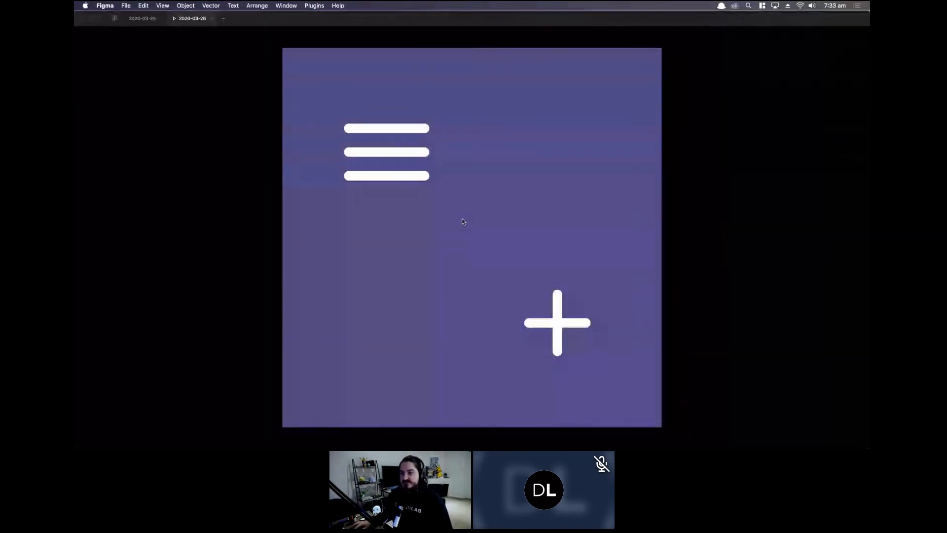
click(462, 220)
click(462, 220)
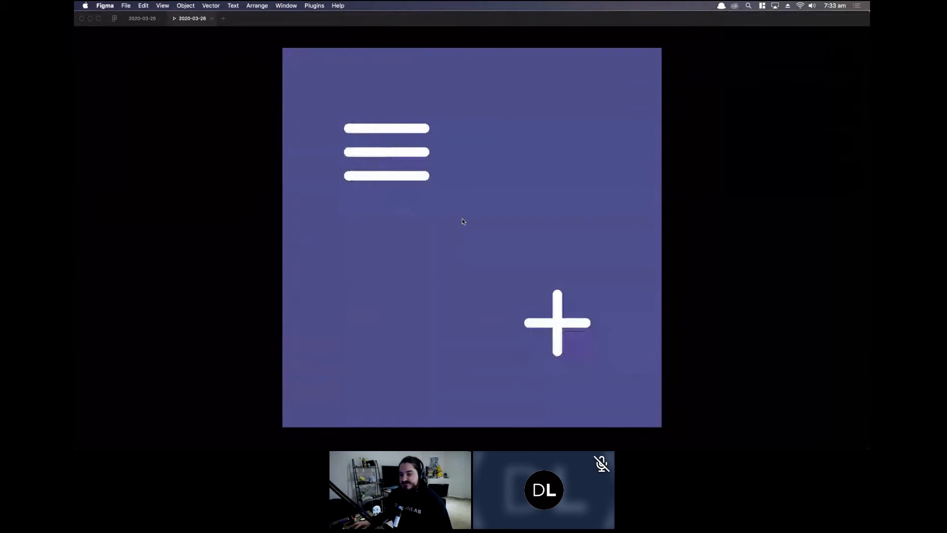
click(463, 221)
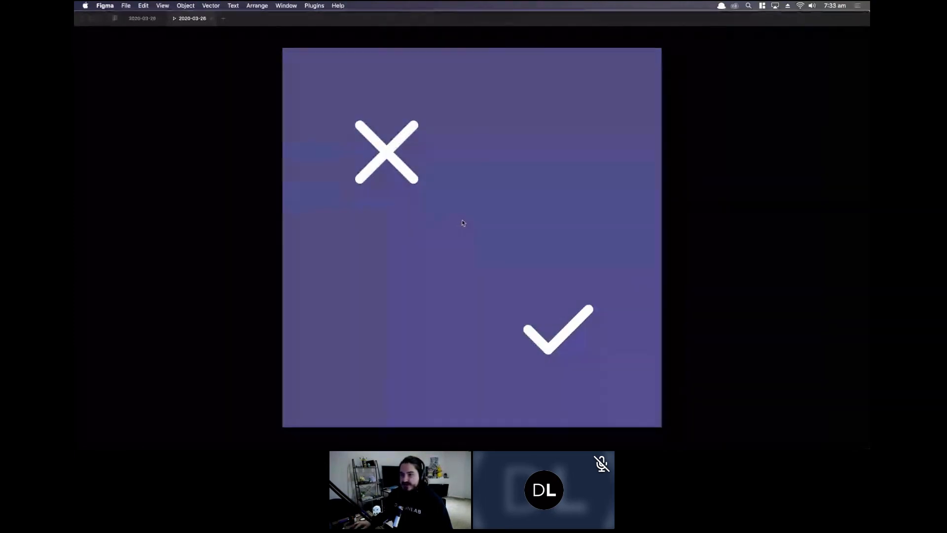
click(462, 220)
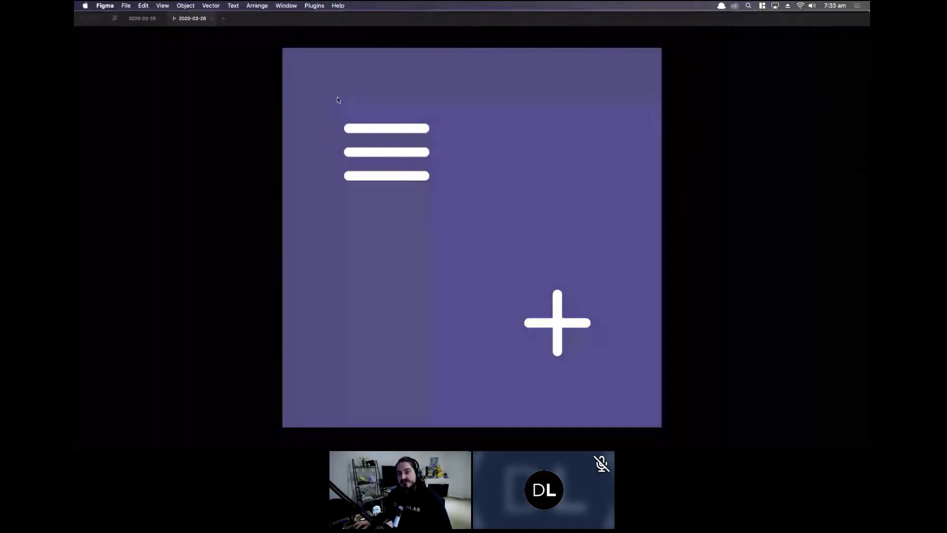
click(436, 249)
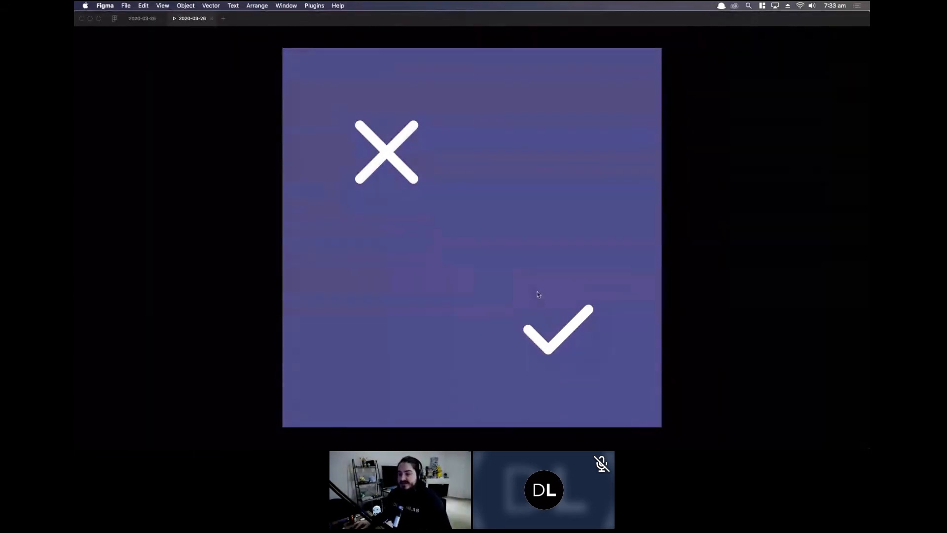
click(555, 347)
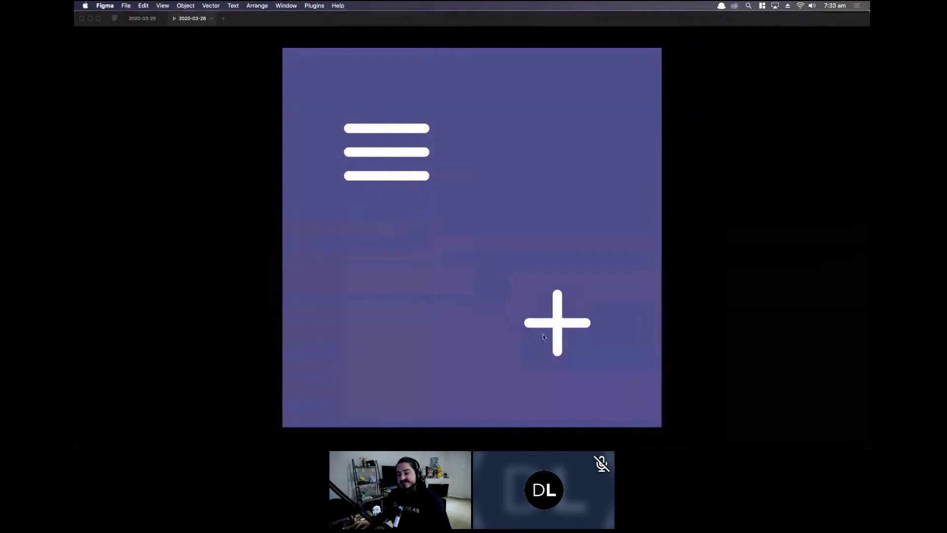
click(522, 275)
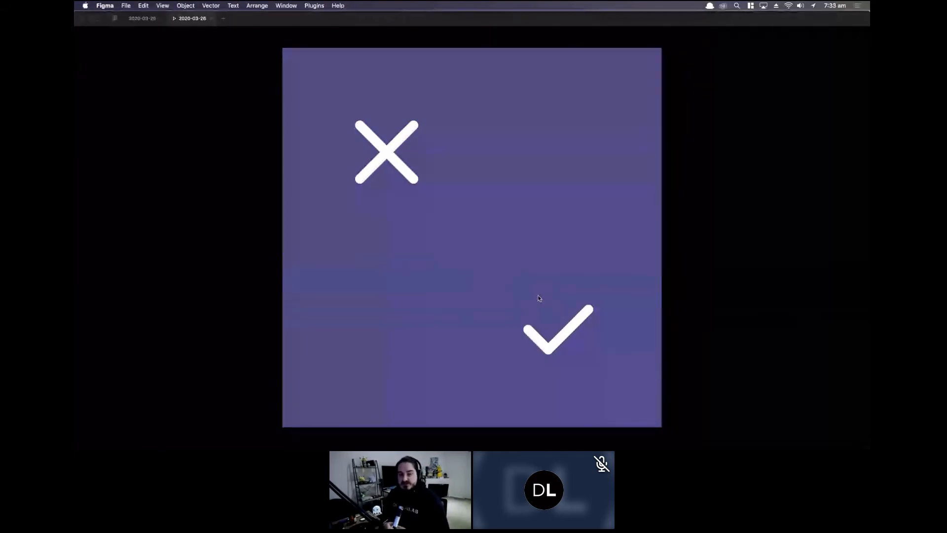
Return to the design file and inspect the menu-close groups in frames 1 and 2, expanding both frames' add-done layers.
click(143, 19)
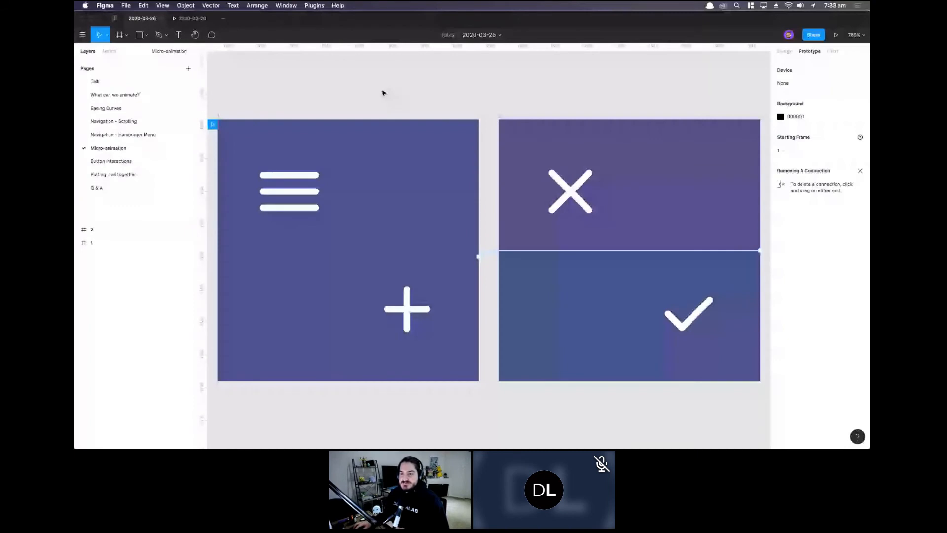
click(303, 169)
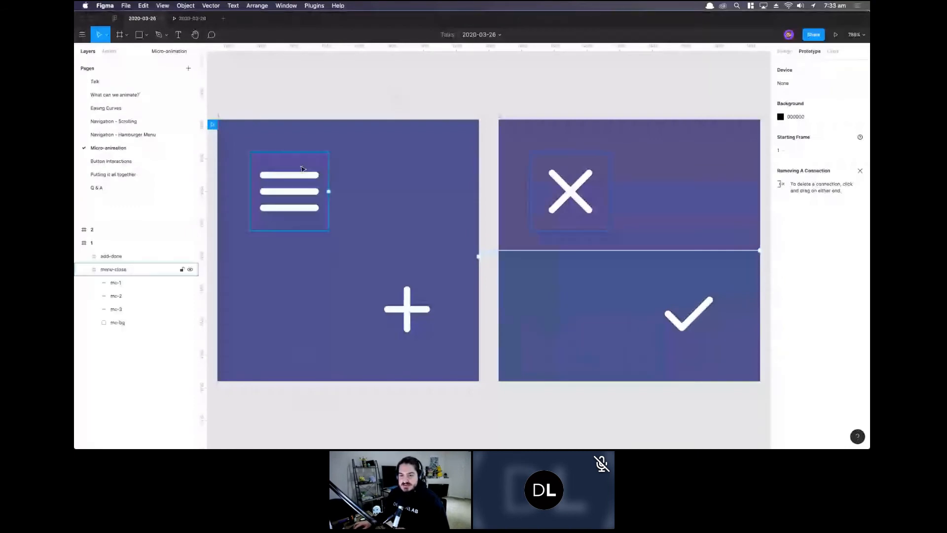
click(303, 168)
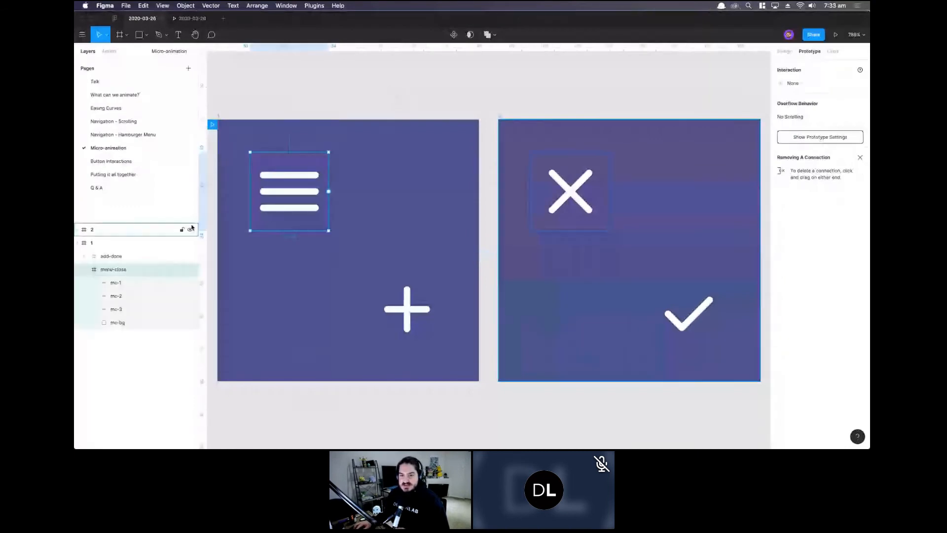
click(552, 163)
click(83, 297)
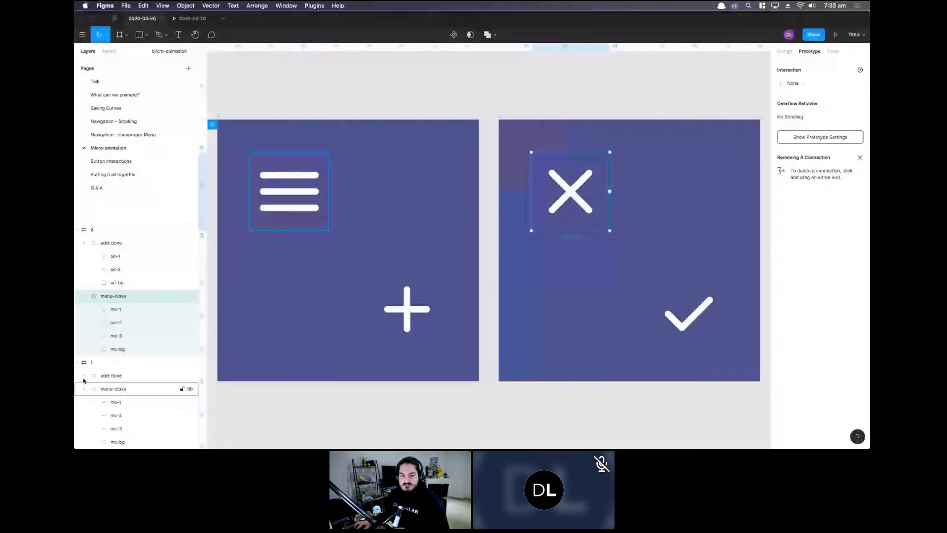
click(84, 377)
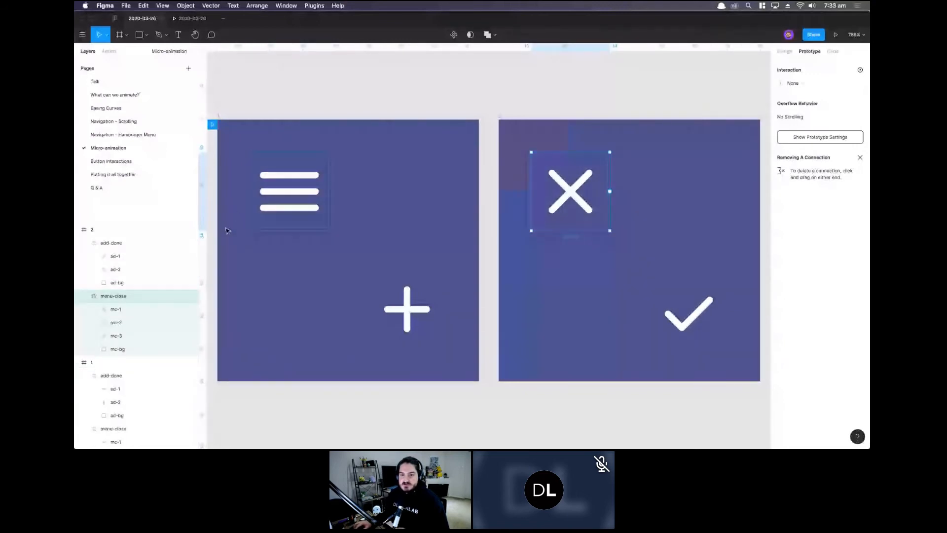
scroll(226, 230, down, 1)
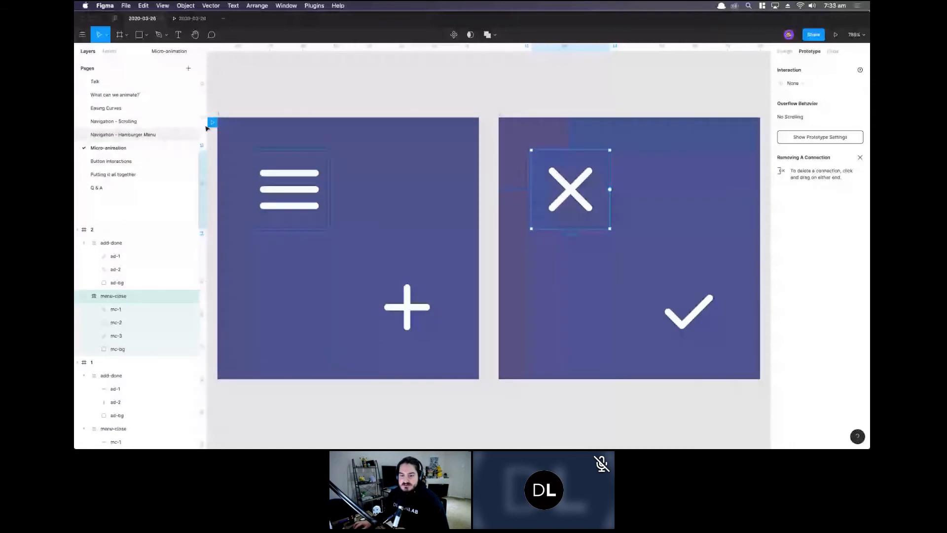
scroll(126, 380, down, 2)
Inspect frame 1's menu-close group and its mc-1, mc-2, mc-3 and mc-bg layers one by one.
click(123, 389)
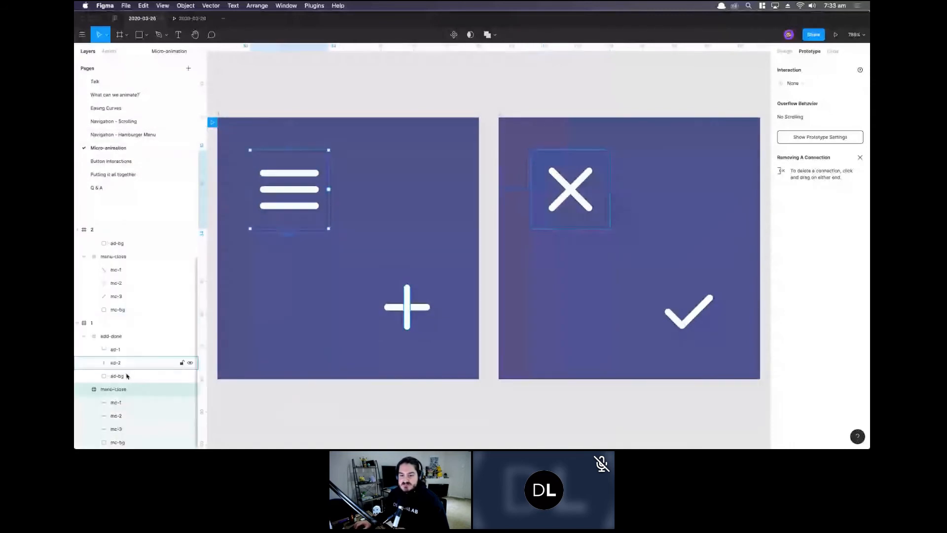
click(118, 406)
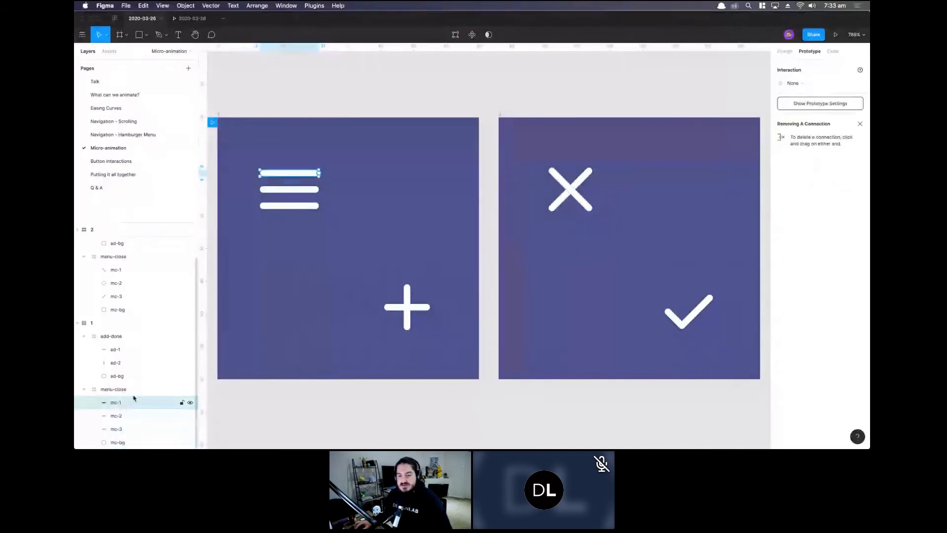
click(127, 416)
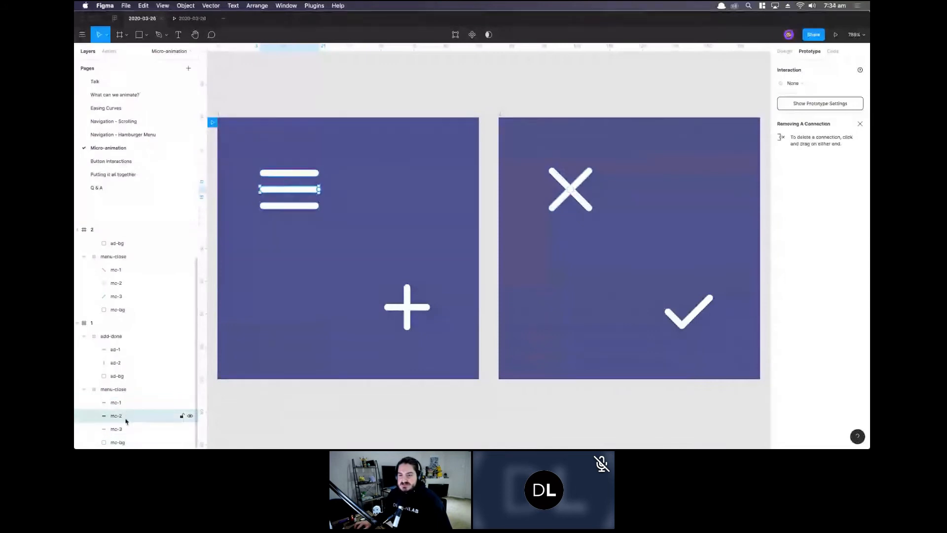
click(126, 430)
click(127, 443)
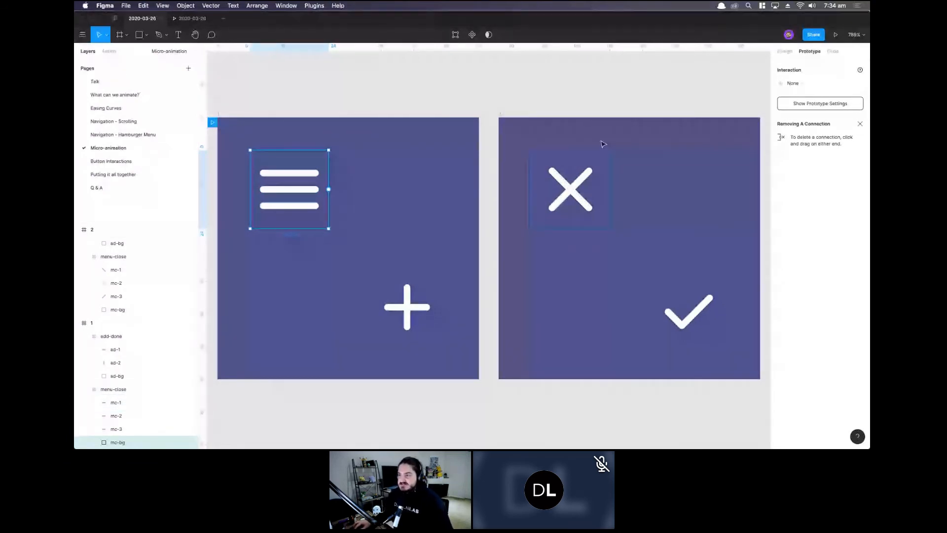
Compare the menu-close groups of both frames, selecting mc-1 in frame 1 and the diagonal mc-3 in frame 2.
click(600, 161)
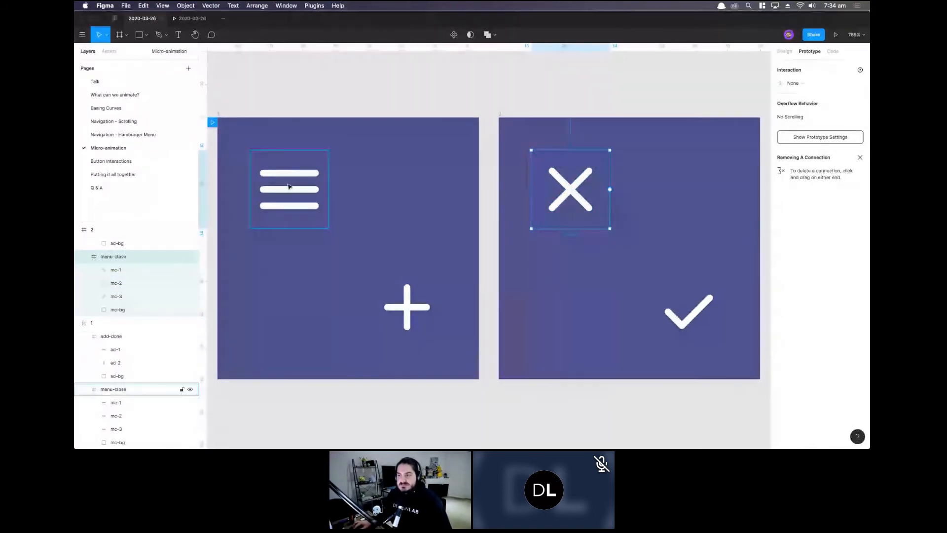
click(316, 192)
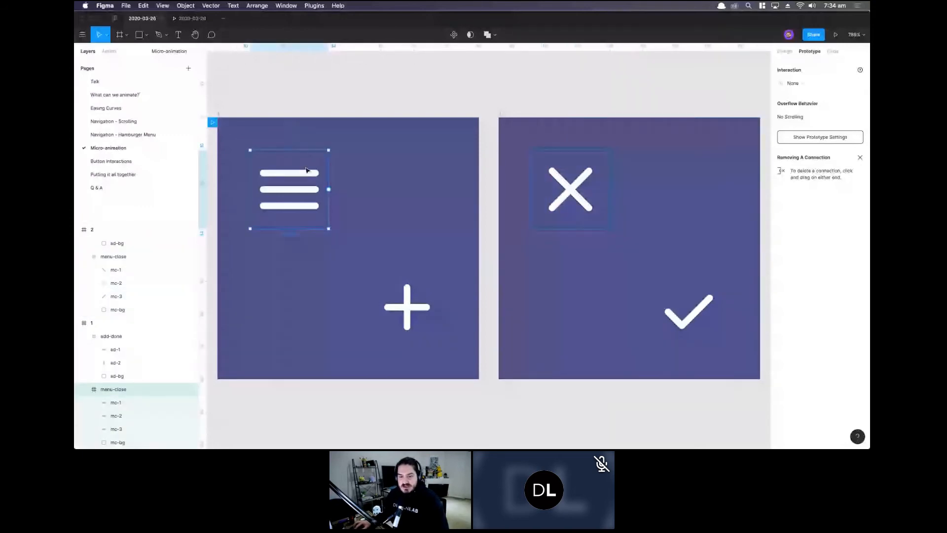
double_click(307, 171)
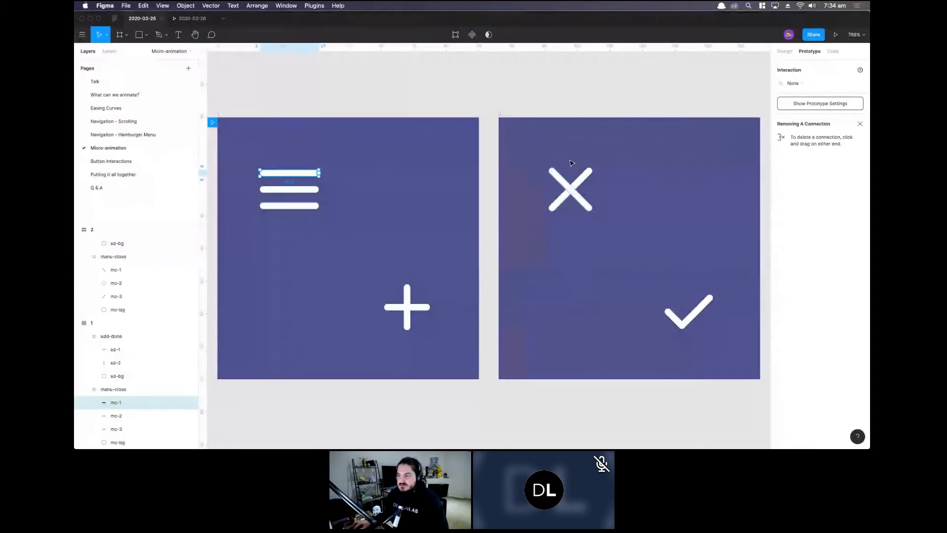
double_click(582, 184)
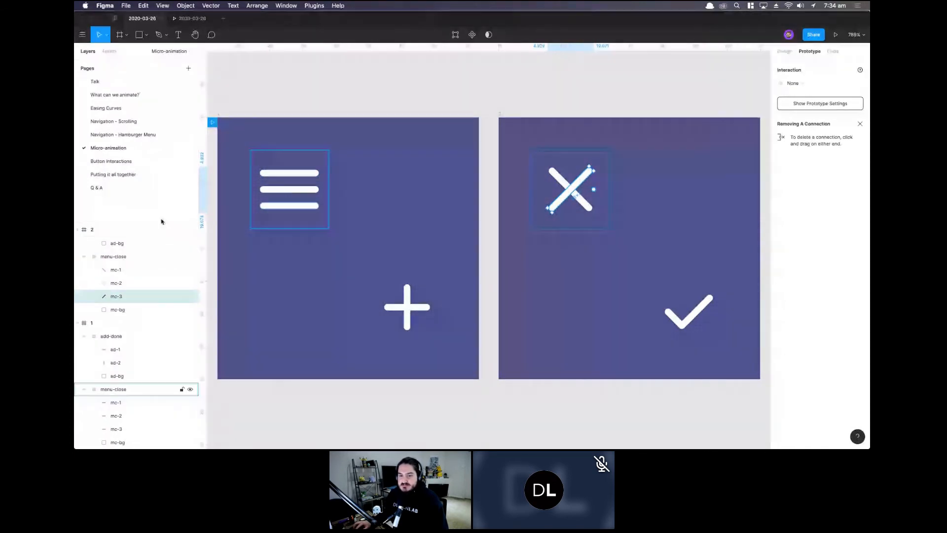
Isolate the mc-2 layer at the centre of frame 2's close icon and compare it with frame 1's middle bar.
shift+click(158, 283)
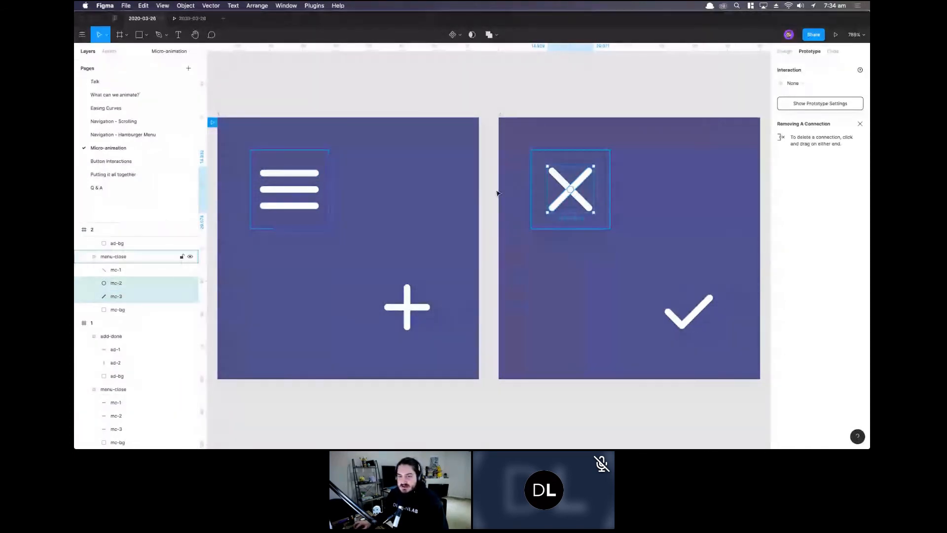
shift+click(163, 296)
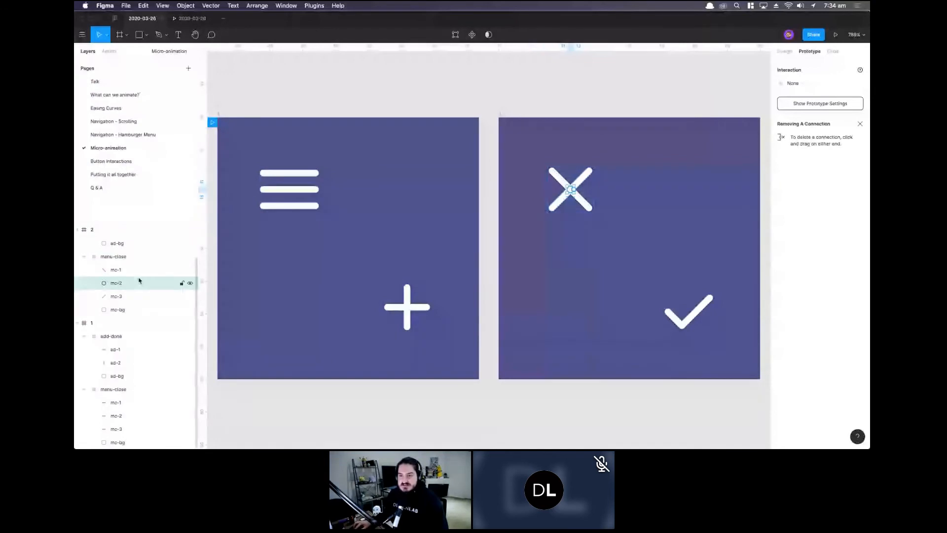
click(296, 188)
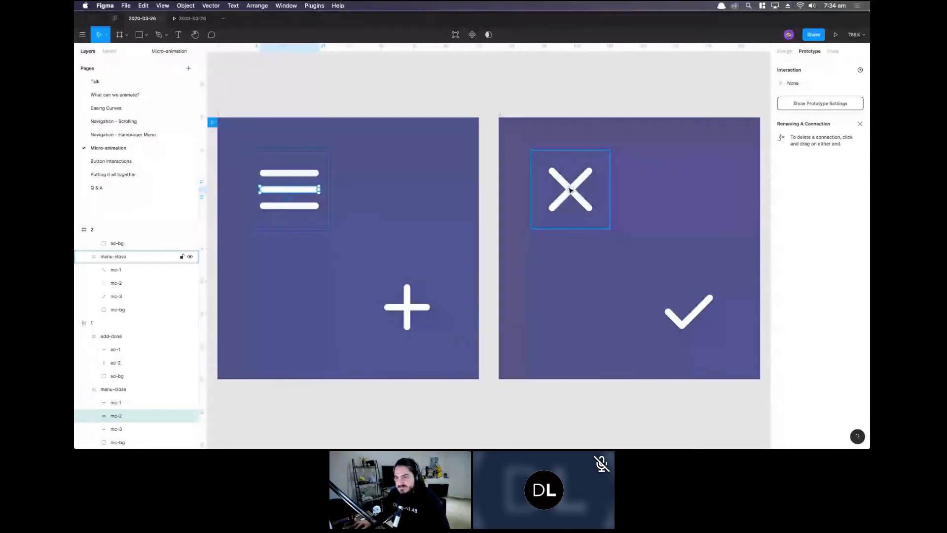
click(547, 283)
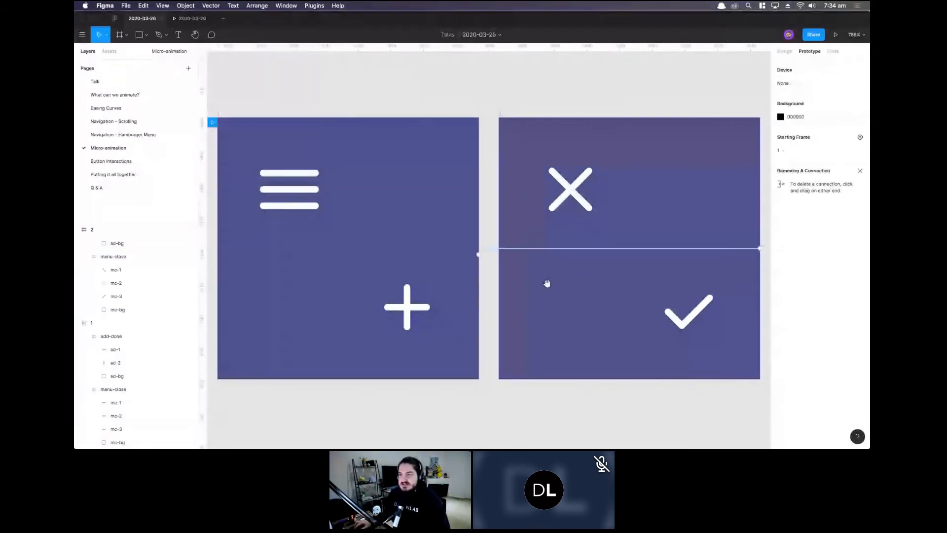
Switch to the running prototype, replay the icon animations repeatedly to watch how the bars transform, and return to the design file.
click(190, 18)
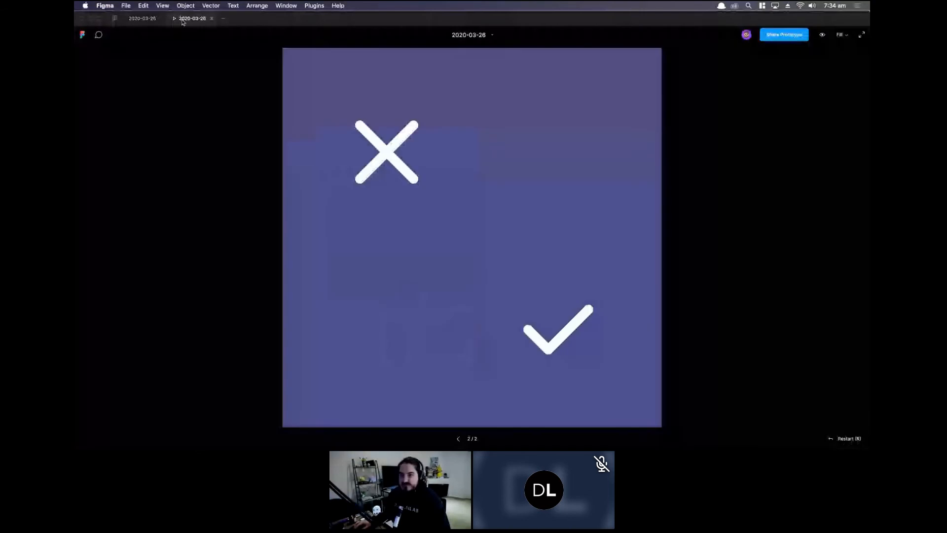
click(444, 240)
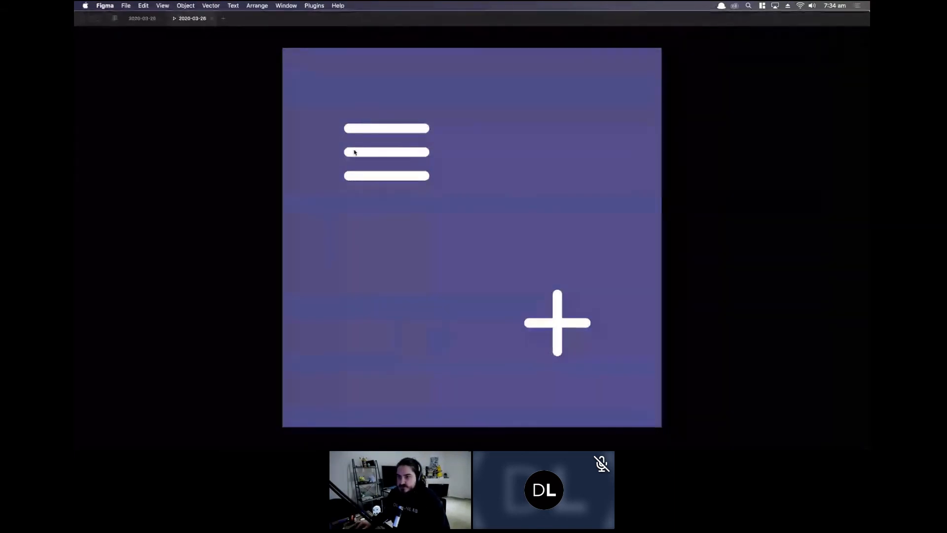
click(466, 159)
click(465, 159)
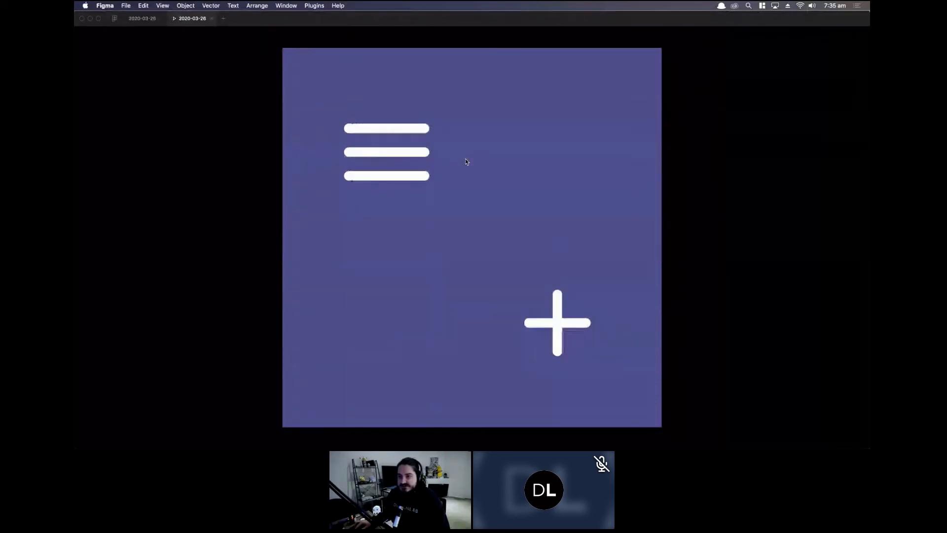
click(465, 160)
click(465, 160)
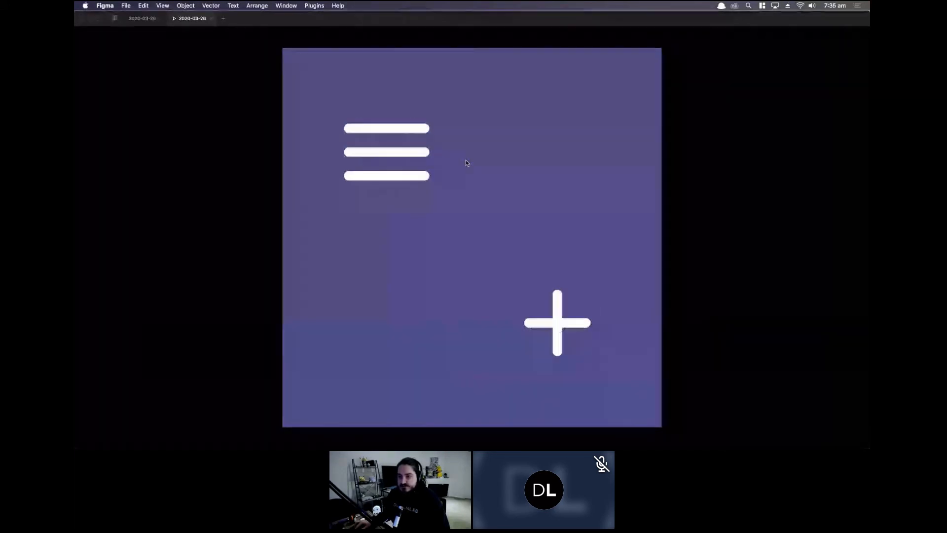
click(466, 160)
click(466, 160)
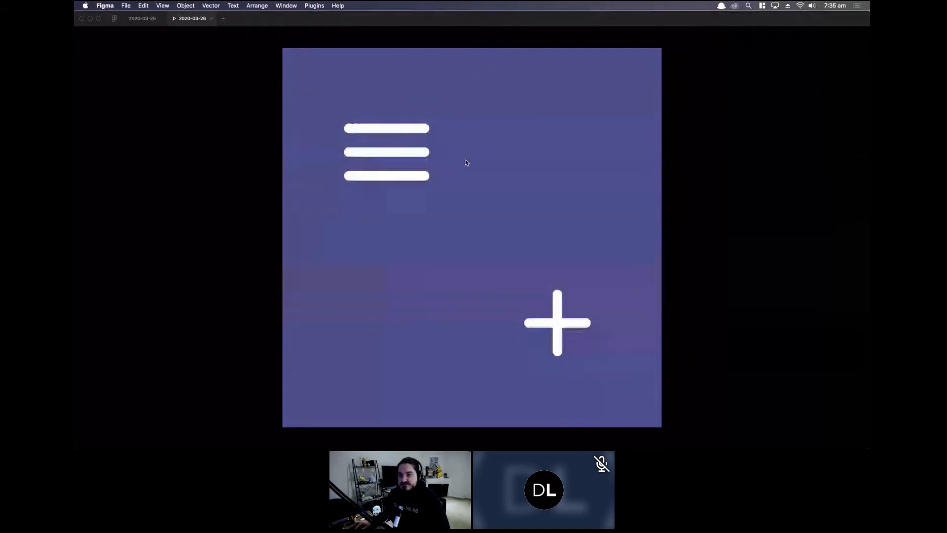
click(466, 159)
click(466, 159)
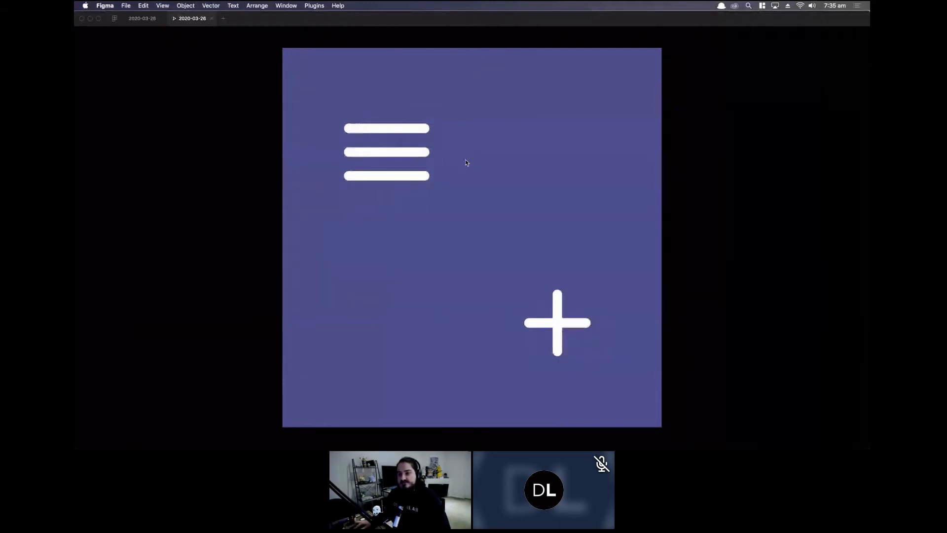
click(466, 159)
click(466, 160)
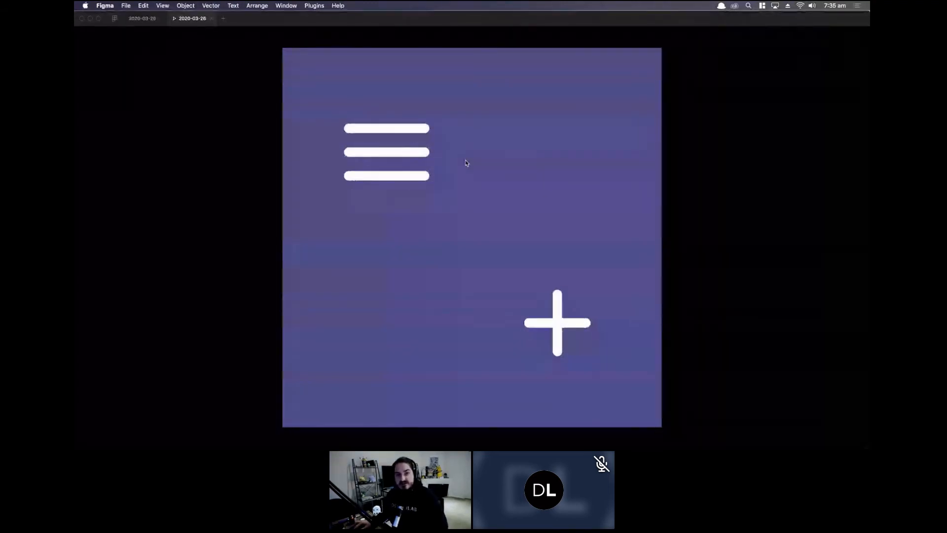
click(466, 159)
click(465, 158)
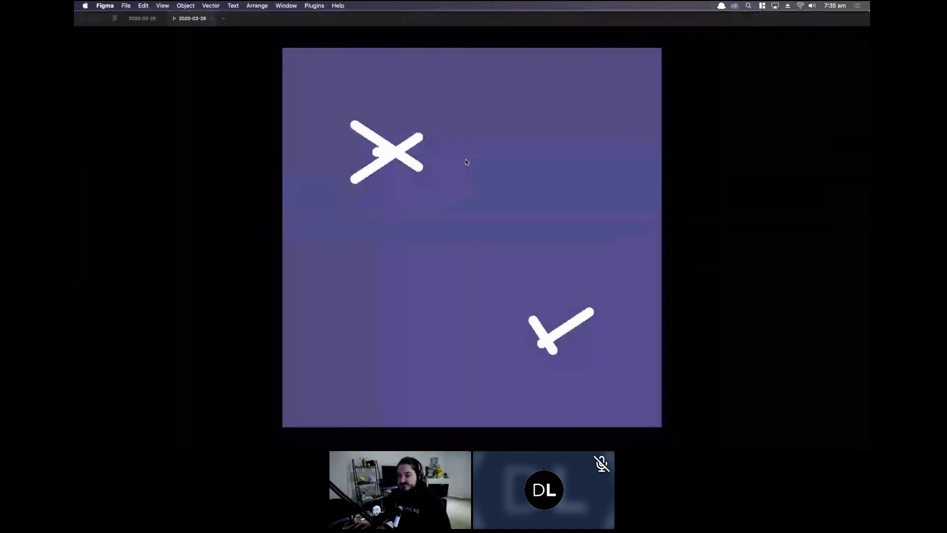
click(465, 159)
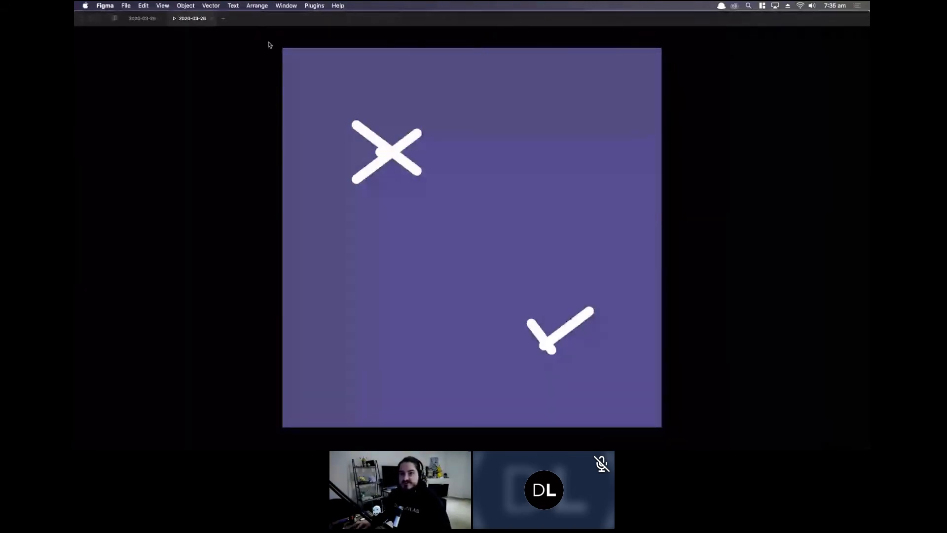
click(143, 20)
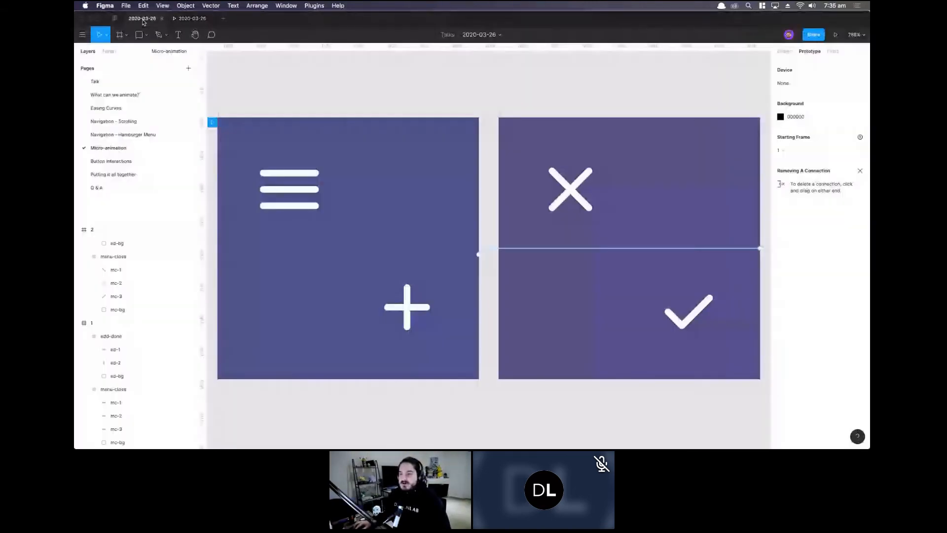
Inspect the bars of the add-done icons in both frames, selecting ad-2 in the plus and ad-2 and ad-1 in the checkmark.
double_click(401, 306)
click(408, 295)
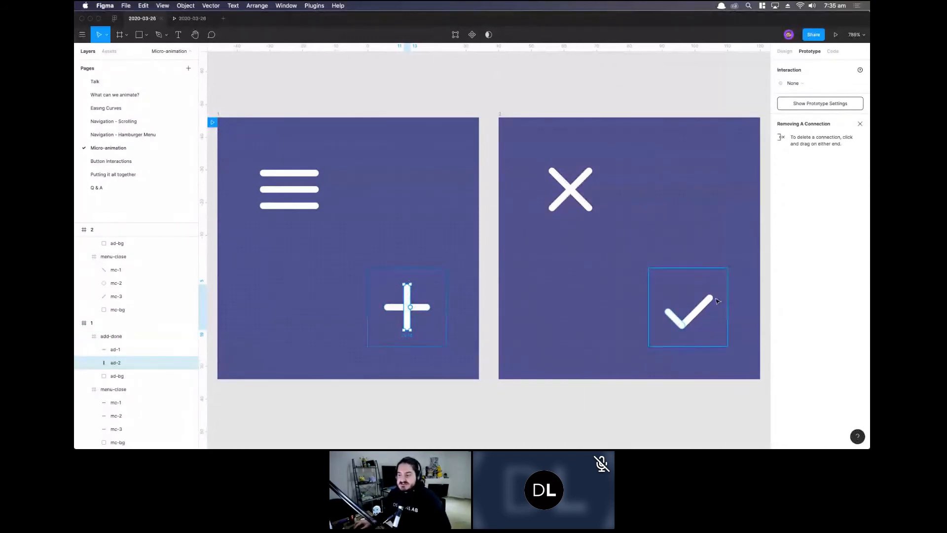
click(689, 322)
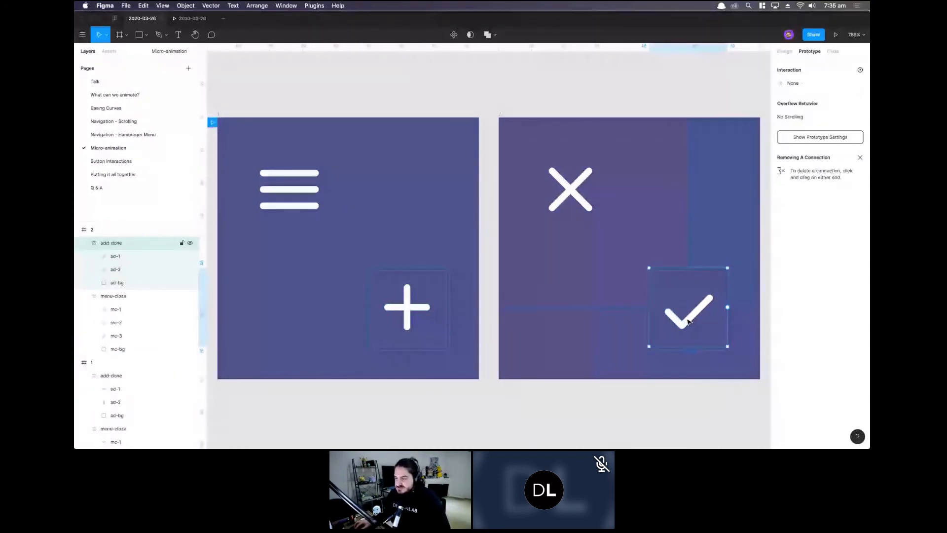
double_click(689, 322)
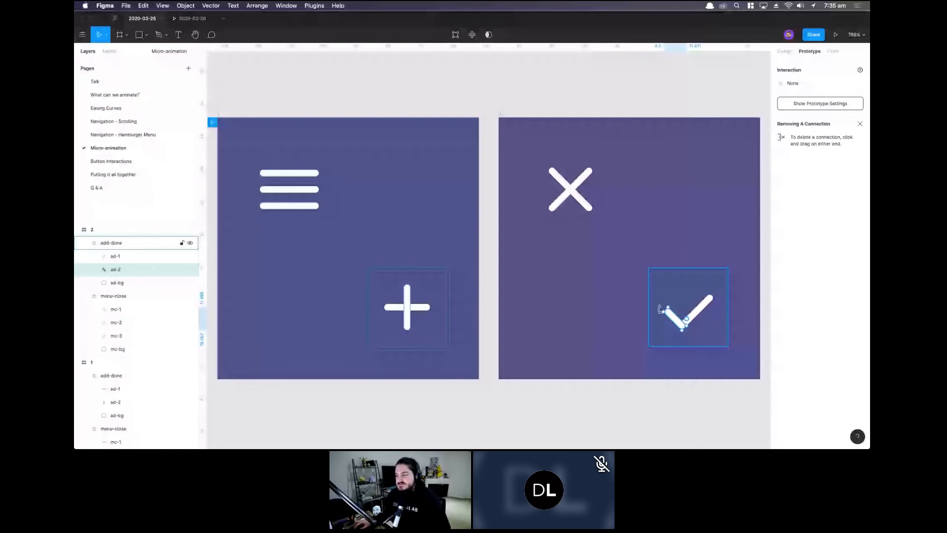
click(697, 312)
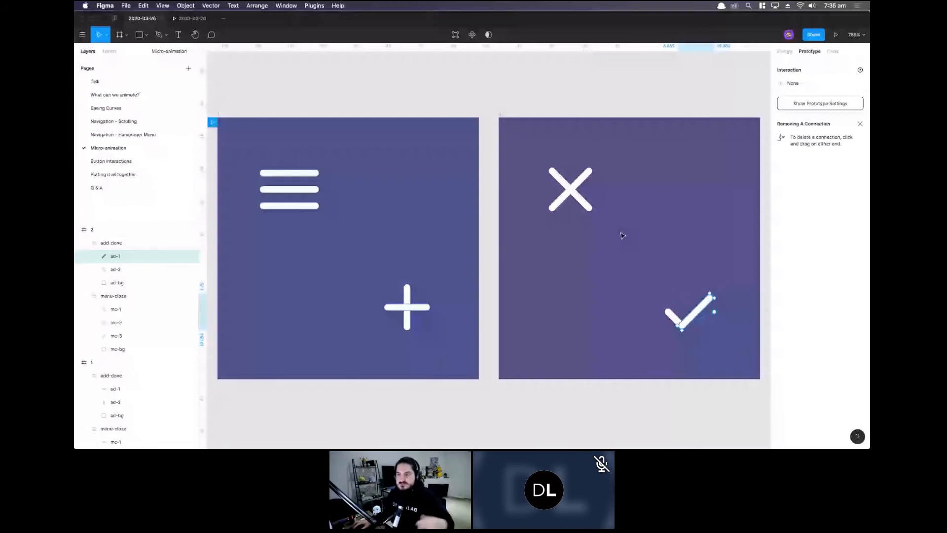
click(345, 89)
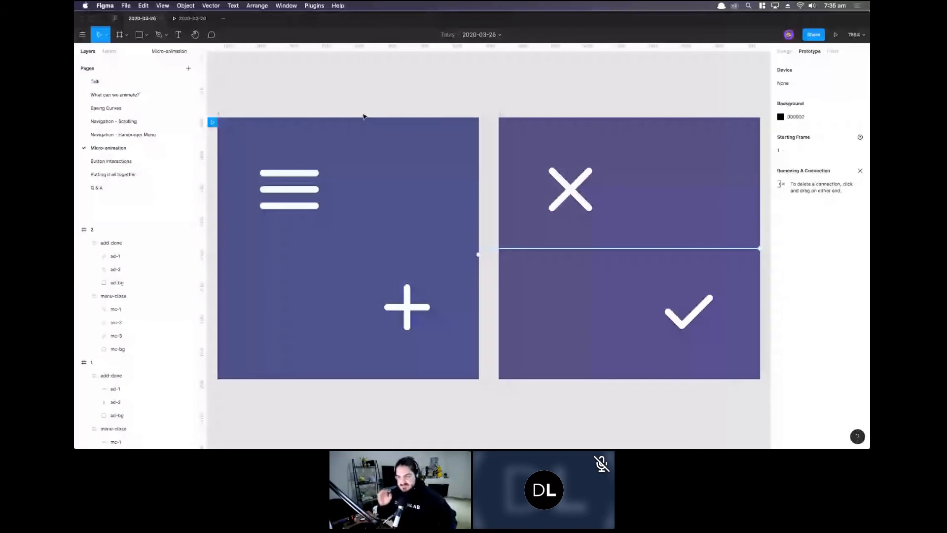
Go to the Button interactions page and inspect the prototype connections of the default button, the hover button and the ACTIVE frame.
key(Page_Down)
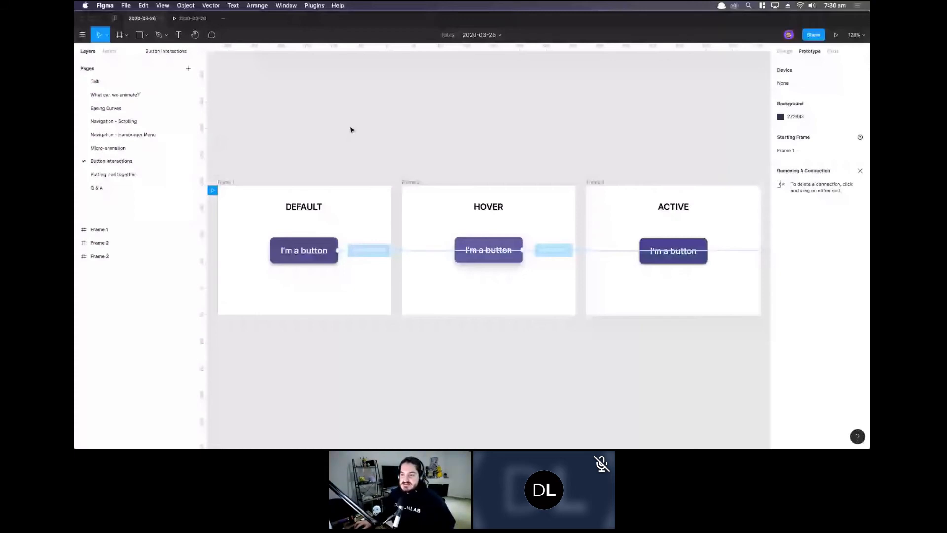
click(359, 253)
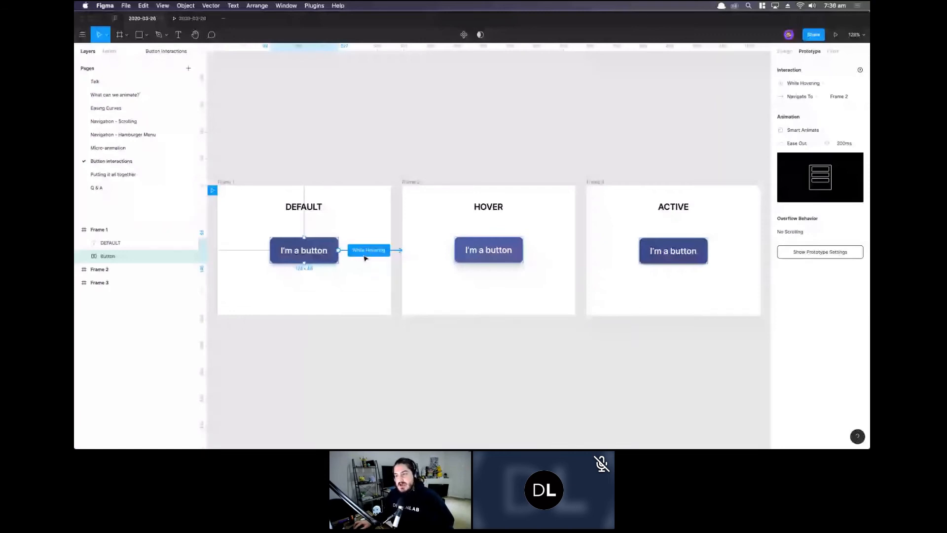
click(510, 254)
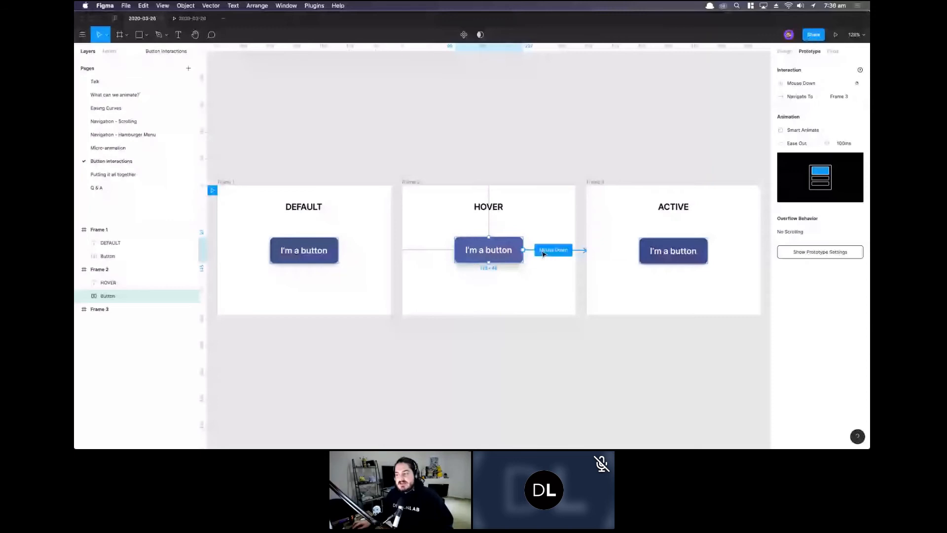
click(596, 183)
click(677, 252)
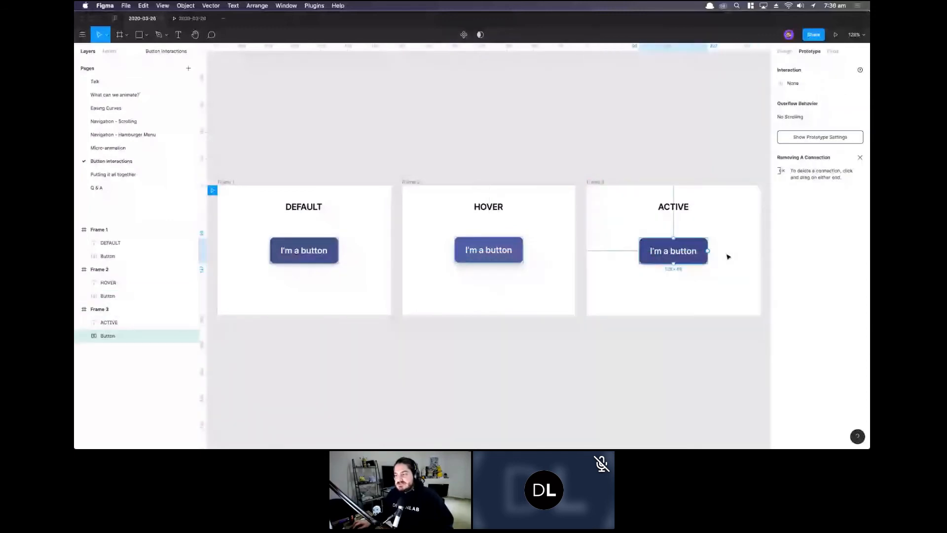
click(721, 253)
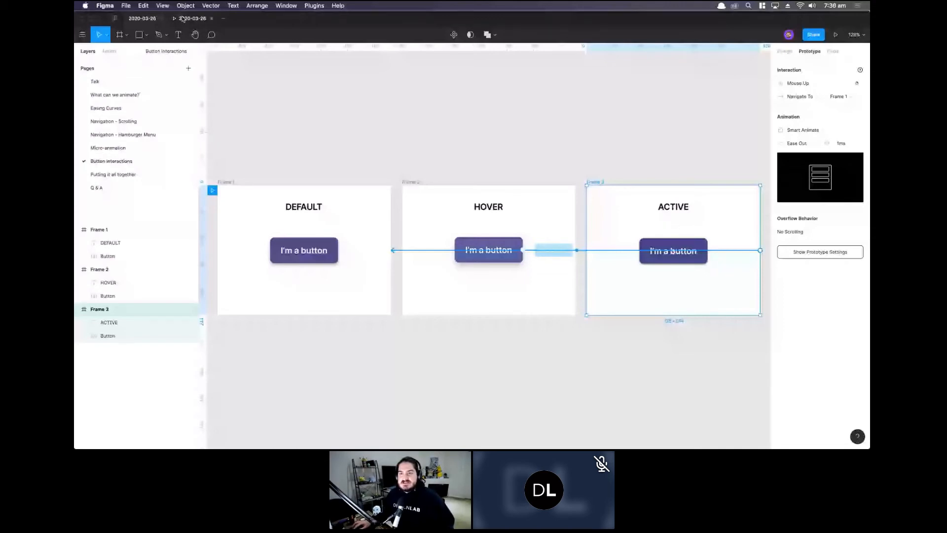
Switch to the running prototype and set its display scaling to scale down or up to fit.
click(211, 19)
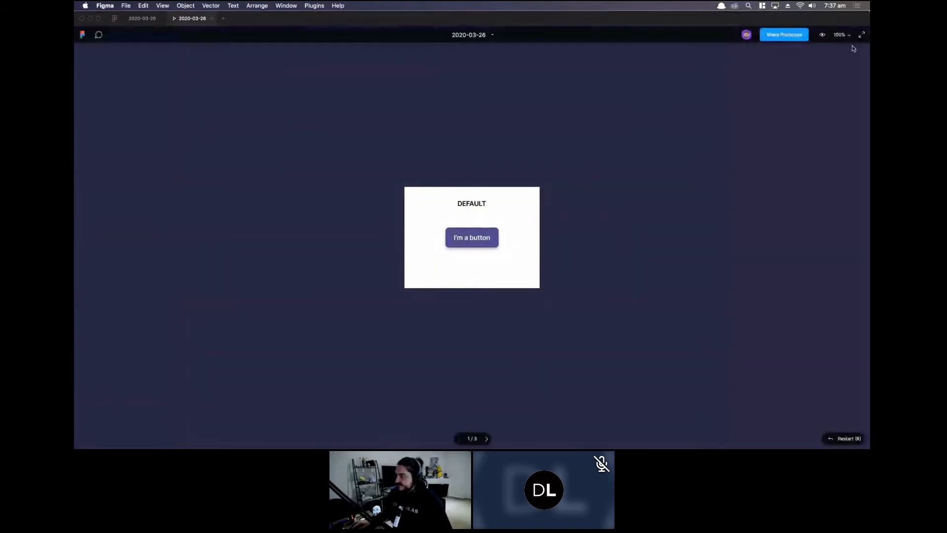
click(841, 34)
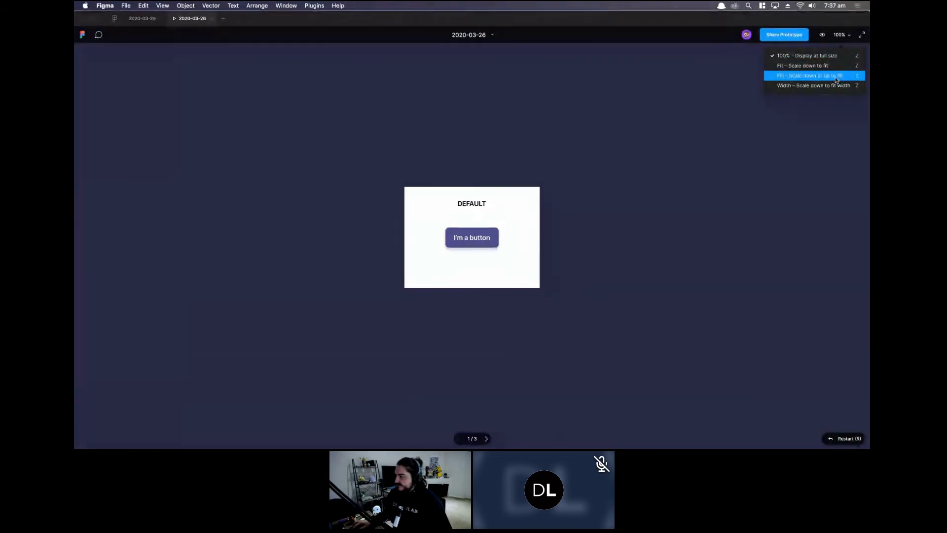
click(838, 76)
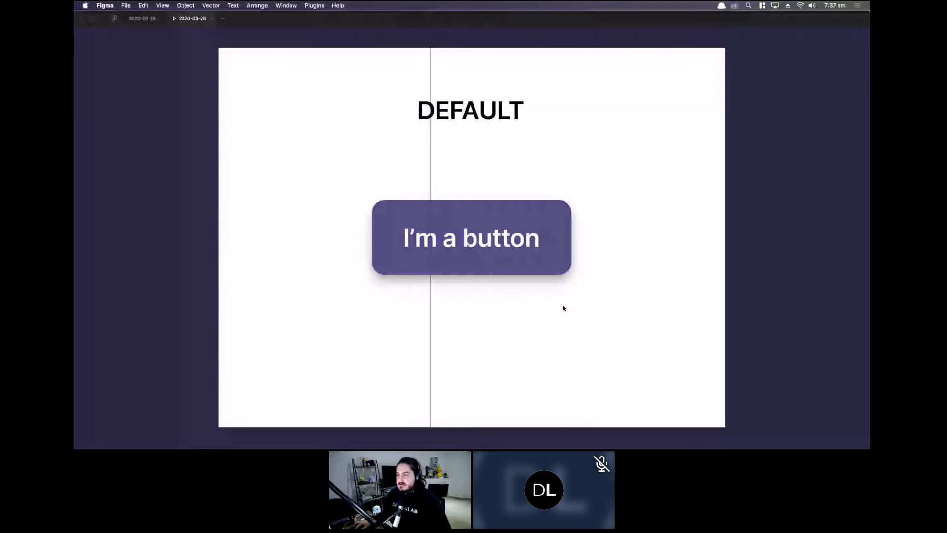
Test the button's default, hover and active states repeatedly in the prototype, and return to the design file.
click(517, 262)
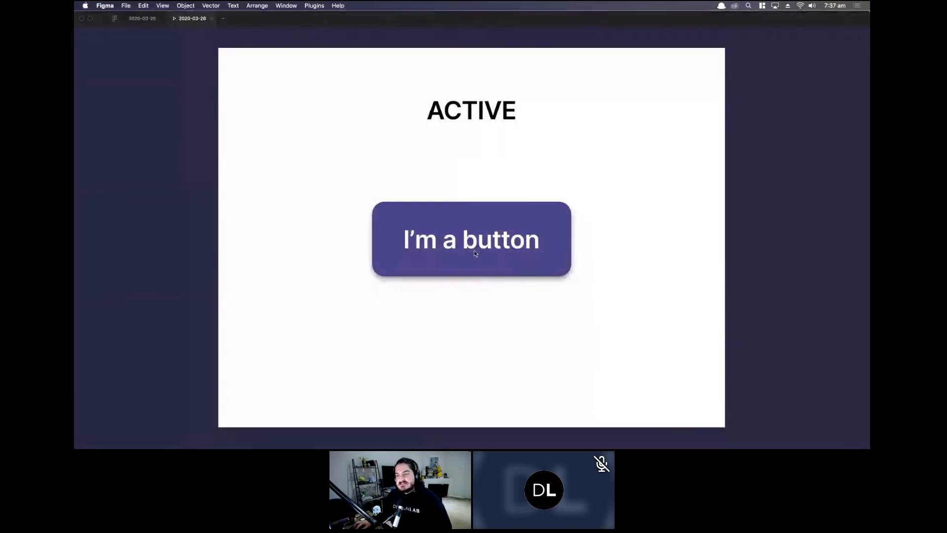
click(457, 251)
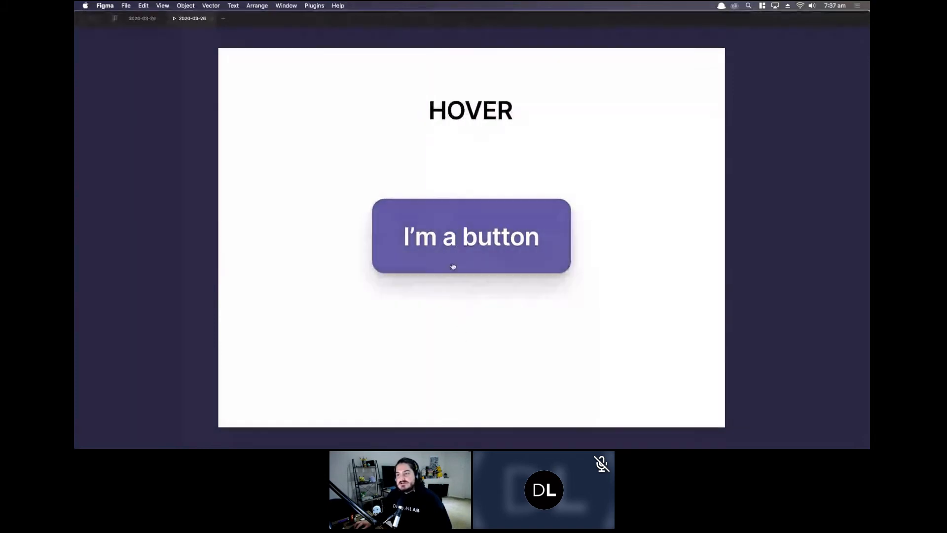
click(453, 266)
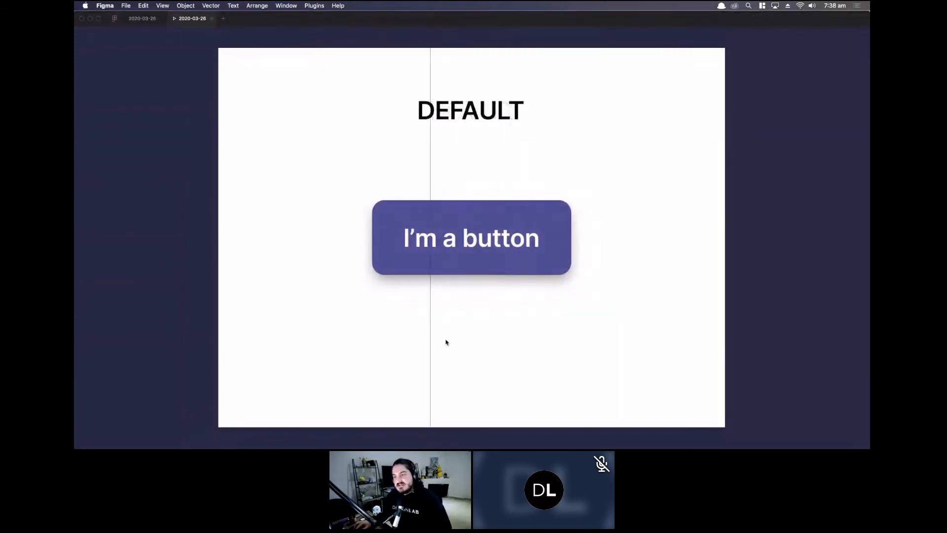
click(467, 265)
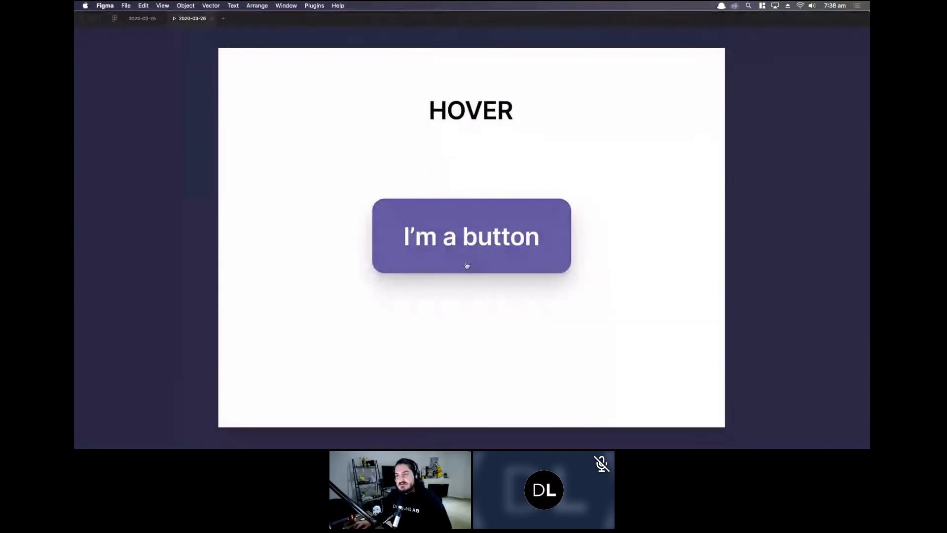
click(467, 266)
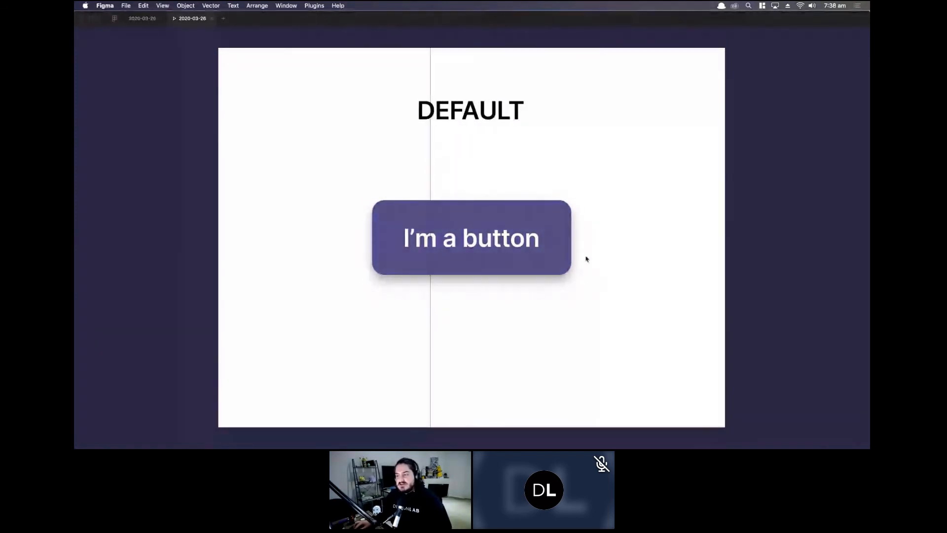
click(559, 254)
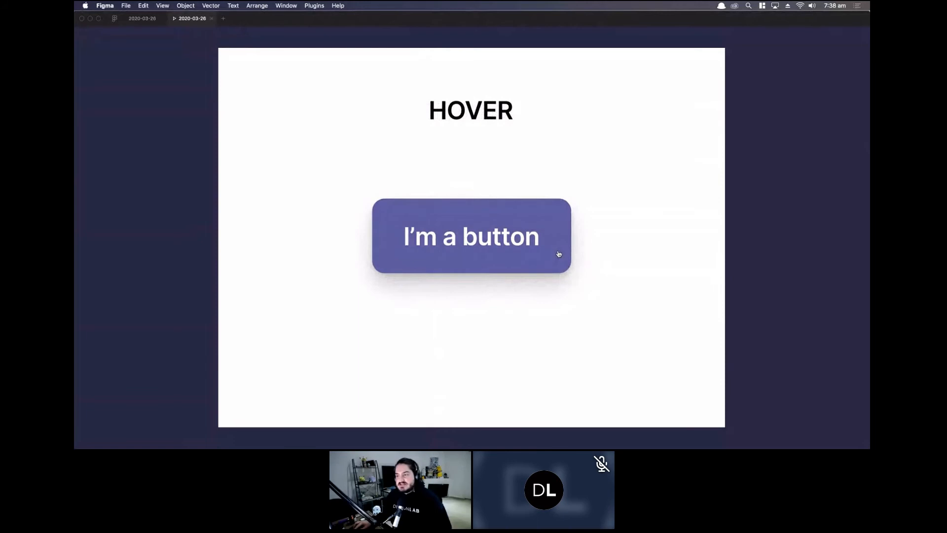
click(559, 254)
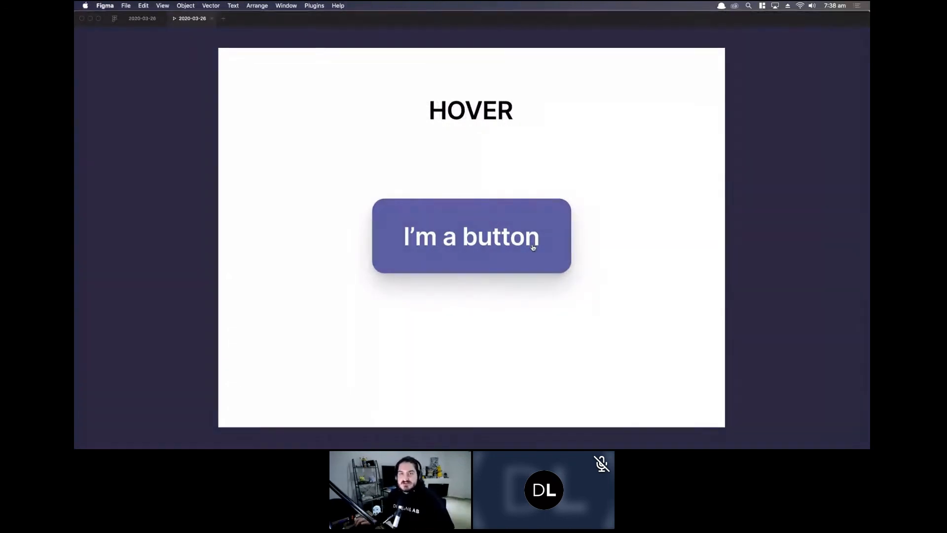
click(142, 18)
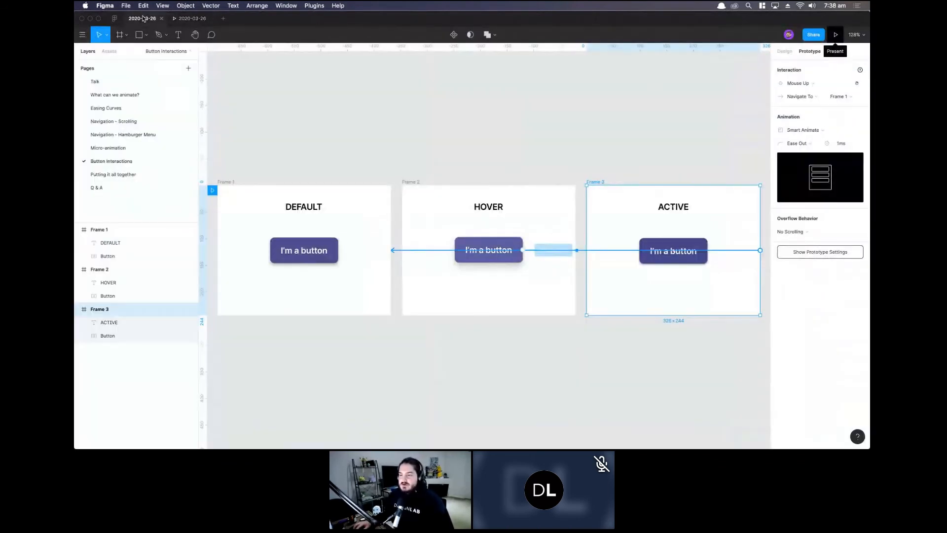
Open the Putting it all together page and look over its app screens, feed, Status Bar and Post components, and credits frames.
click(135, 175)
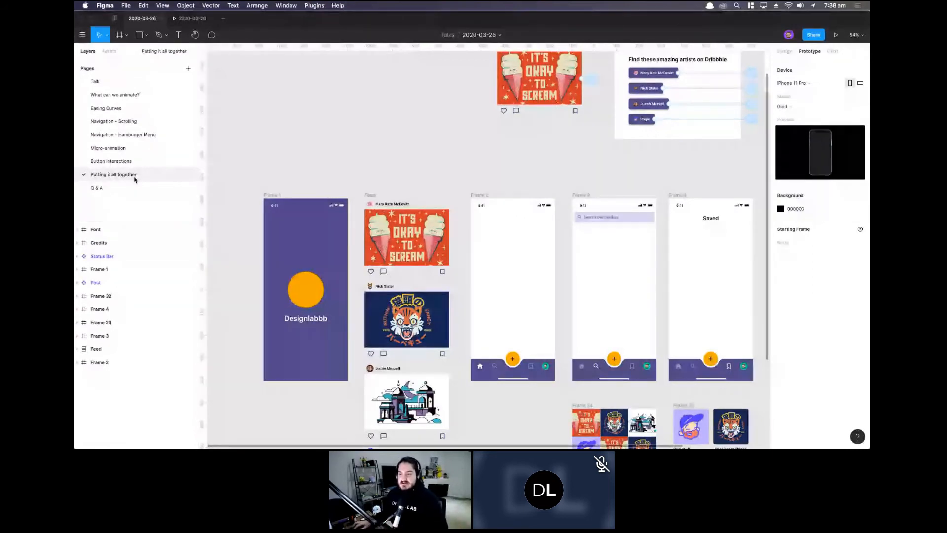
scroll(324, 200, right, 2)
scroll(324, 200, down, 1)
scroll(324, 200, down, 1)
scroll(324, 199, left, 1)
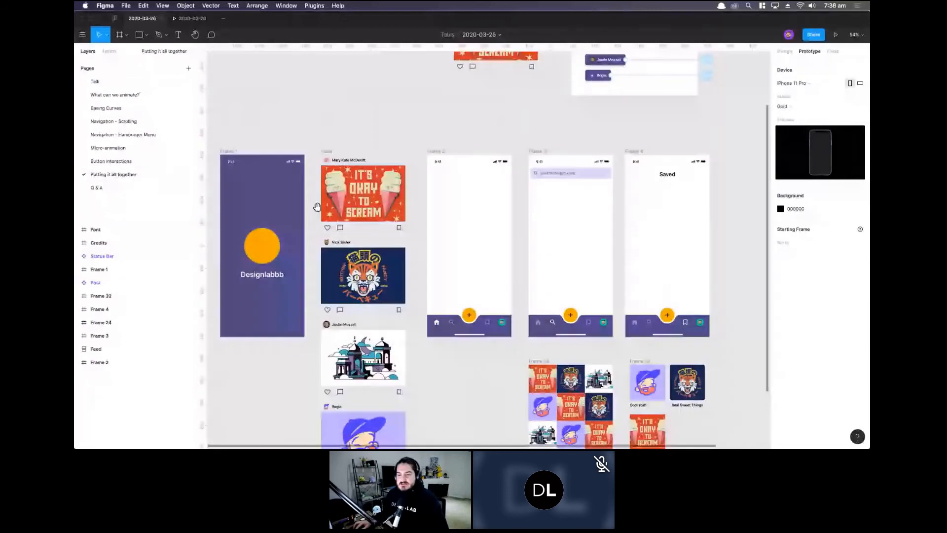
scroll(317, 207, left, 2)
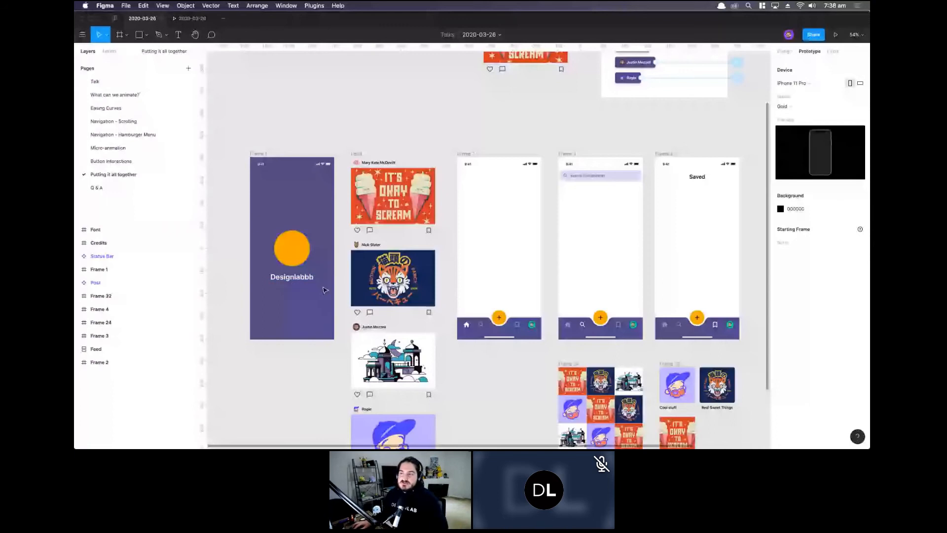
scroll(471, 243, up, 4)
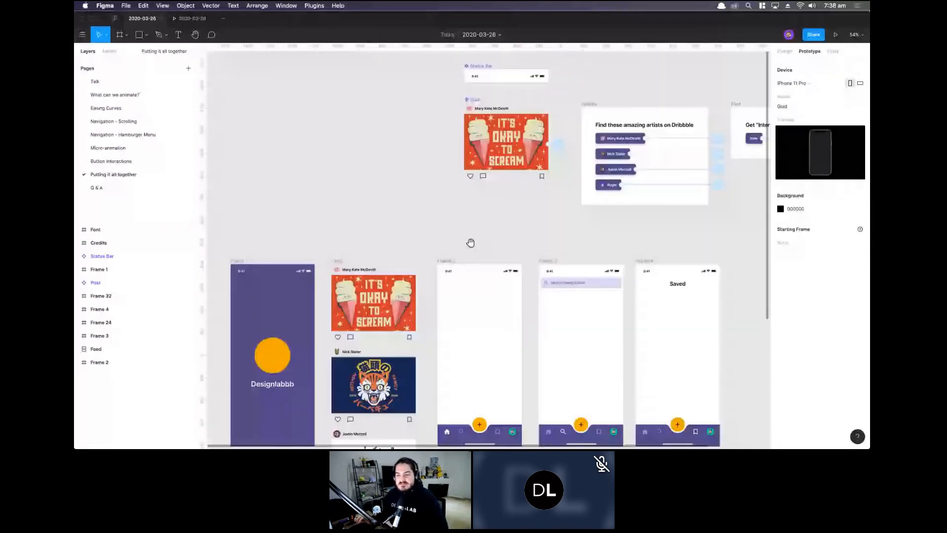
scroll(470, 243, right, 3)
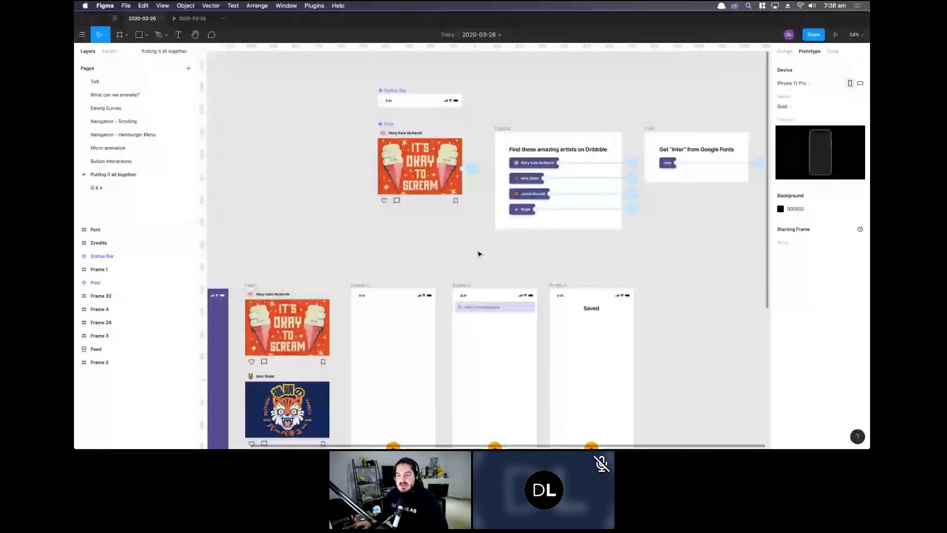
scroll(410, 323, down, 3)
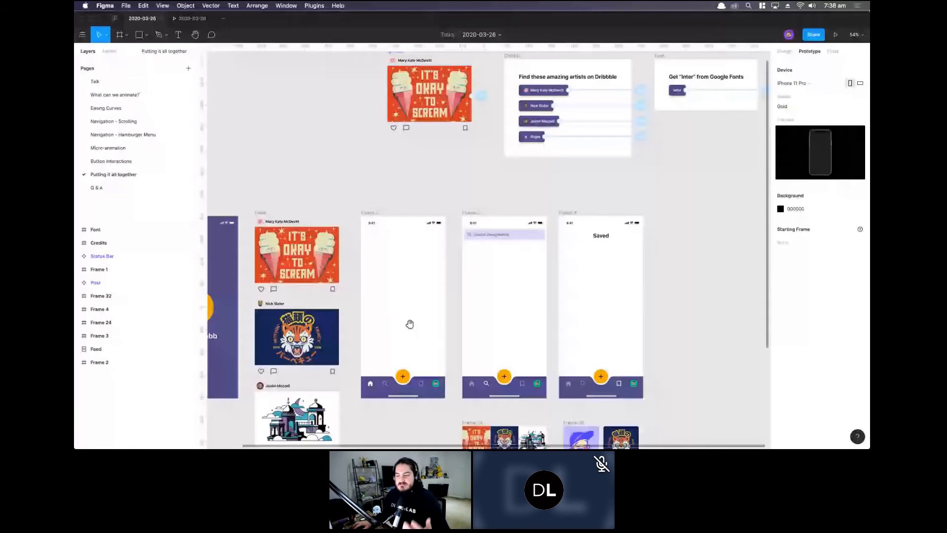
scroll(409, 324, down, 2)
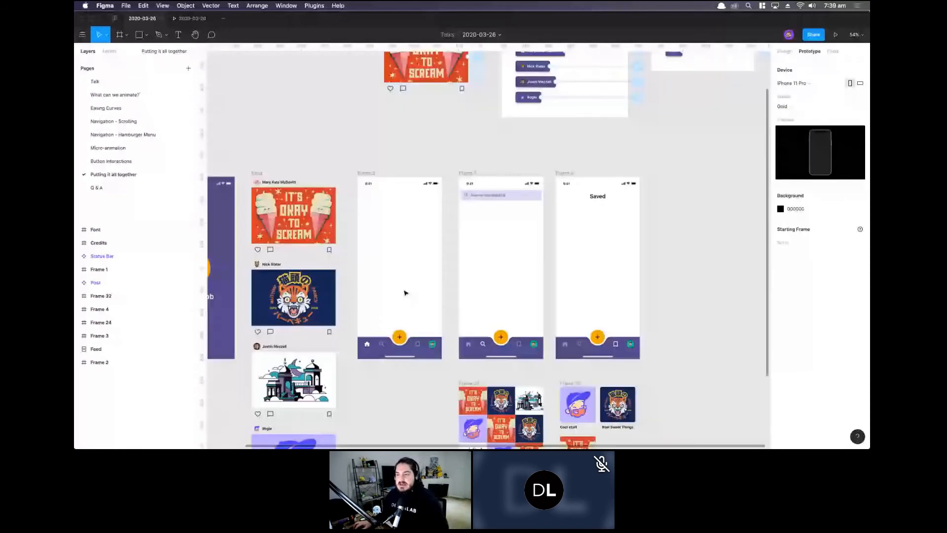
scroll(392, 202, up, 2)
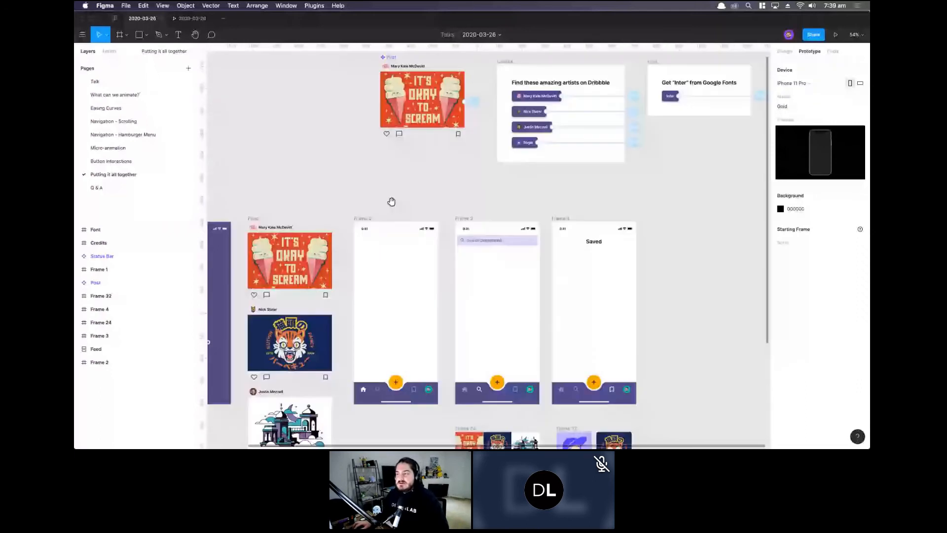
scroll(511, 243, up, 2)
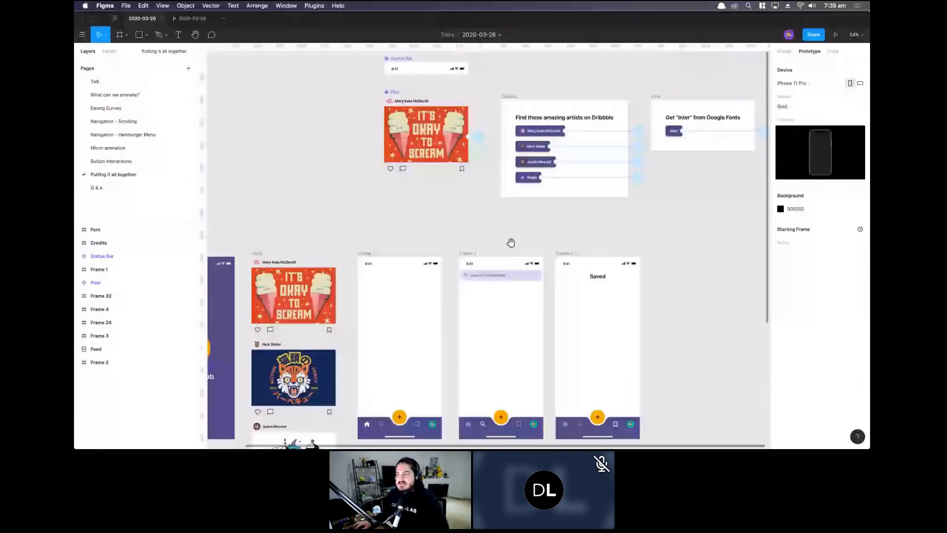
drag(511, 243, 490, 250)
Examine the first artist button's Open URL interaction in the Credits frame, inspect its name text layer, and clear the selection.
drag(478, 102, 632, 233)
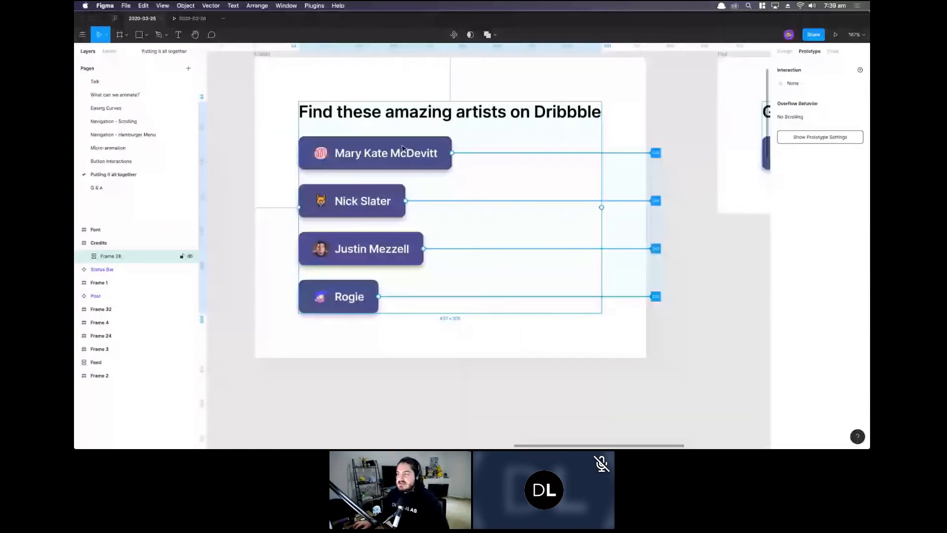
click(656, 154)
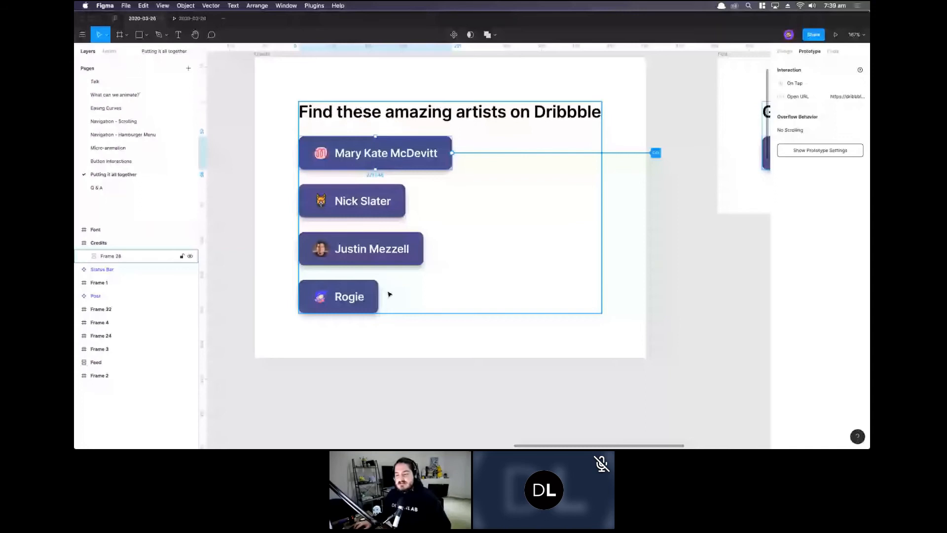
click(463, 389)
key(super+0)
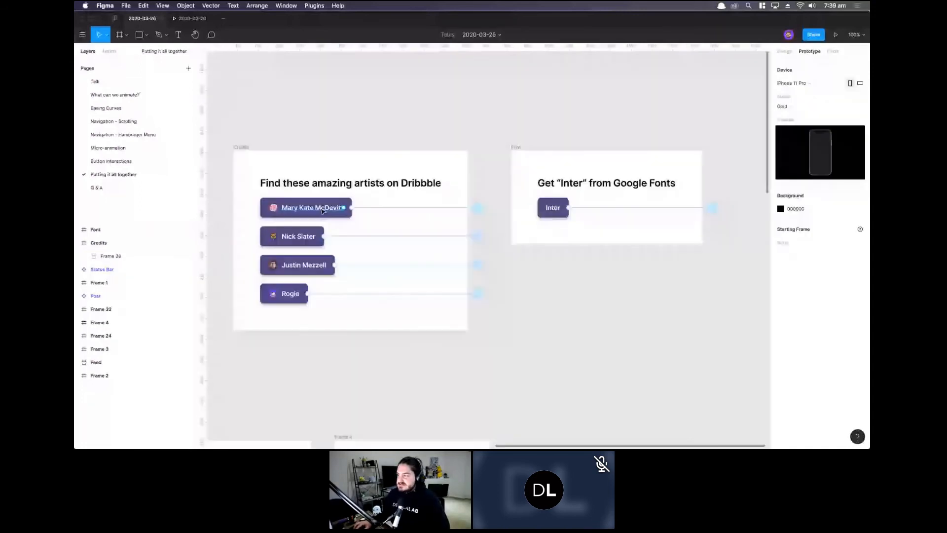
super+click(323, 211)
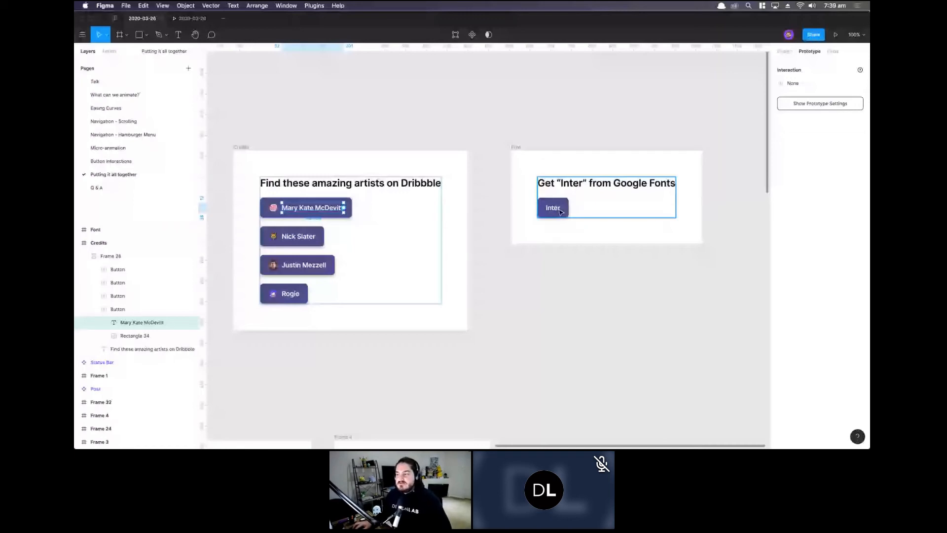
key(Escape)
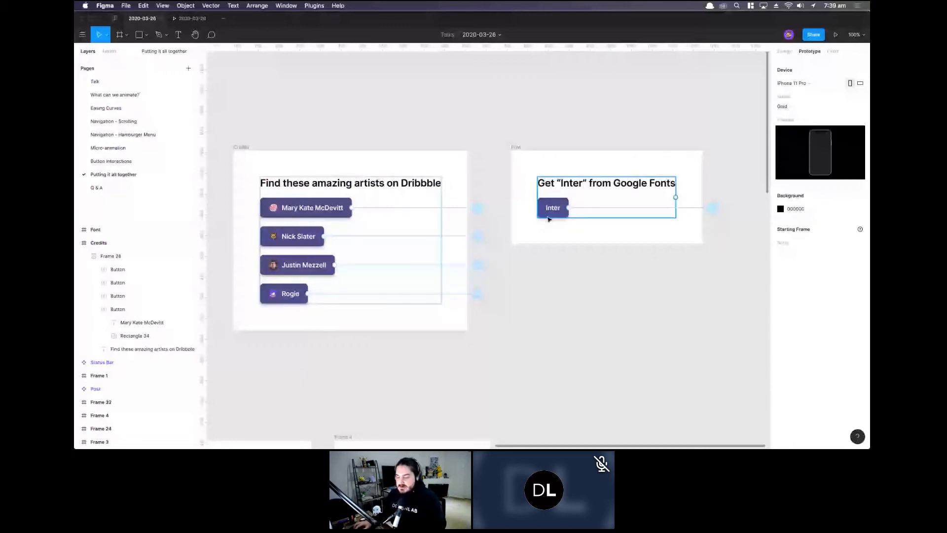
Duplicate the home screen frame Frame 2 twice, placing the two copies side by side beyond the Saved screen.
key(super+minus)
key(super+minus)
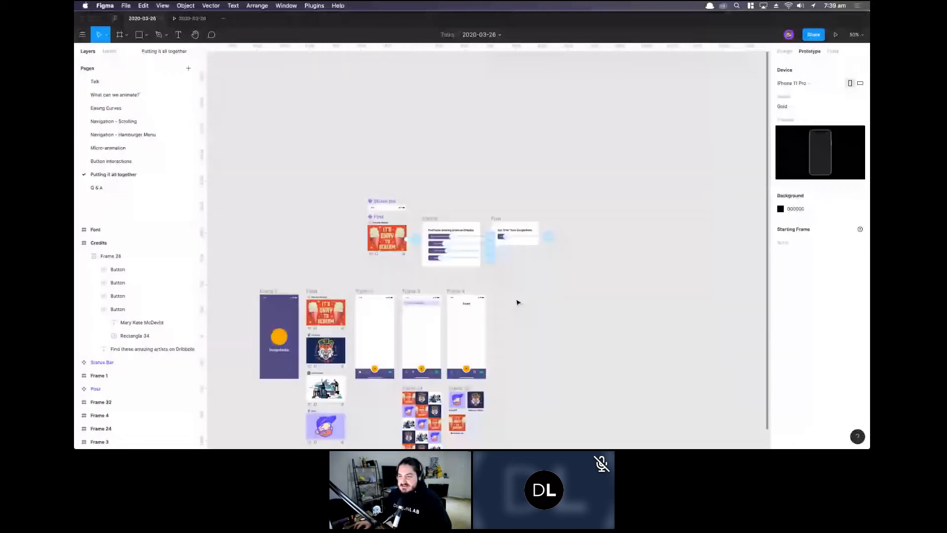
scroll(517, 302, up, 5)
scroll(450, 313, up, 1)
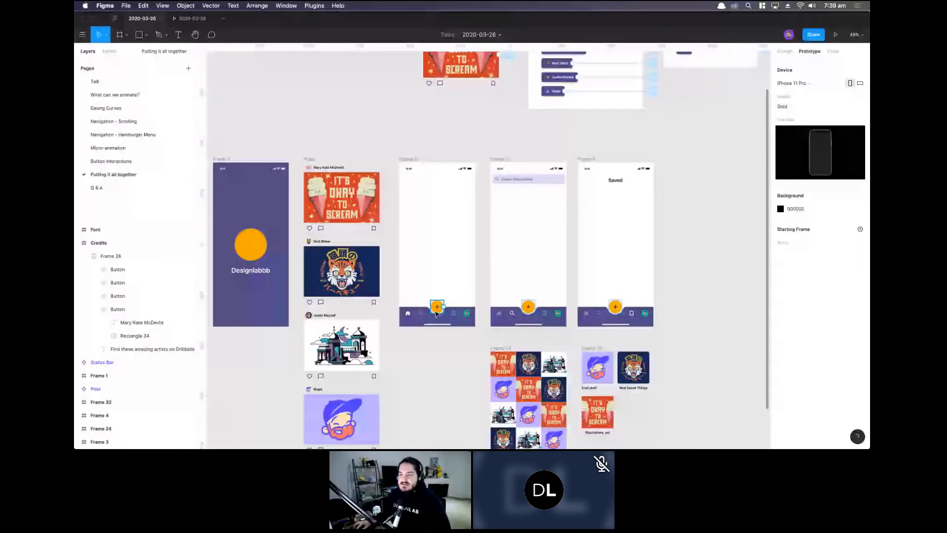
scroll(436, 313, right, 2)
scroll(437, 314, down, 1)
click(330, 121)
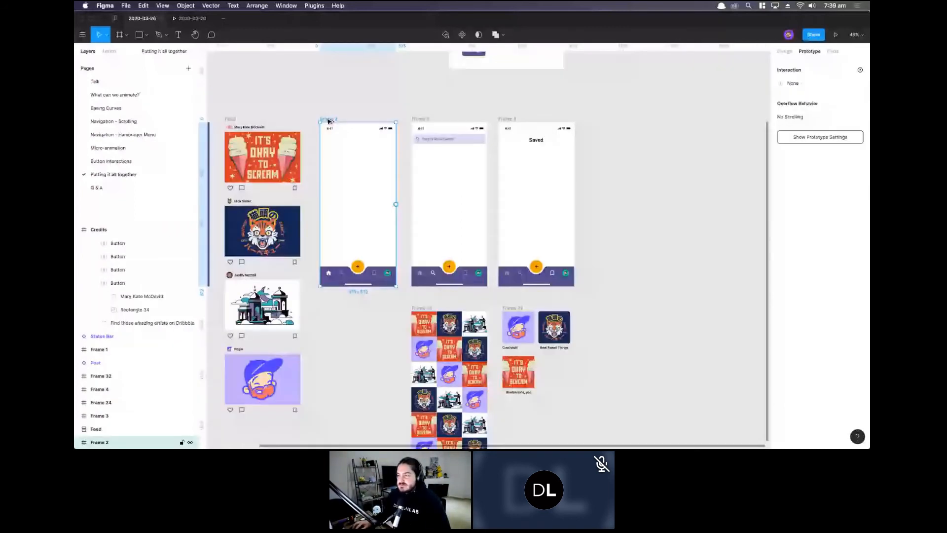
drag(328, 121, 617, 125)
scroll(618, 124, right, 2)
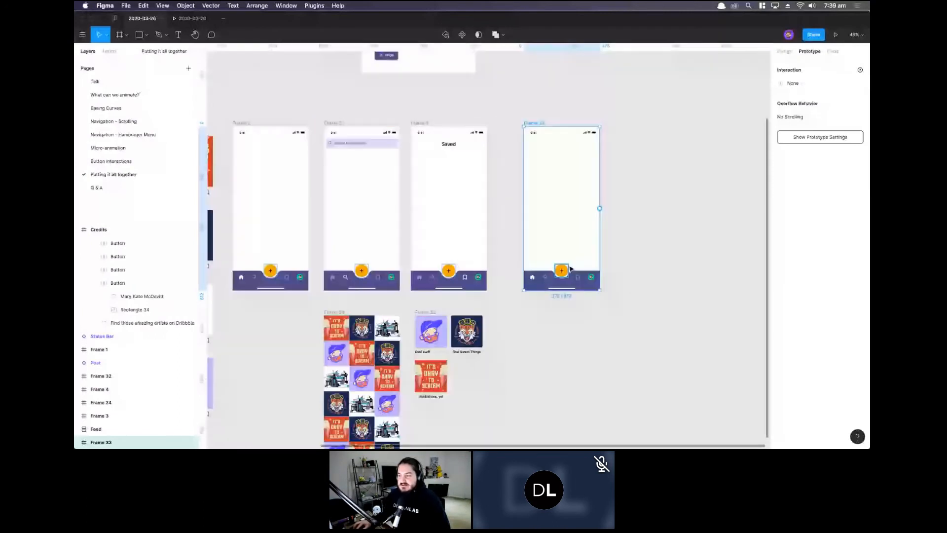
click(564, 270)
click(539, 234)
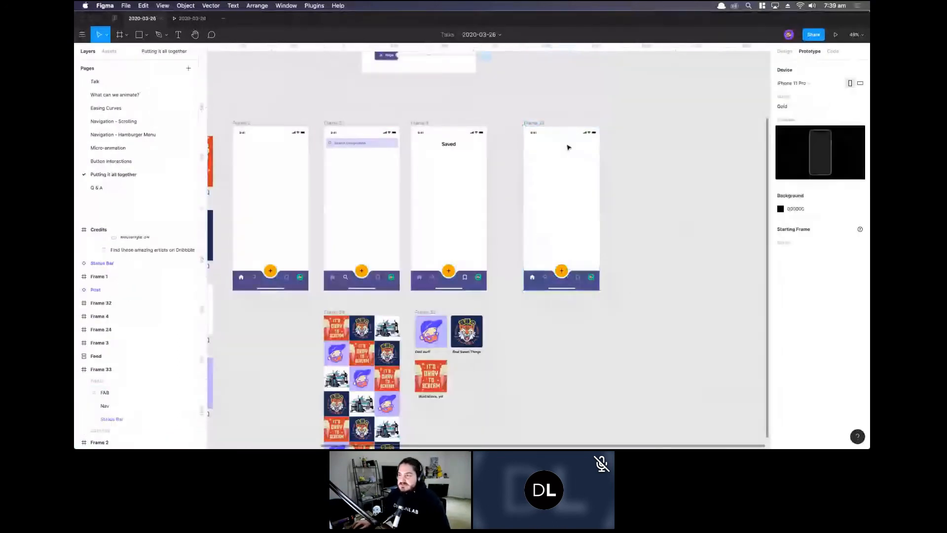
click(538, 123)
drag(537, 123, 620, 124)
Enlarge the add button's orange background in Frame 34 to about 374 × 878 and position it just below the status bar.
click(647, 267)
drag(650, 264, 682, 183)
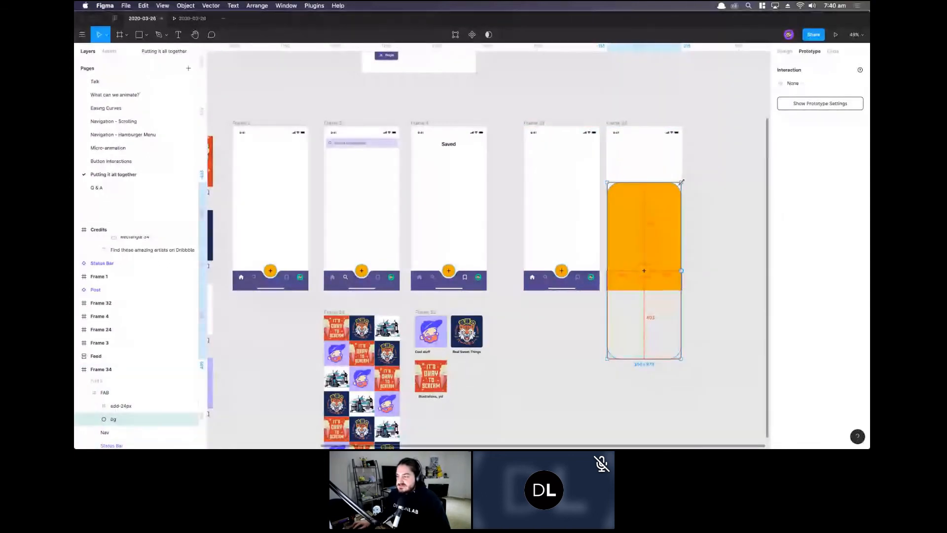
drag(662, 213, 665, 172)
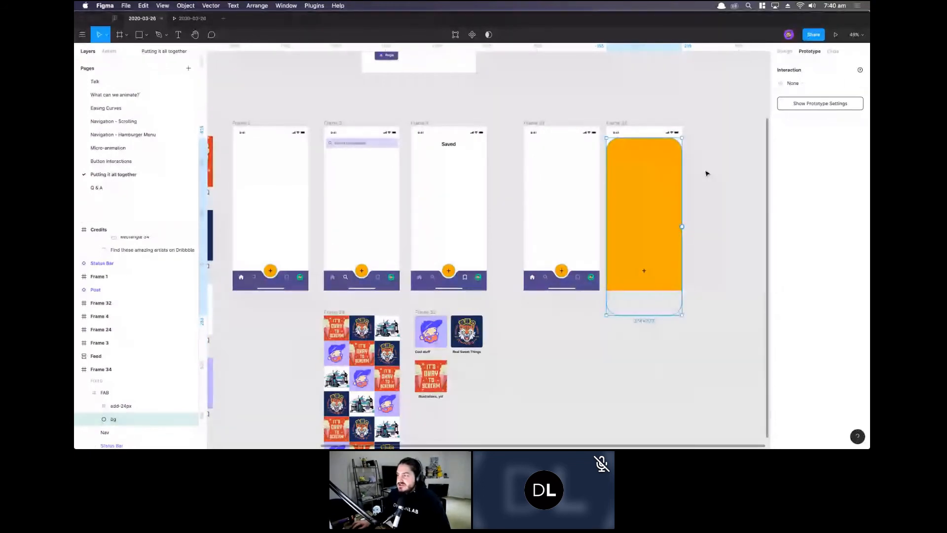
Set the enlarged orange background's corner radius to 16 and its width to 375.
click(785, 51)
click(835, 114)
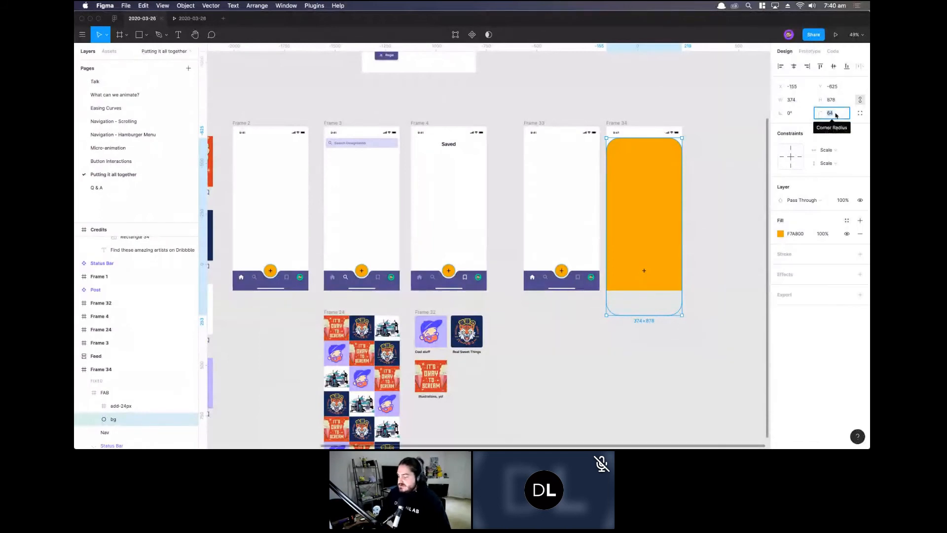
text(0)
key(Return)
click(719, 178)
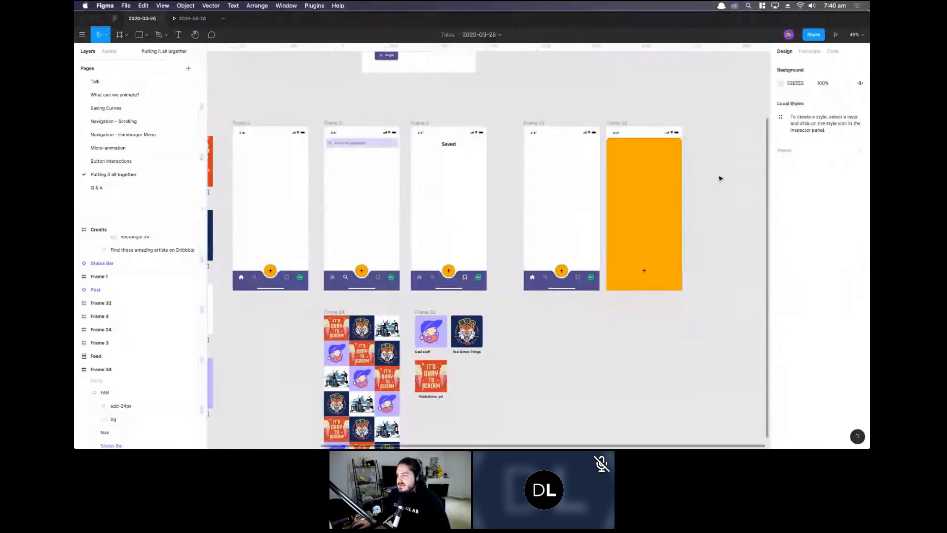
scroll(714, 169, down, 1)
click(664, 217)
click(799, 101)
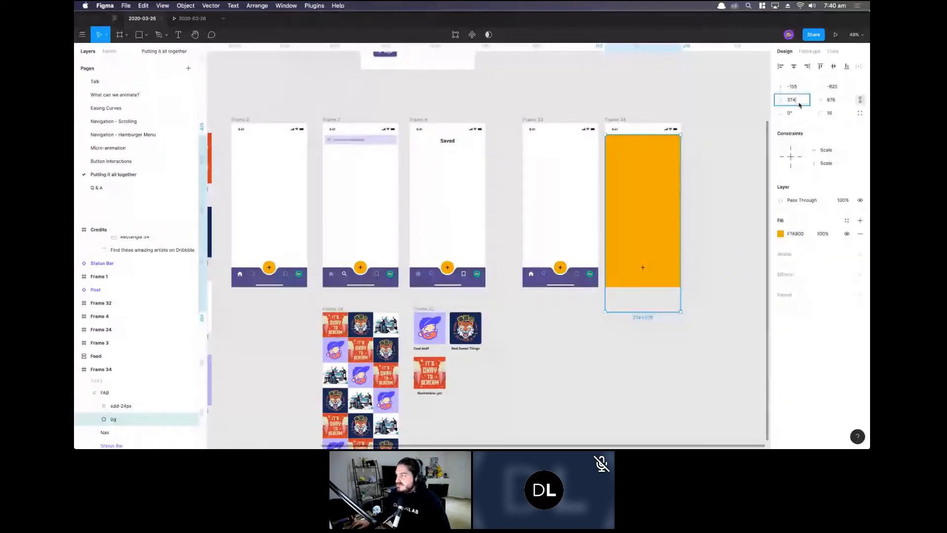
text(375)
key(Return)
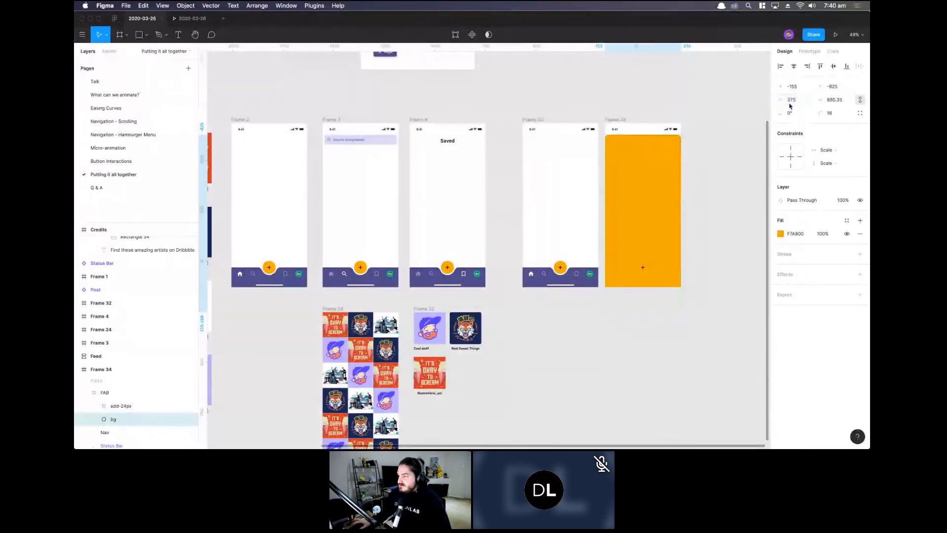
click(726, 186)
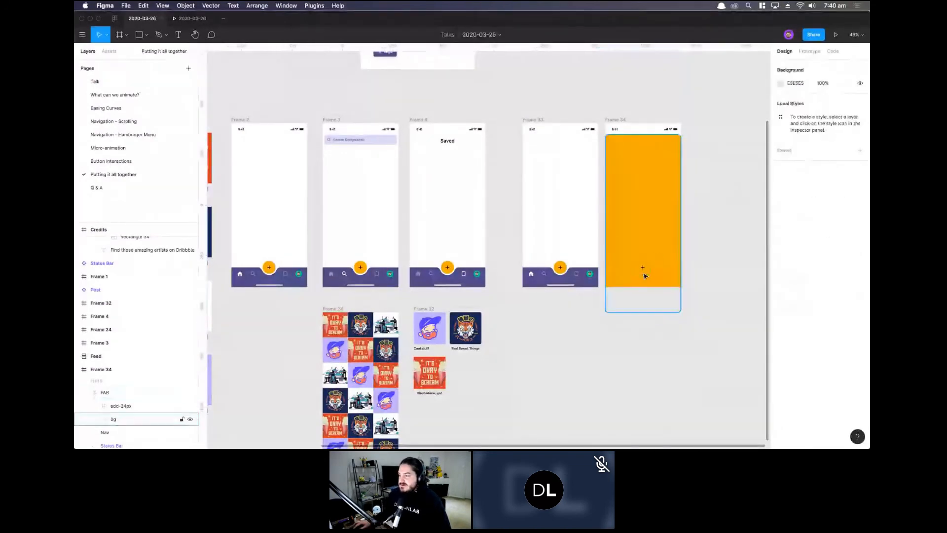
Set the fill opacity of the plus icon's vector in Frame 34 to 0%.
click(643, 267)
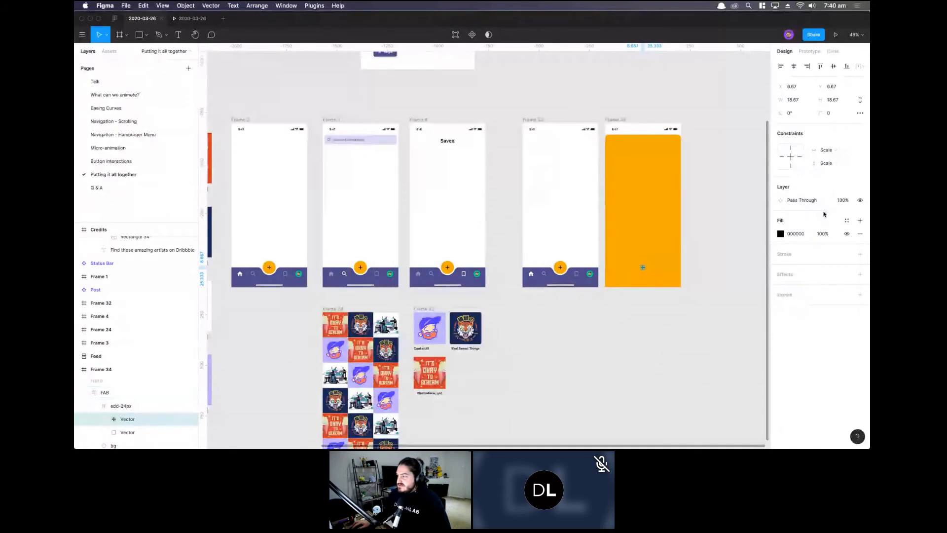
click(823, 234)
text(0)
key(Return)
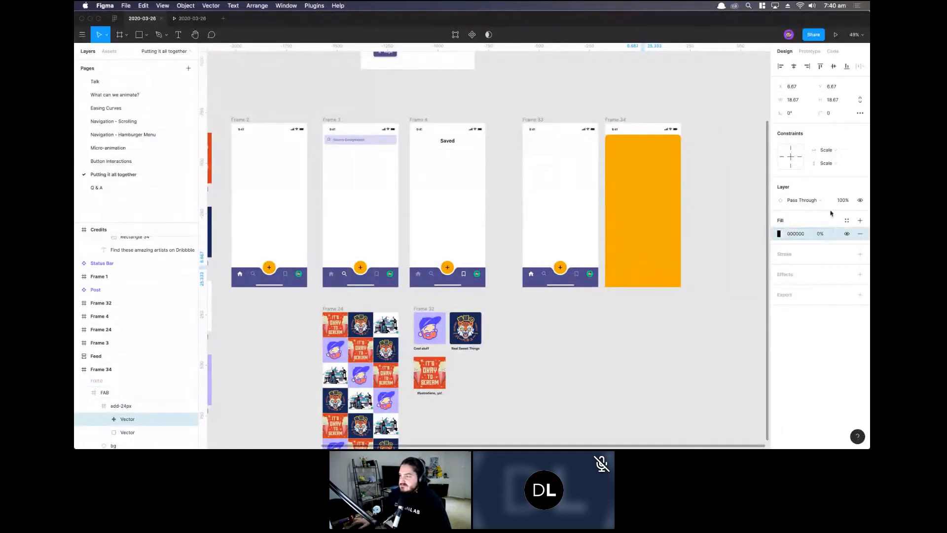
click(664, 78)
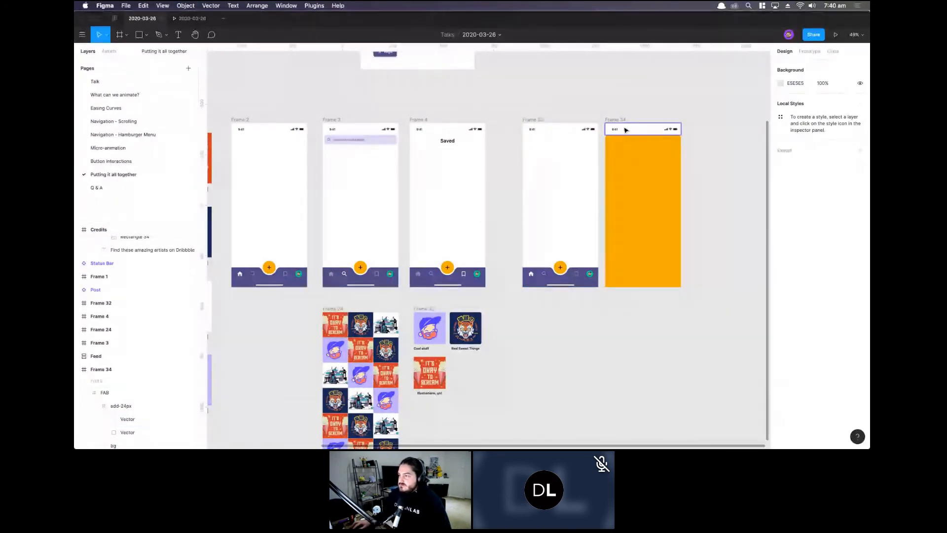
Create a prototype connection from Frame 34's status bar back to Frame 33.
click(625, 130)
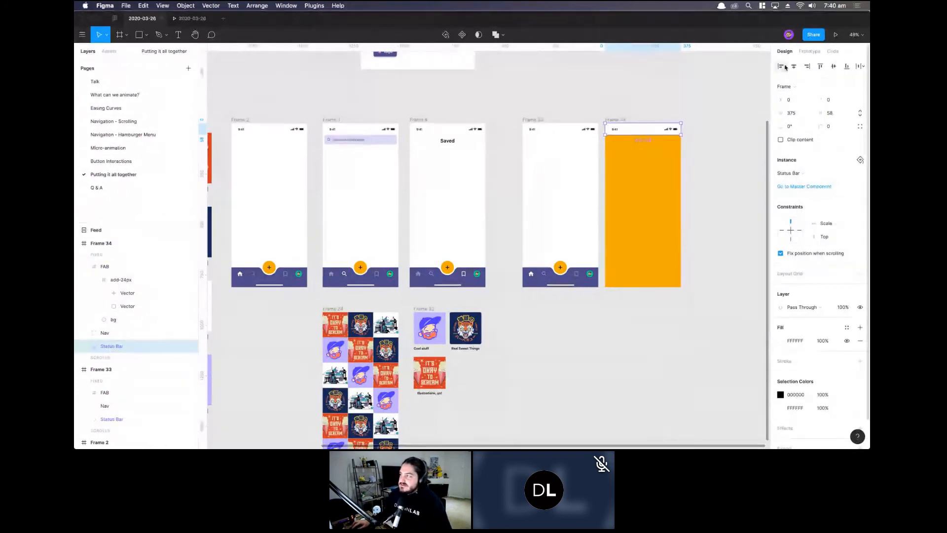
key(shift+e)
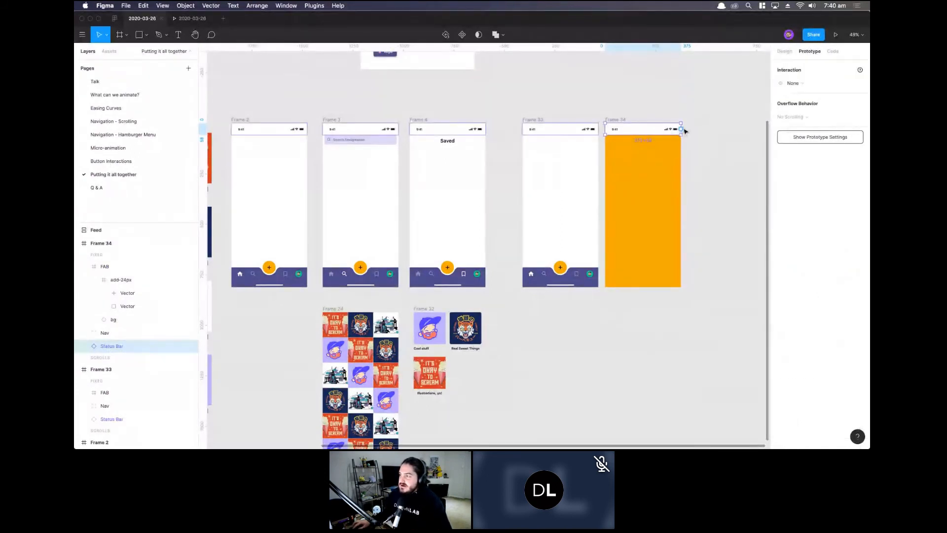
drag(681, 130, 567, 174)
click(630, 99)
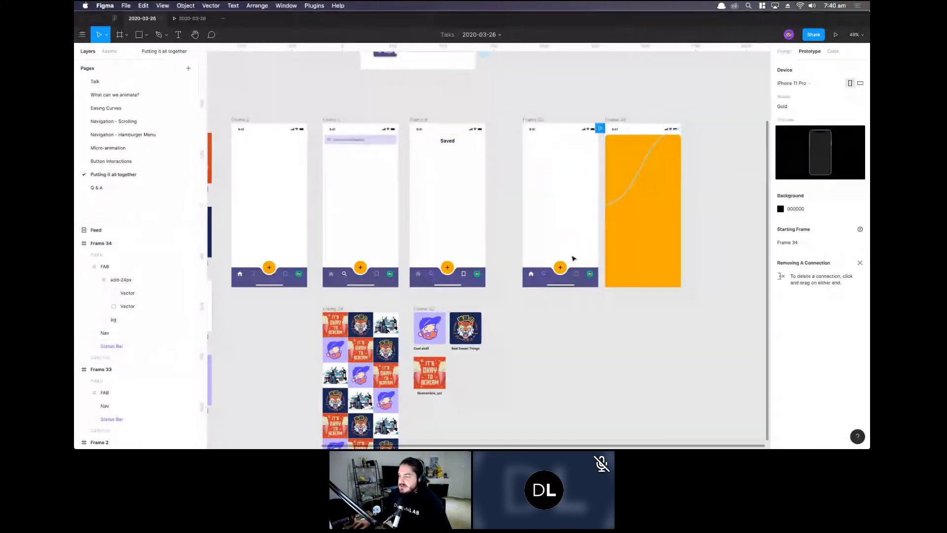
Connect Frame 33's add button to Frame 34 on tap, using Smart Animate with Ease Out over 200 ms.
click(561, 267)
drag(567, 267, 644, 248)
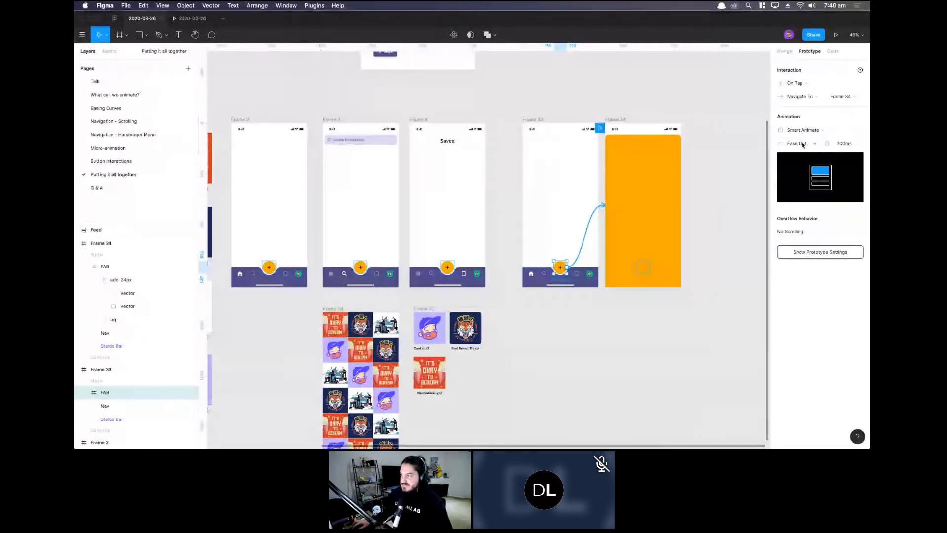
click(714, 125)
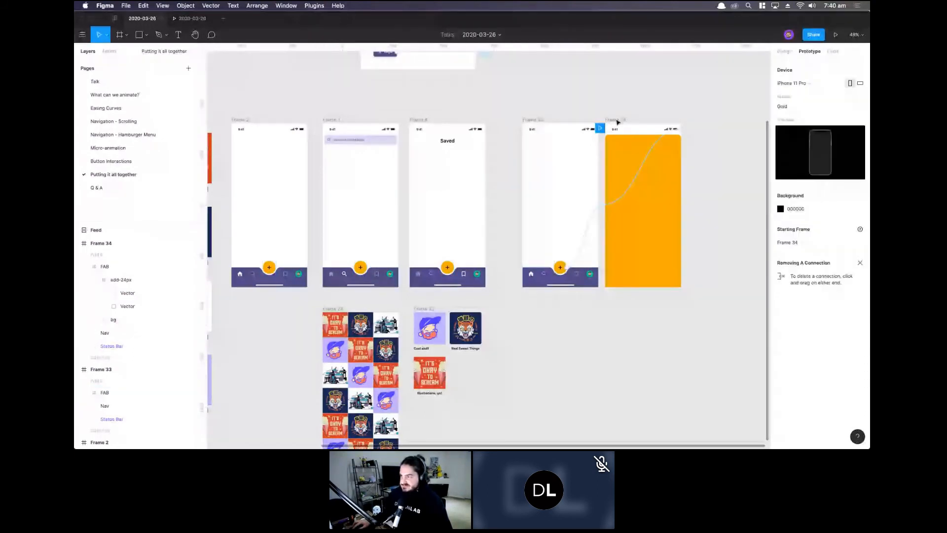
Set the Frame 34 status bar's connection to Smart Animate with a duration of 200 ms.
click(618, 126)
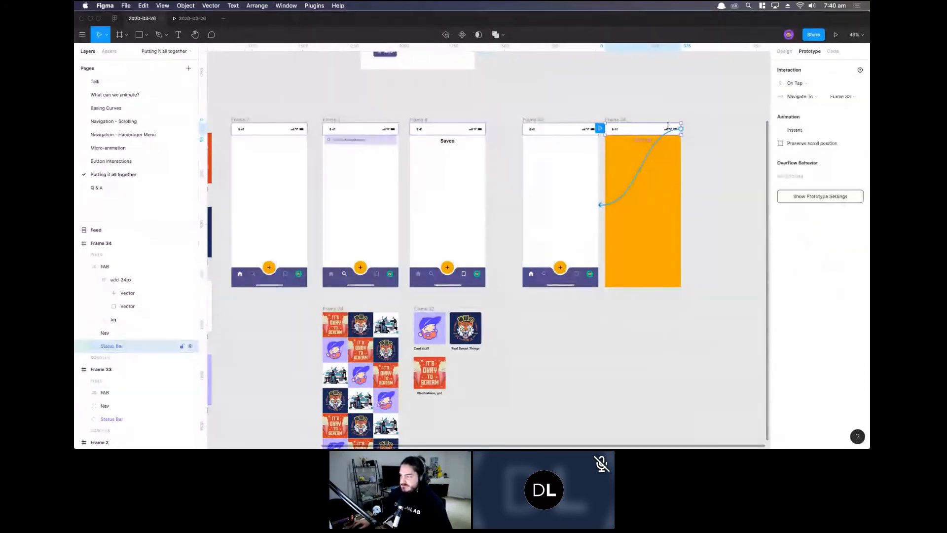
click(805, 131)
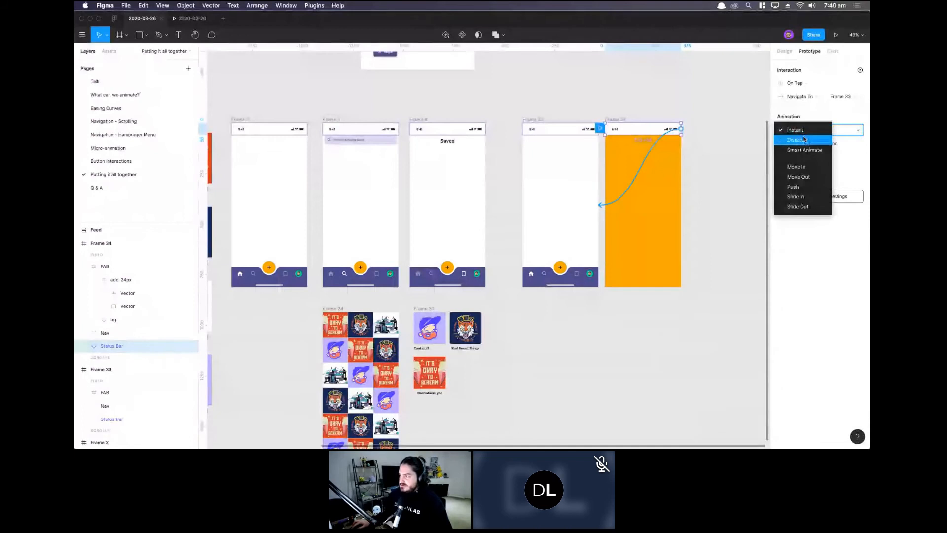
click(804, 150)
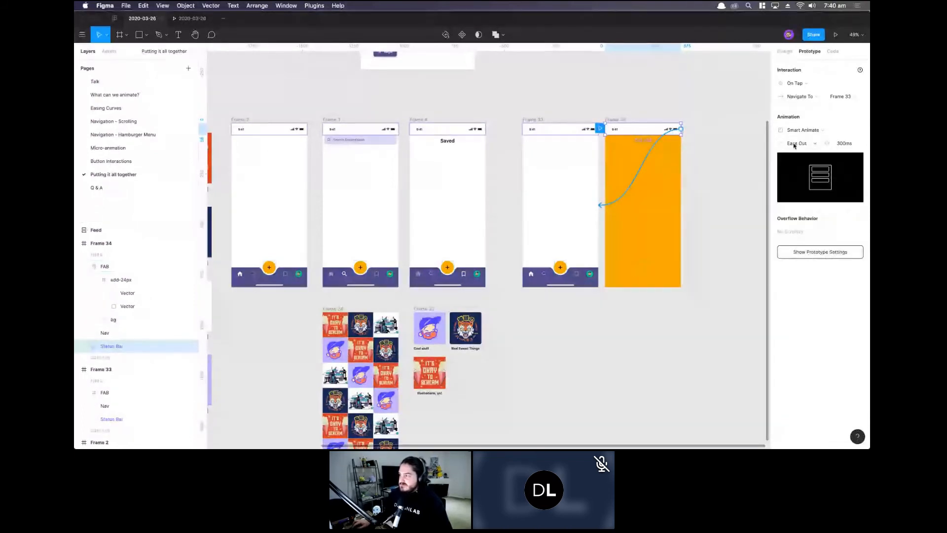
click(847, 145)
text(200)
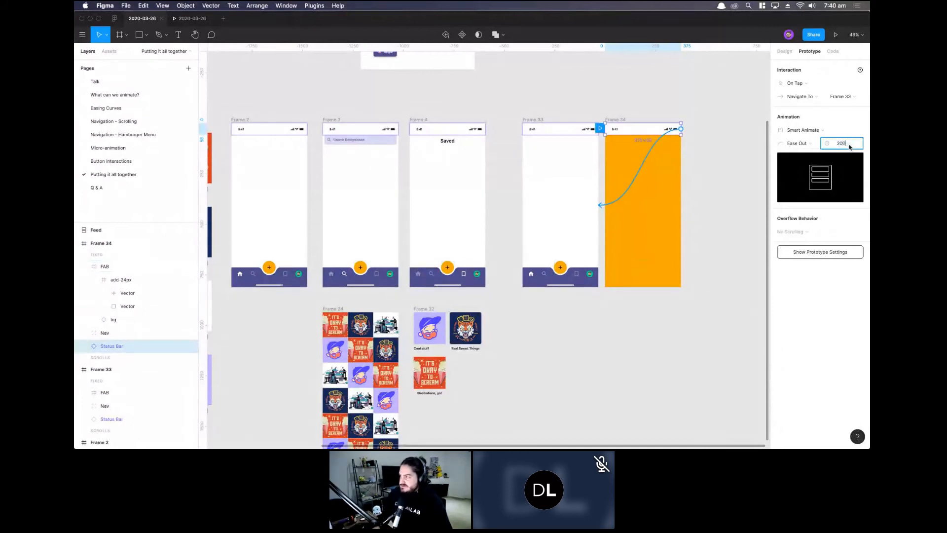
key(Return)
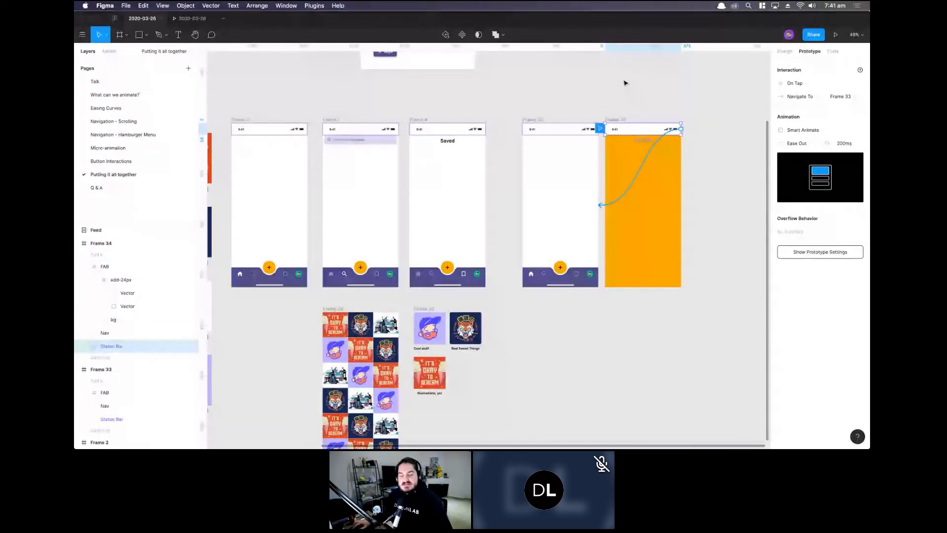
click(567, 99)
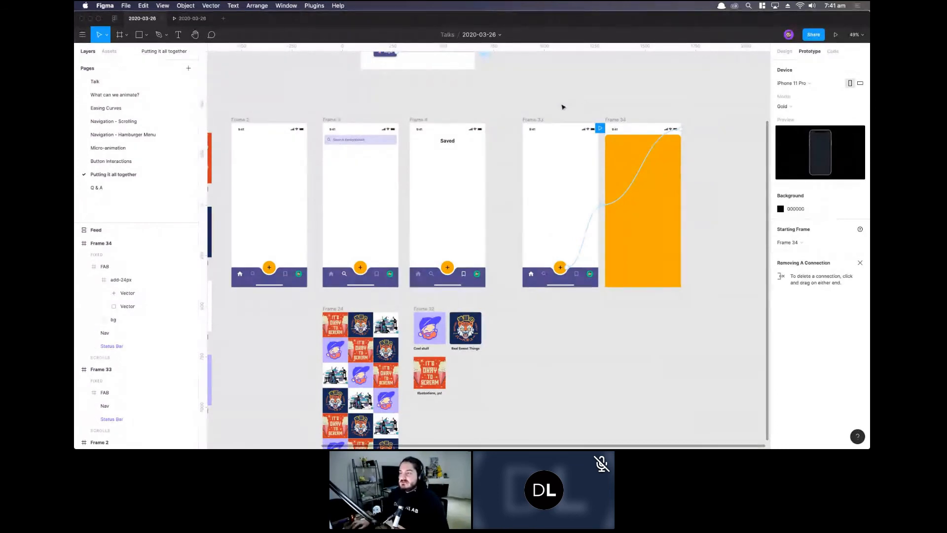
Check the open button prototype, close it, and return to the design file.
click(541, 120)
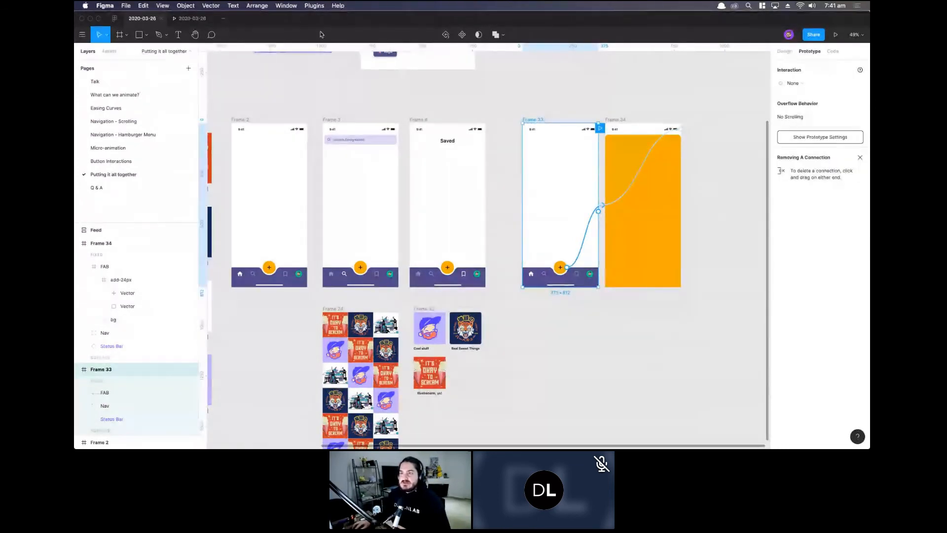
click(192, 22)
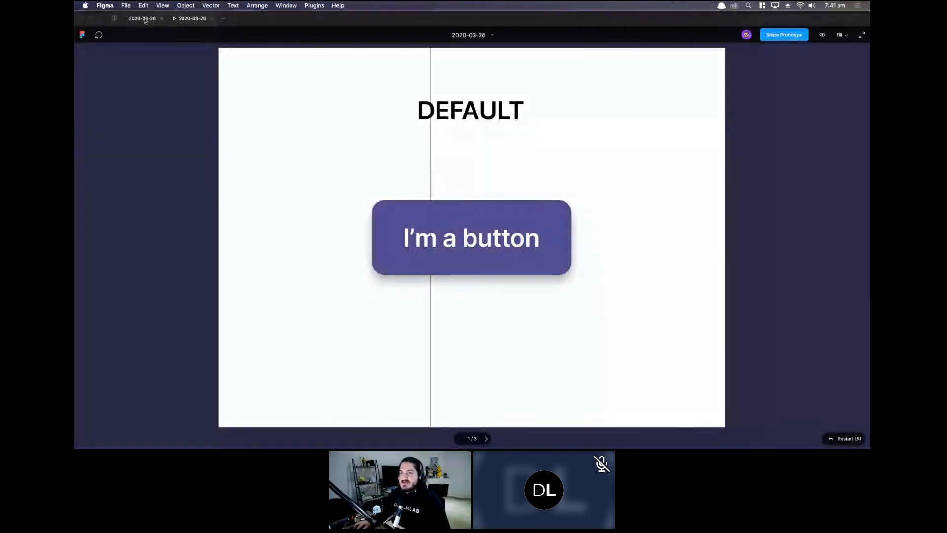
click(142, 18)
click(206, 19)
click(212, 19)
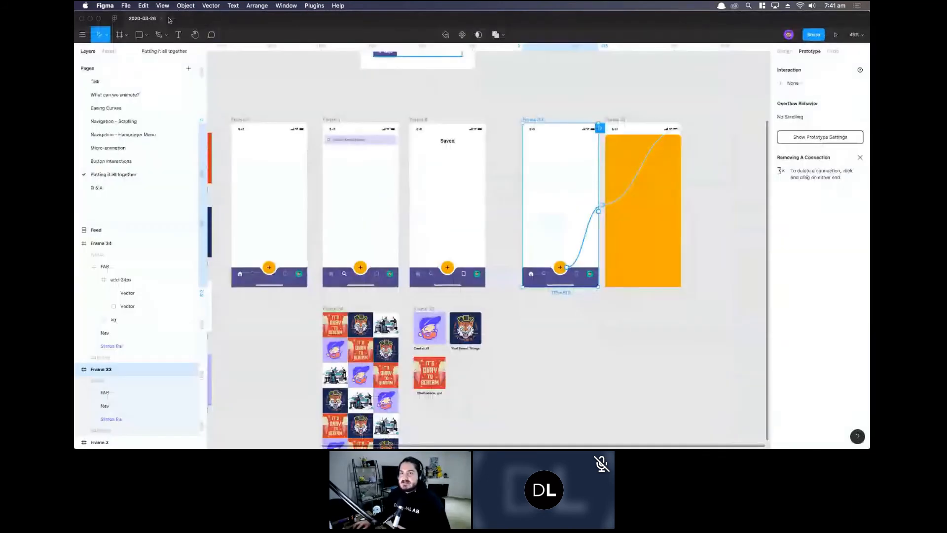
Make Frame 33 the prototype's starting frame and select that frame.
click(595, 98)
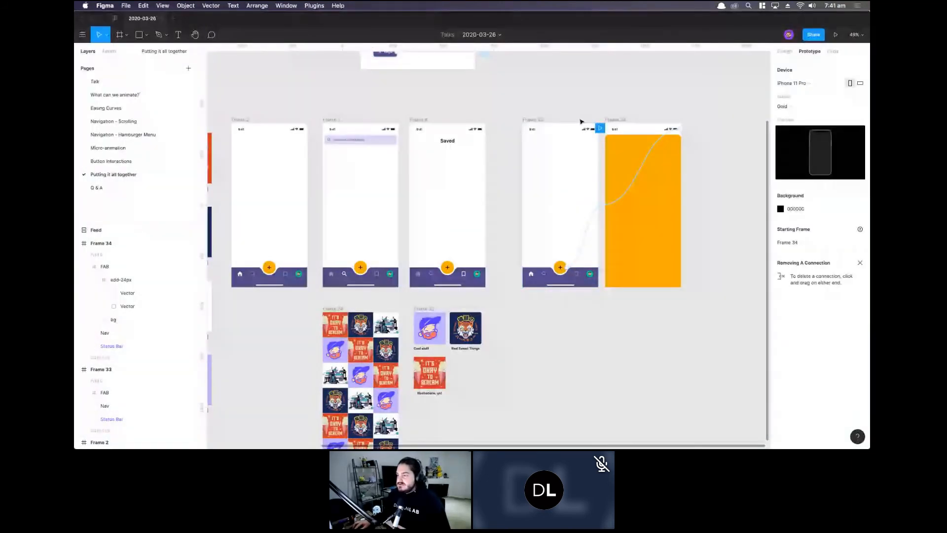
drag(600, 128, 519, 129)
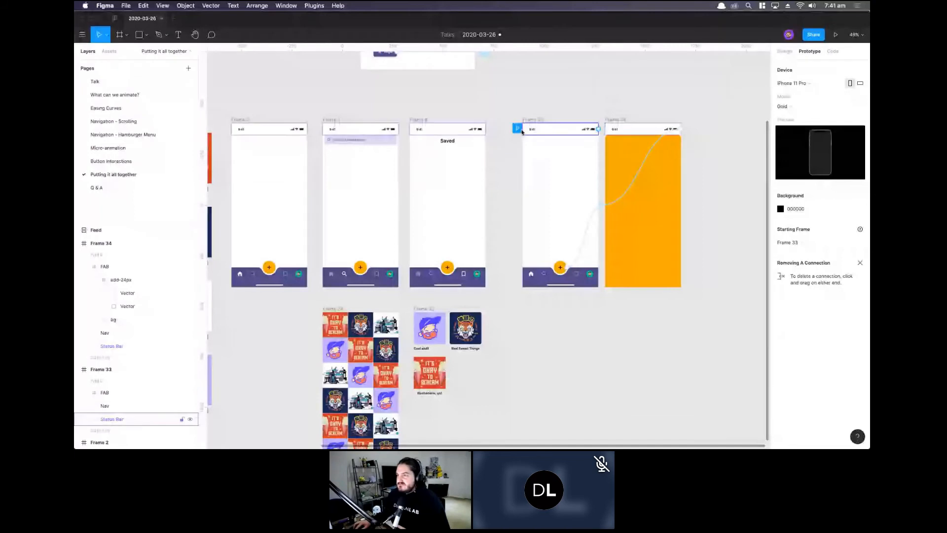
click(522, 132)
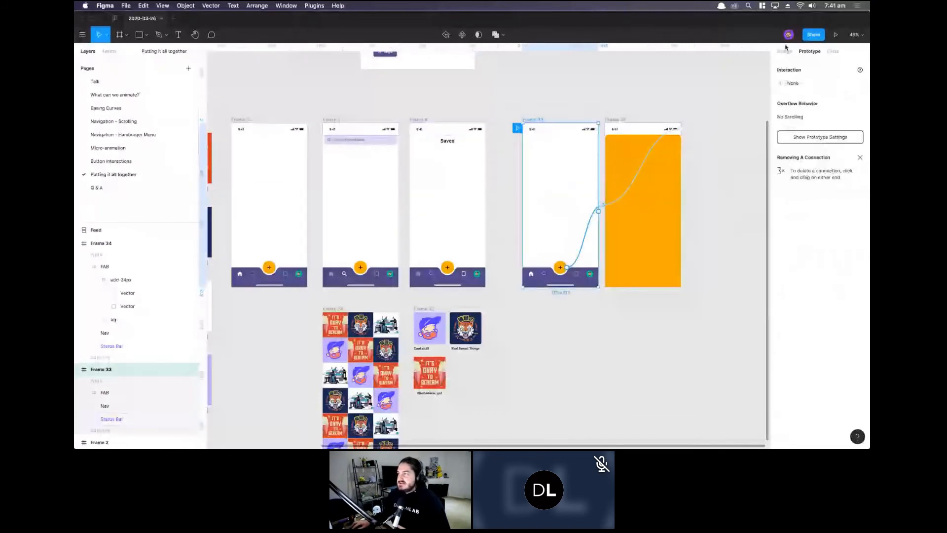
Run the prototype, expand the add button to its full-screen orange state, and return through the status bar.
click(836, 34)
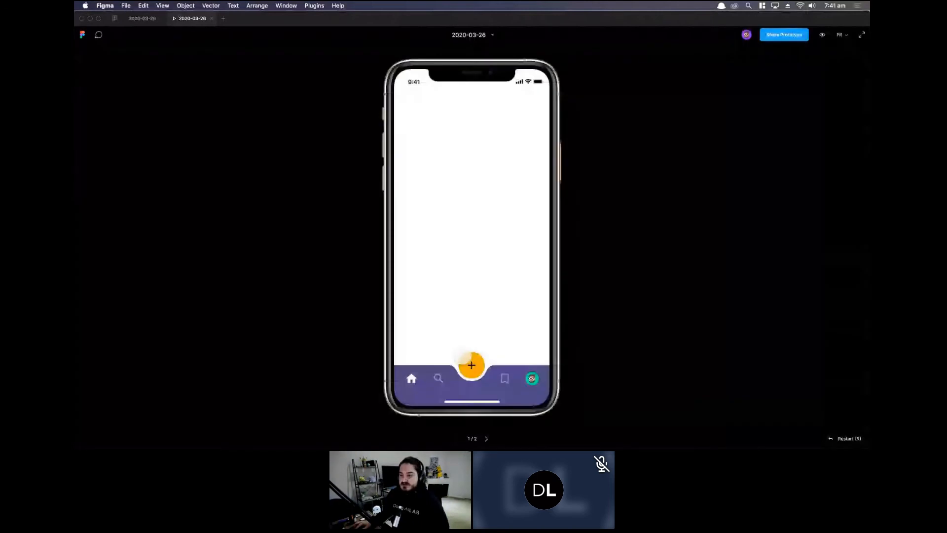
click(469, 364)
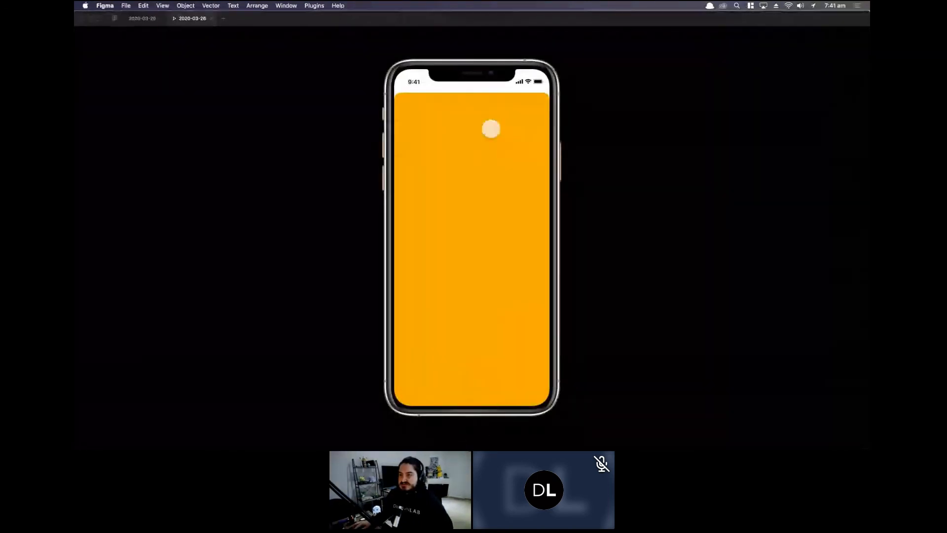
click(450, 82)
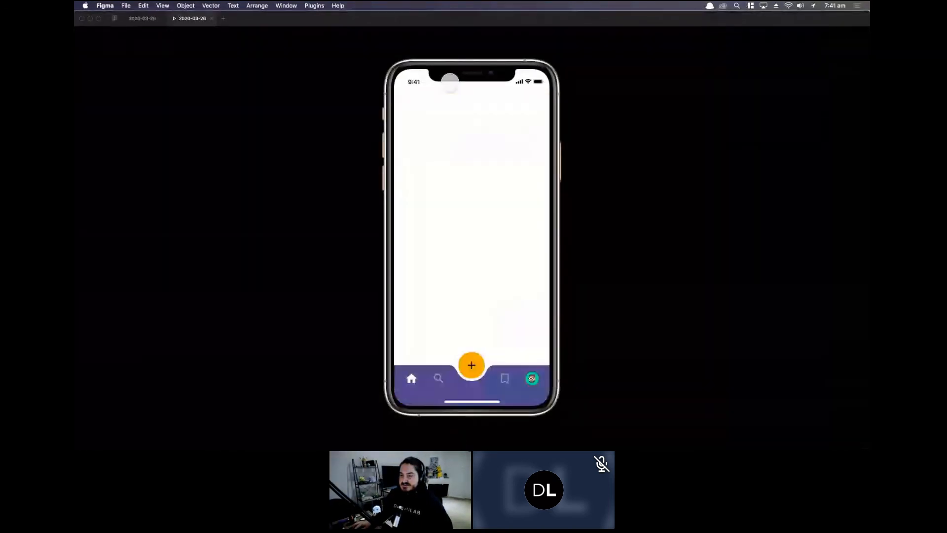
Replay the add button's Smart Animate transition in the prototype by expanding the orange panel, collapsing it, and expanding it again.
click(472, 365)
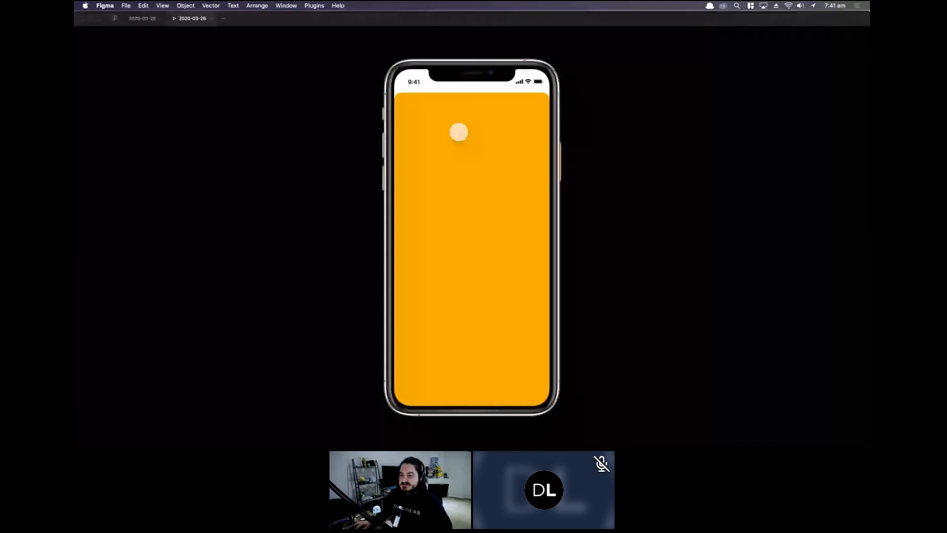
click(459, 132)
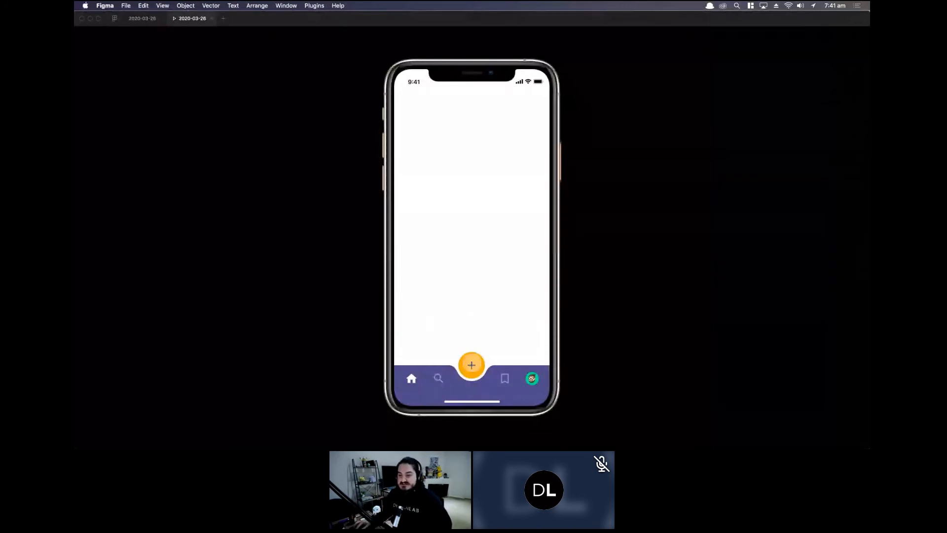
click(471, 365)
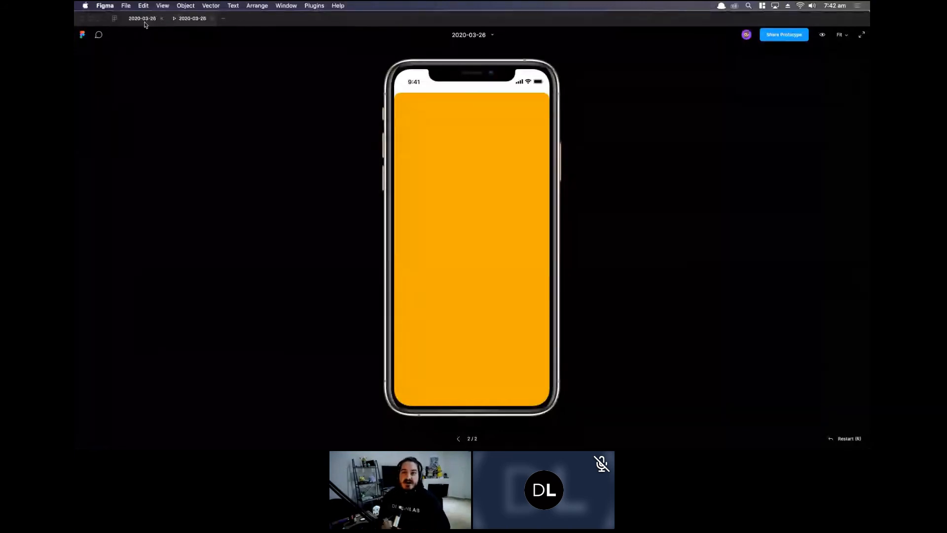
Return to the design file's Q & A page and minimize the Figma window to reach the desktop.
click(143, 18)
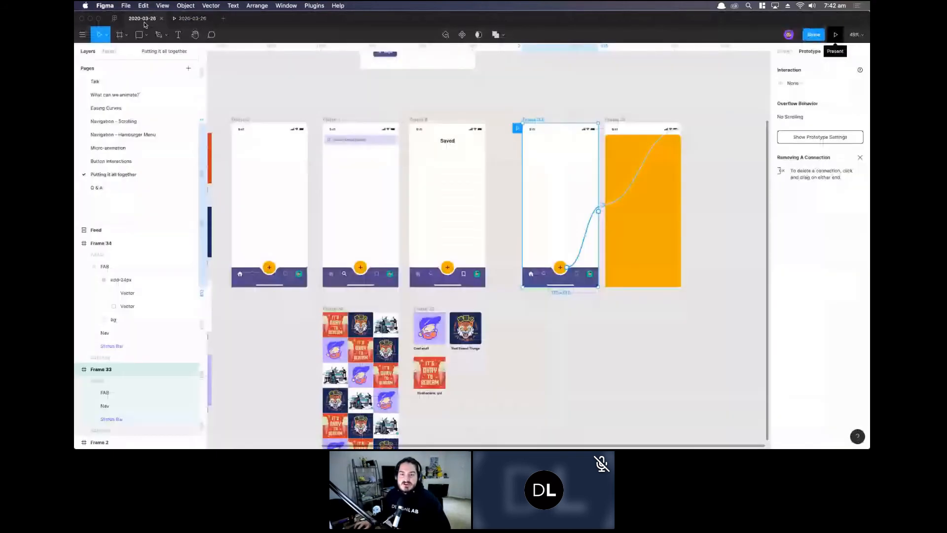
click(97, 187)
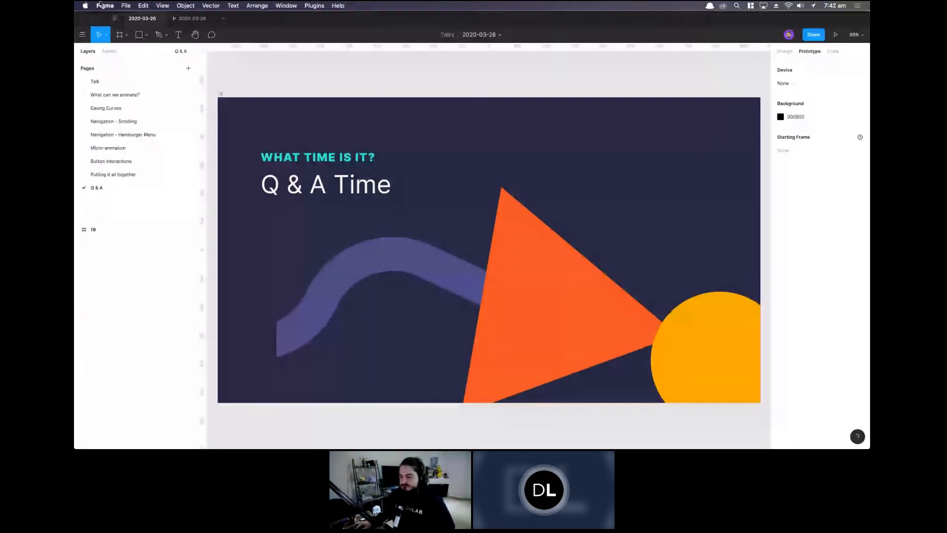
click(91, 19)
mouse_move(549, 436)
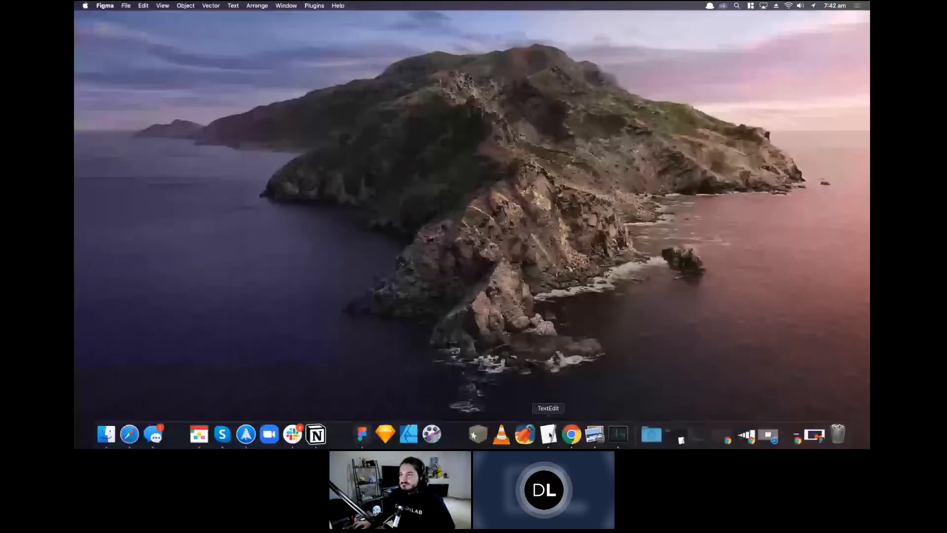